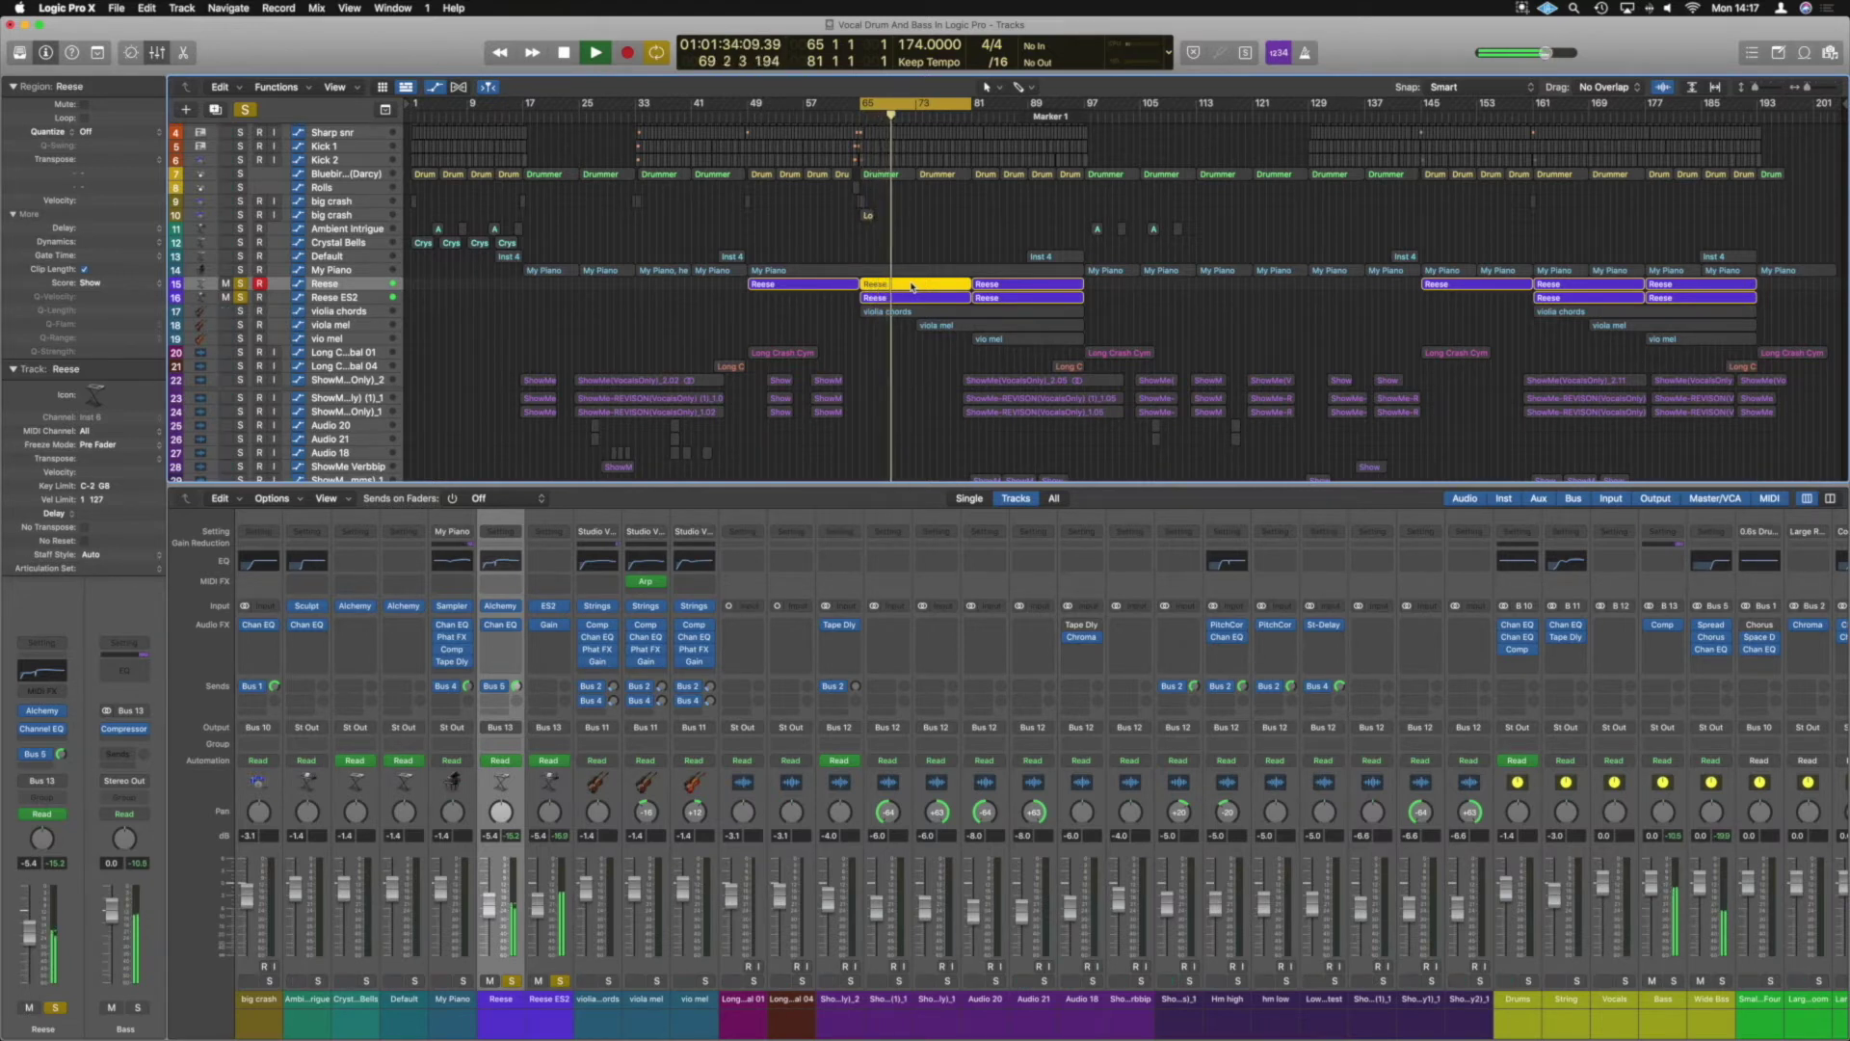
Step: Stop playback and take the Reese and Reese ES2 tracks out of solo
{"action": "key", "text": "space"}
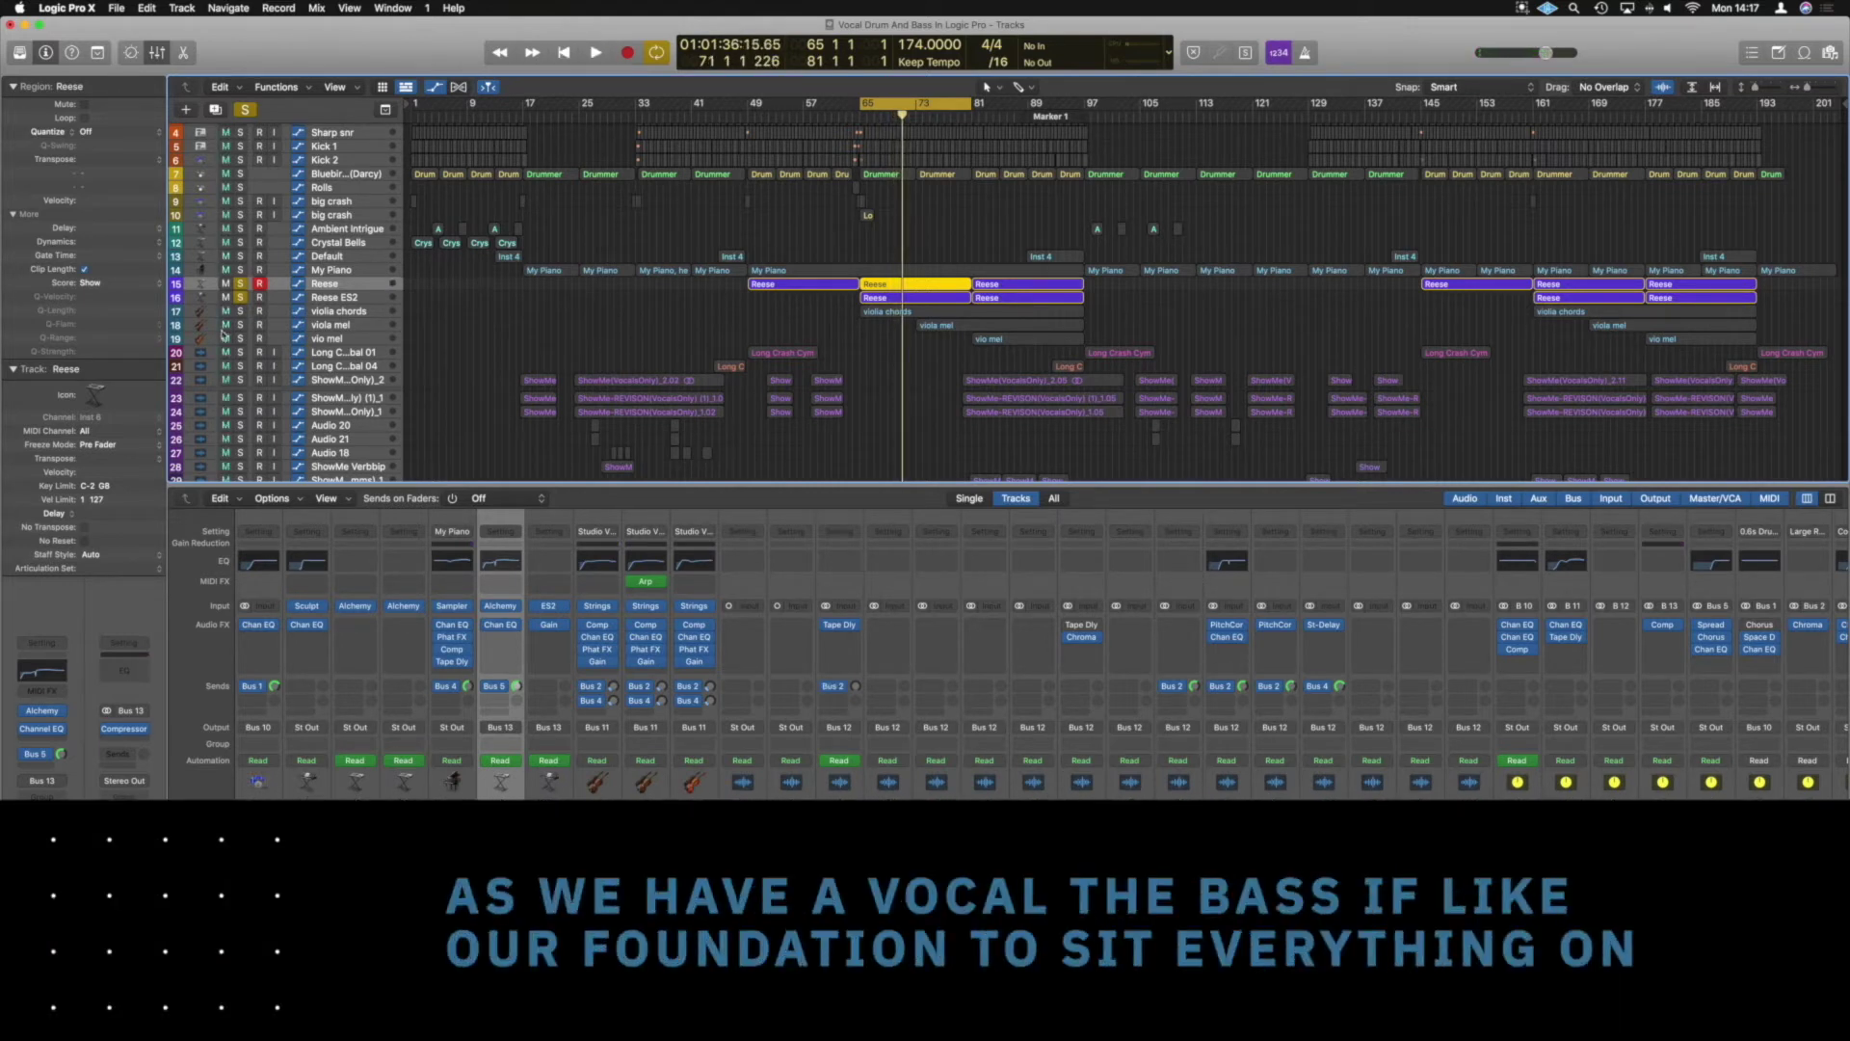
{"action": "left_click", "coordinate": [240, 283]}
{"action": "left_click", "coordinate": [242, 298]}
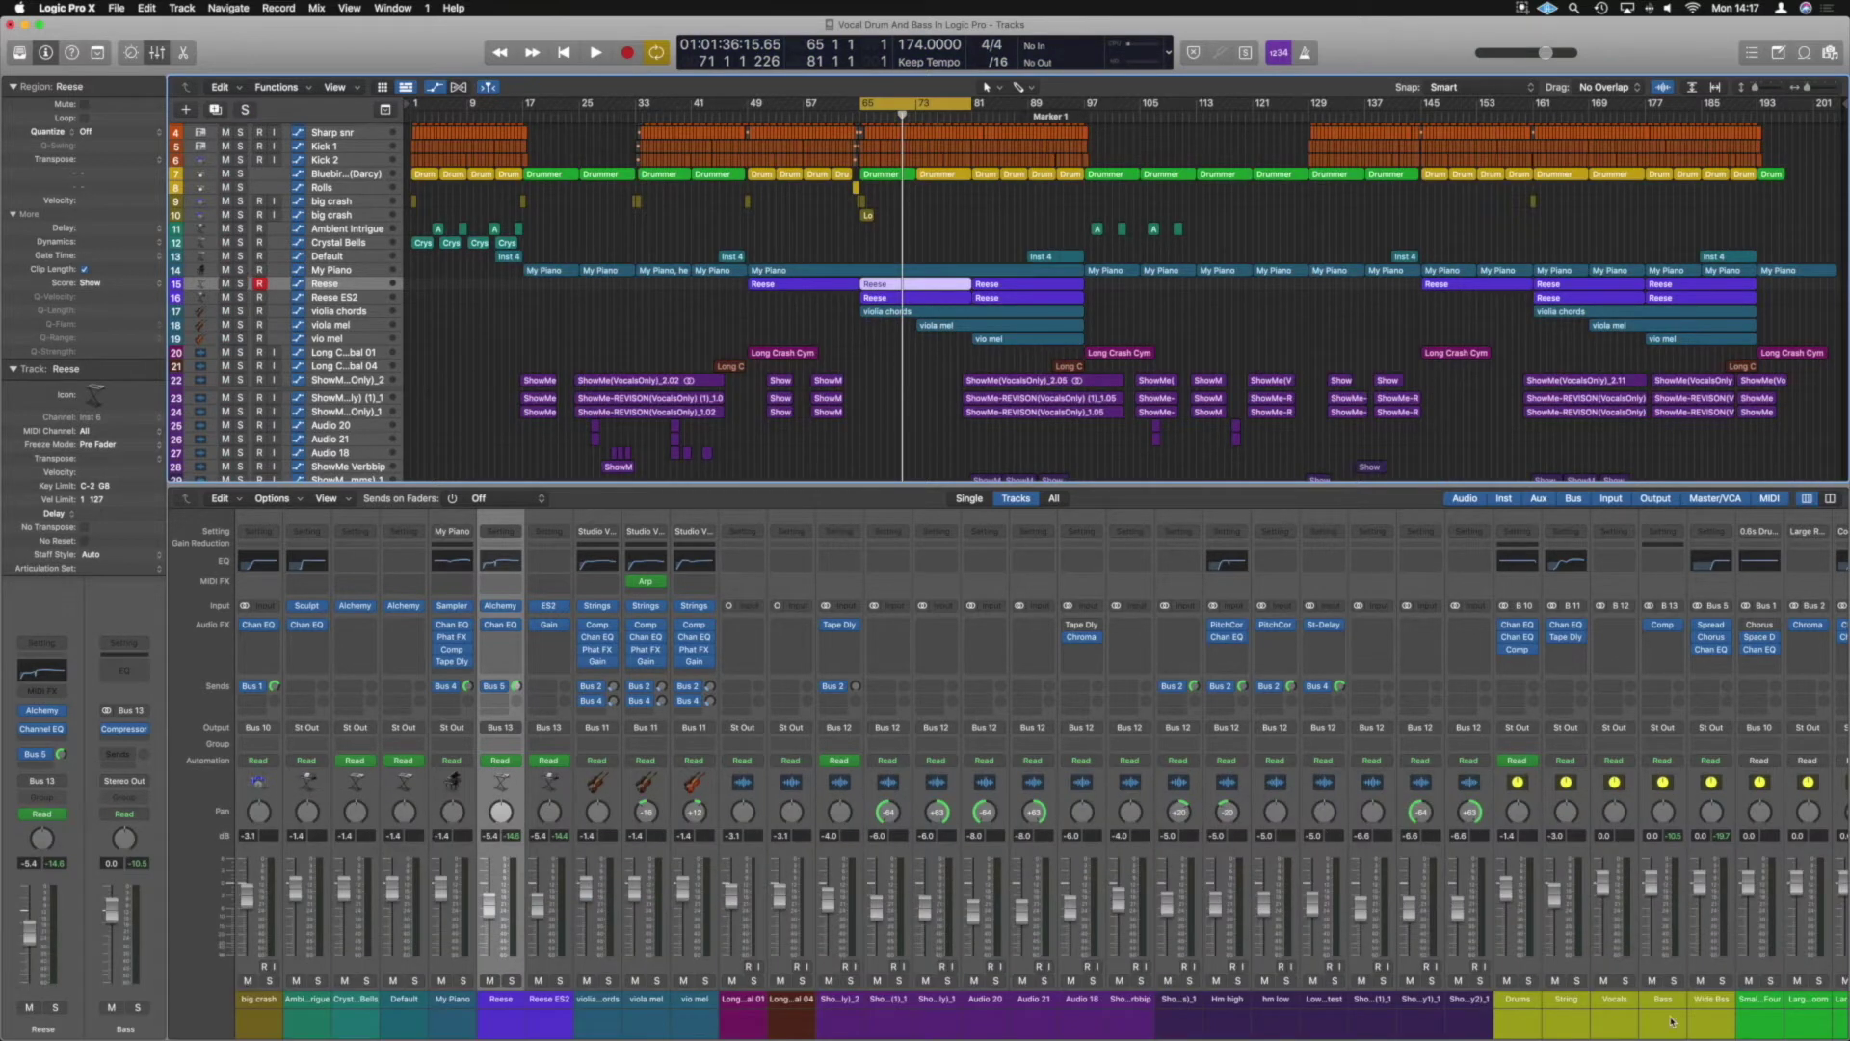
Step: Solo the Bass bus and audition it through its Compressor, leaving only the Channel EQ window open
{"action": "left_click", "coordinate": [1675, 982]}
{"action": "left_click", "coordinate": [1662, 625]}
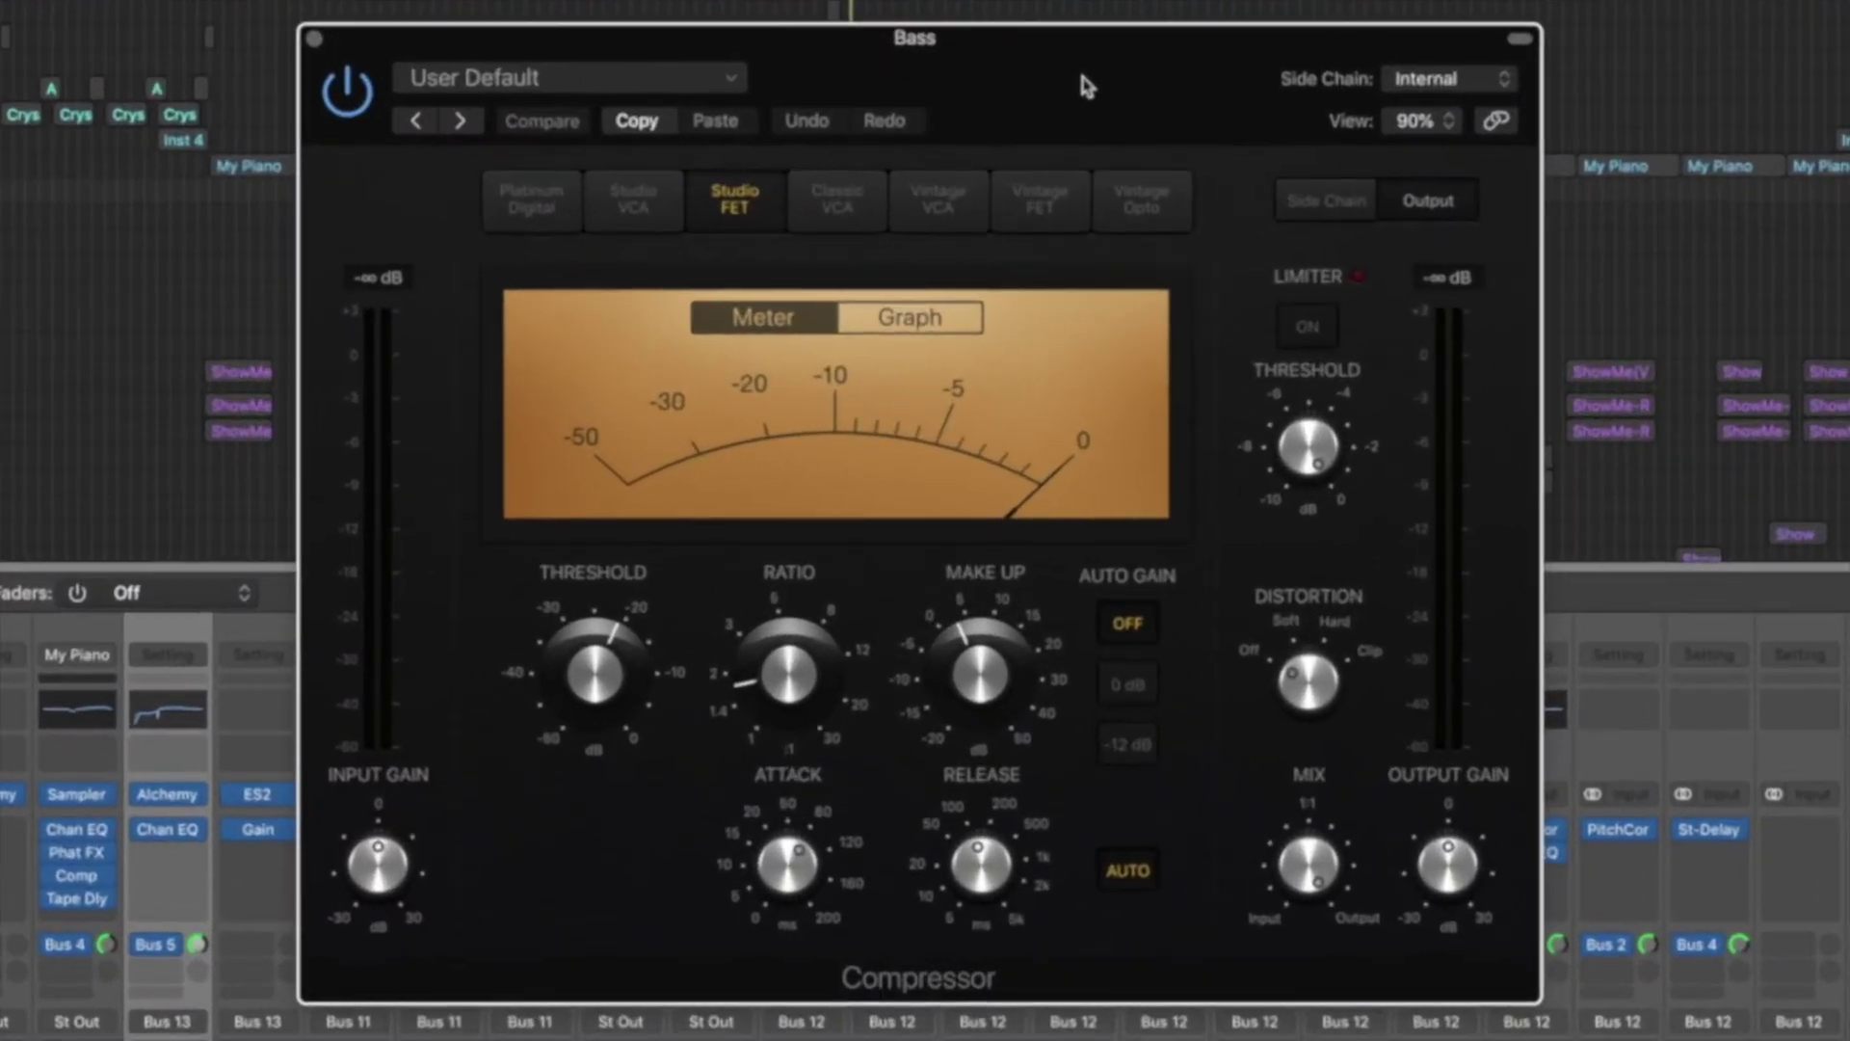
{"action": "key", "text": "space"}
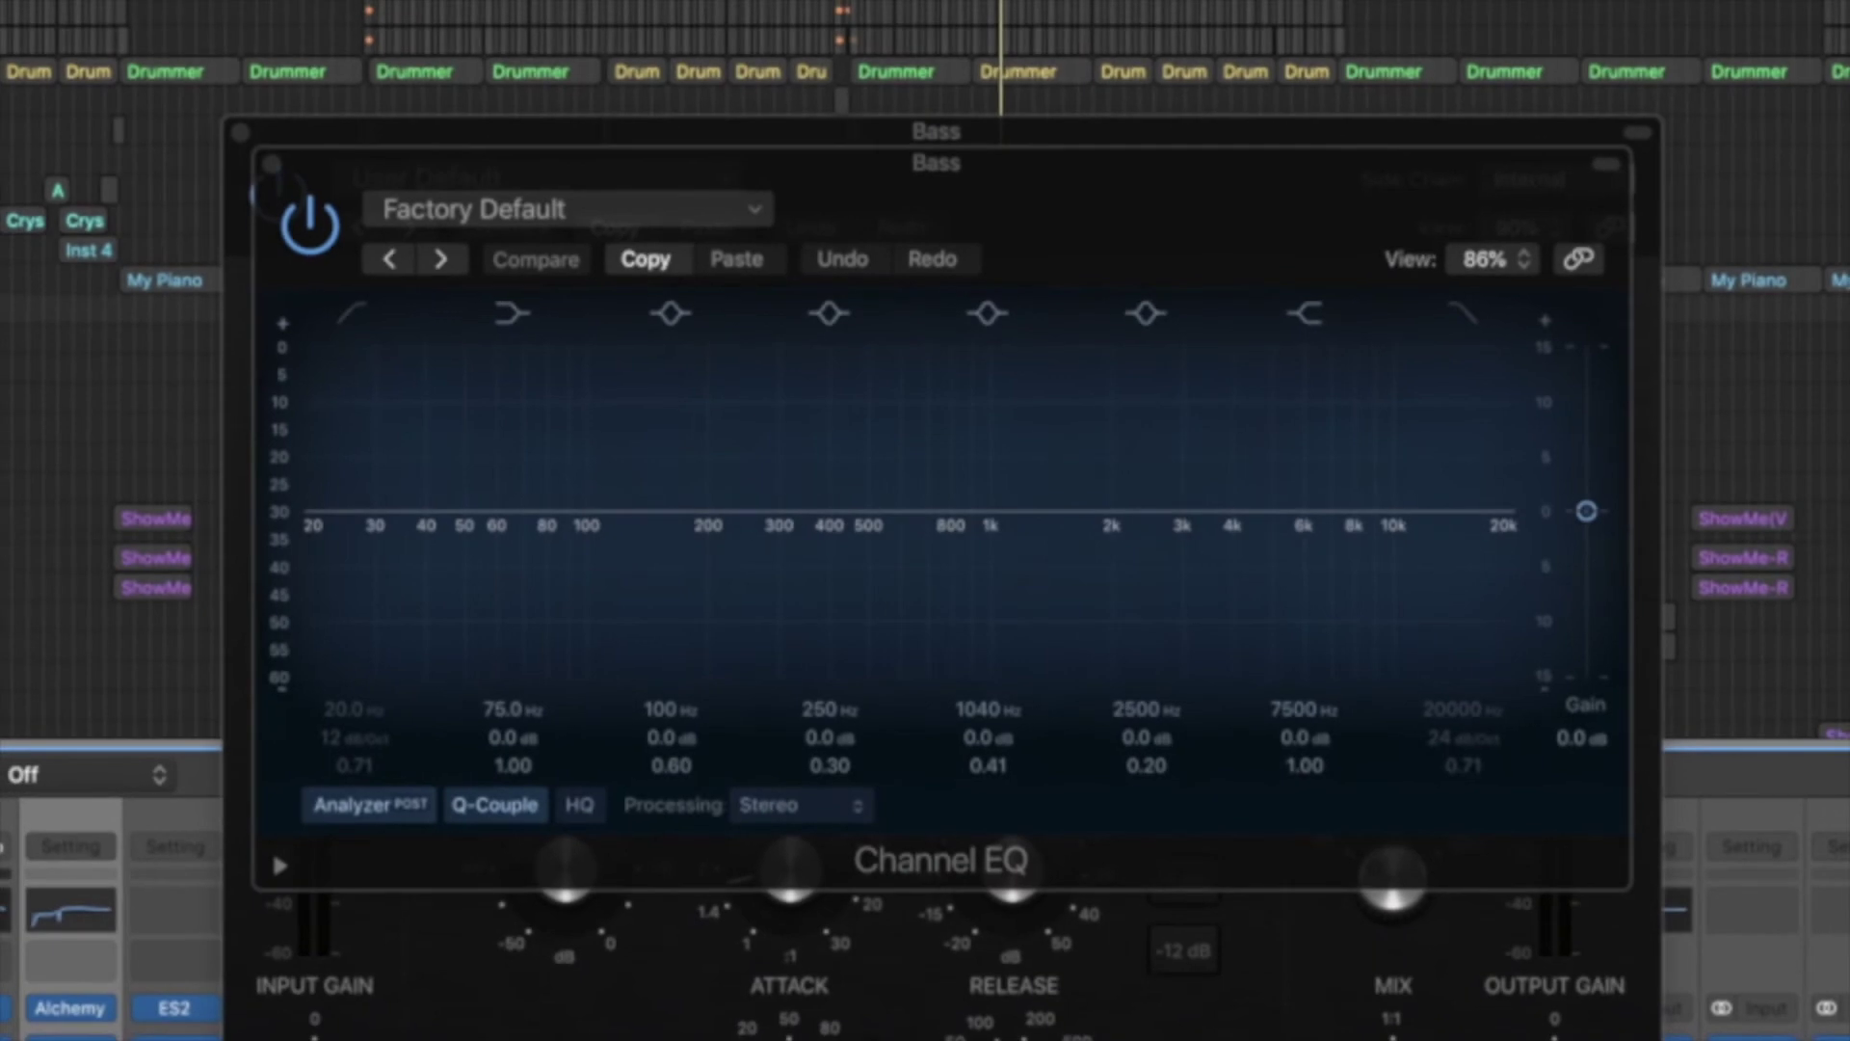
{"action": "left_click", "coordinate": [246, 136]}
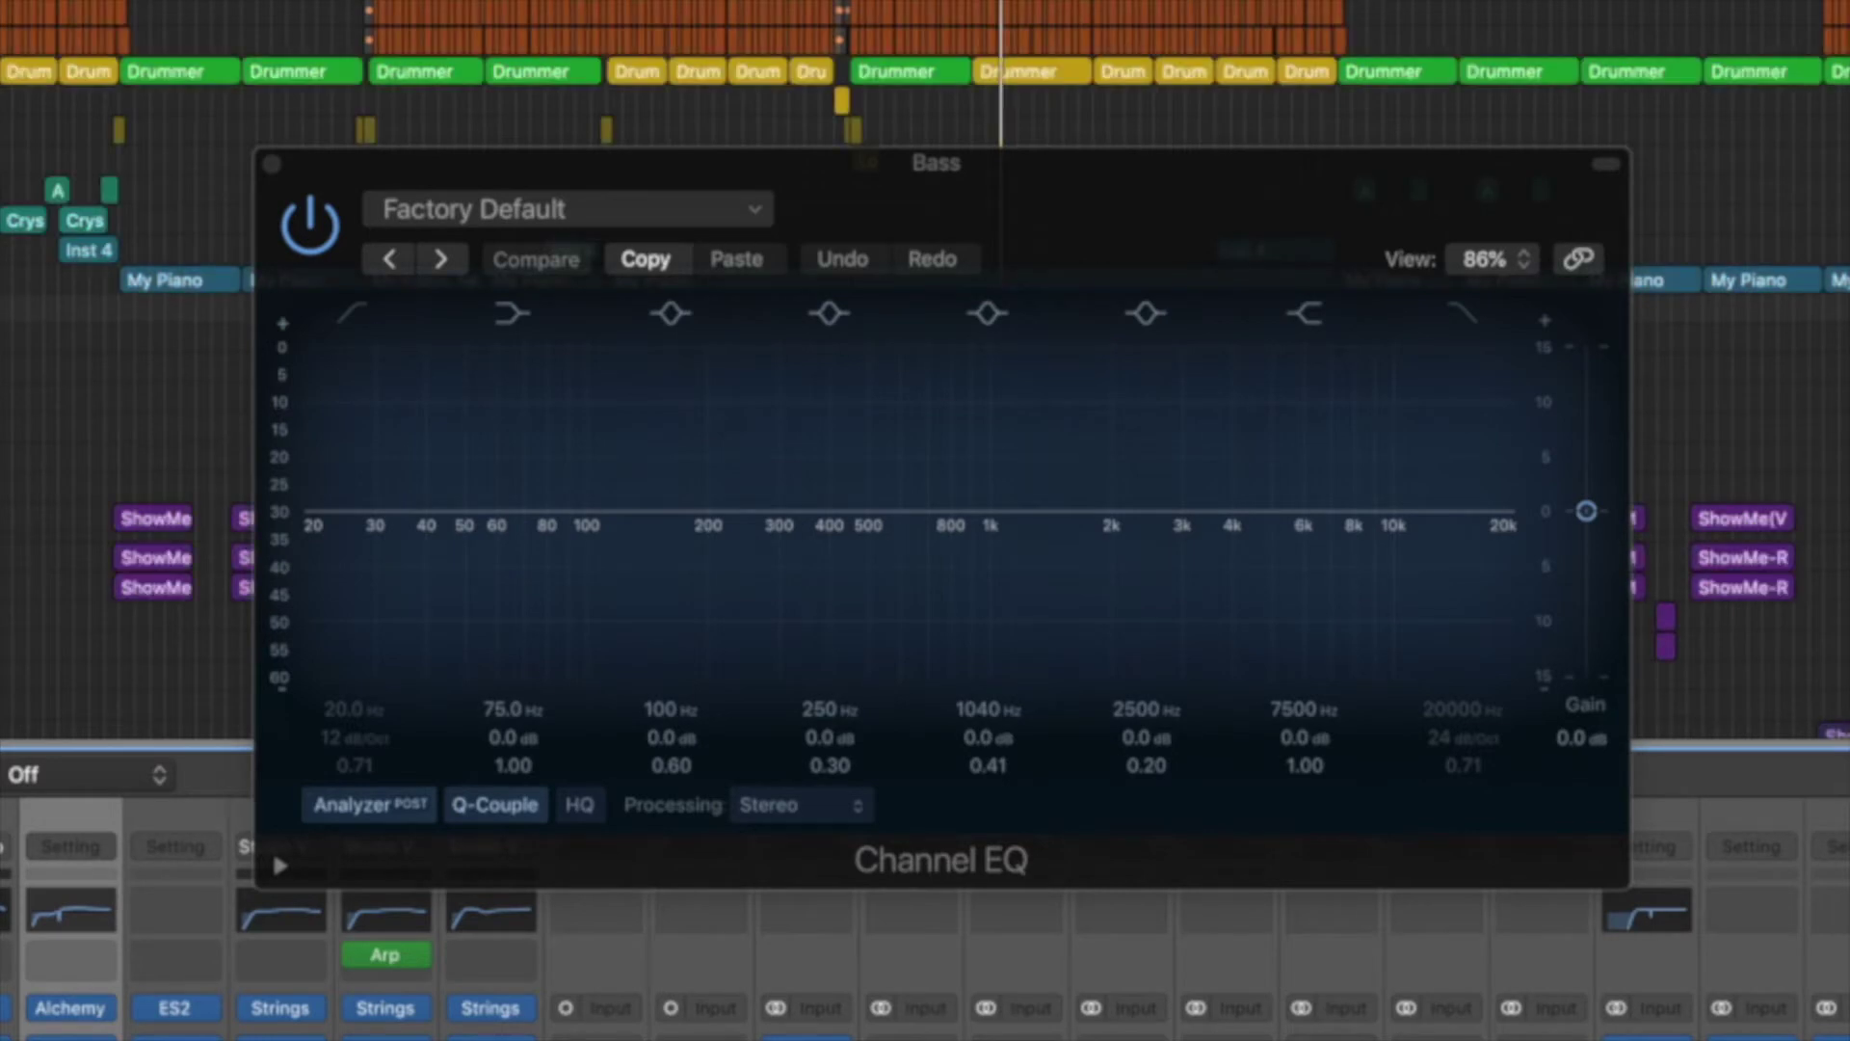
{"action": "key", "text": "space"}
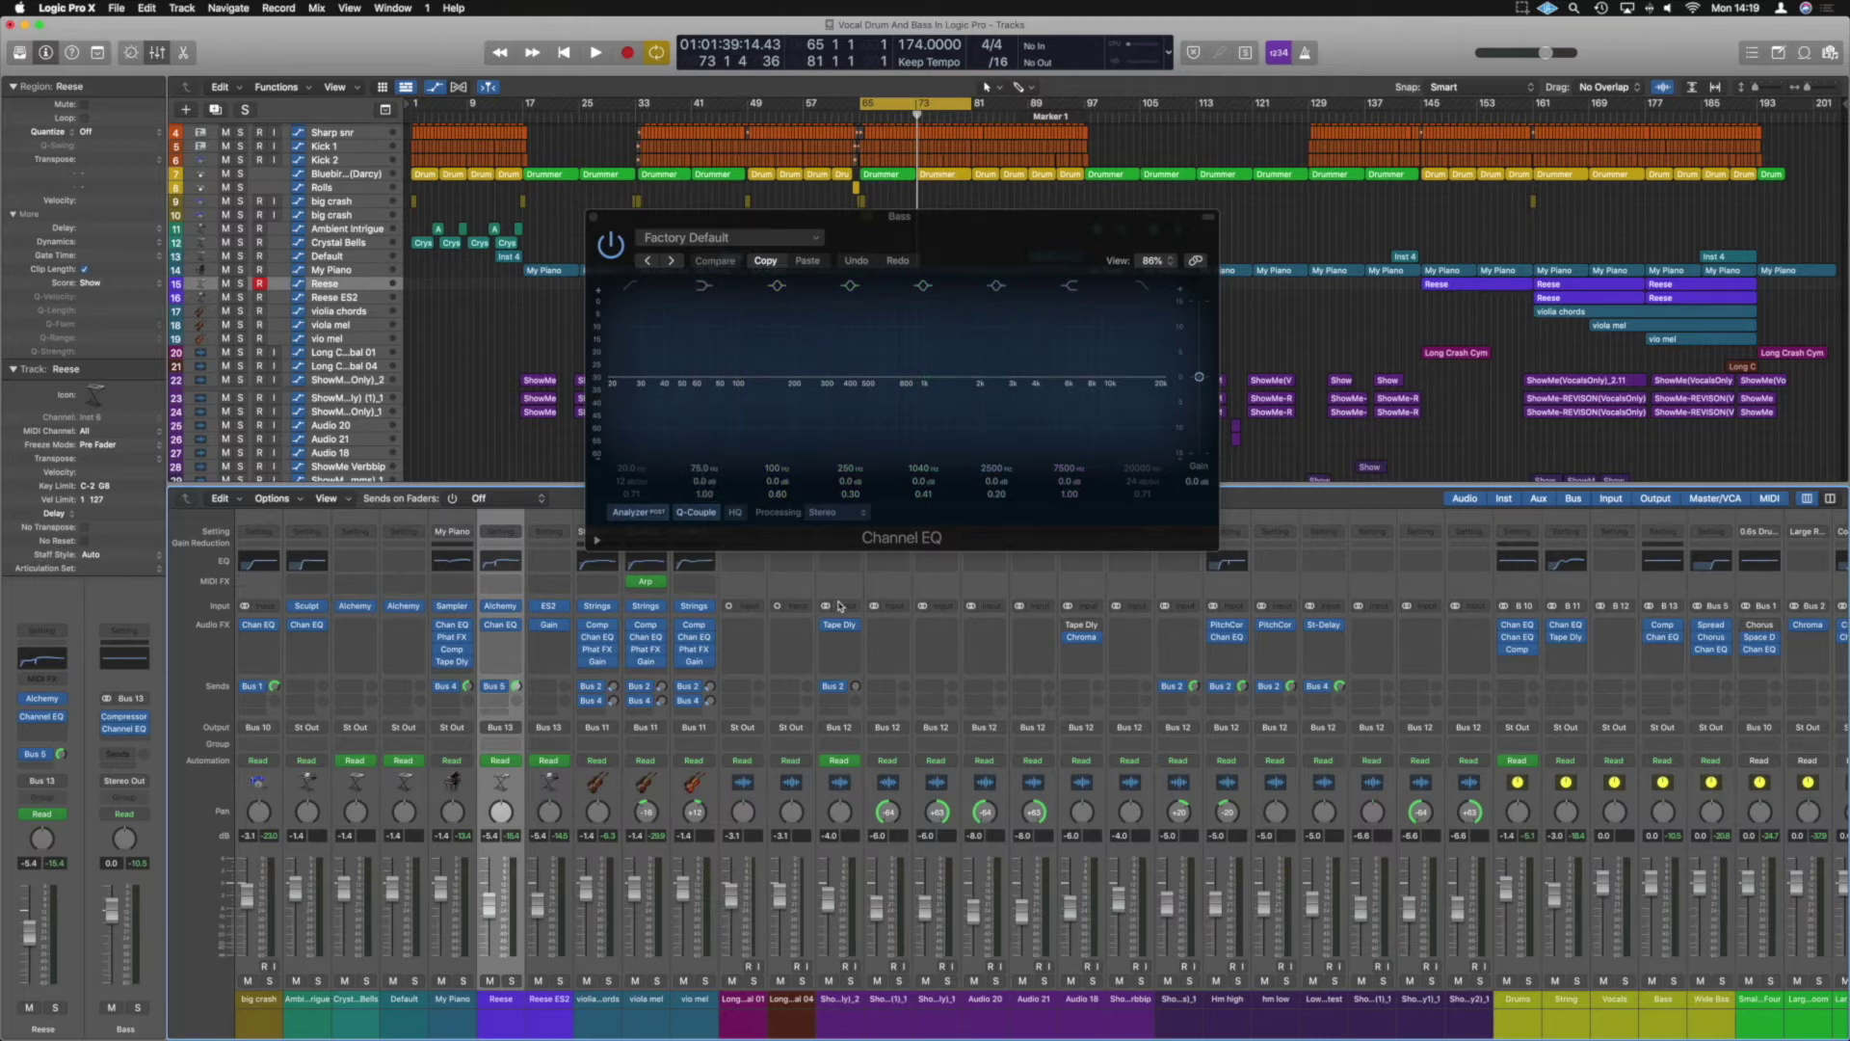
Step: Boost the Bass bus by about 2.6 dB at 675 Hz with the fifth Channel EQ band during playback
{"action": "left_click_drag", "start_coordinate": [925, 374], "coordinate": [1008, 358]}
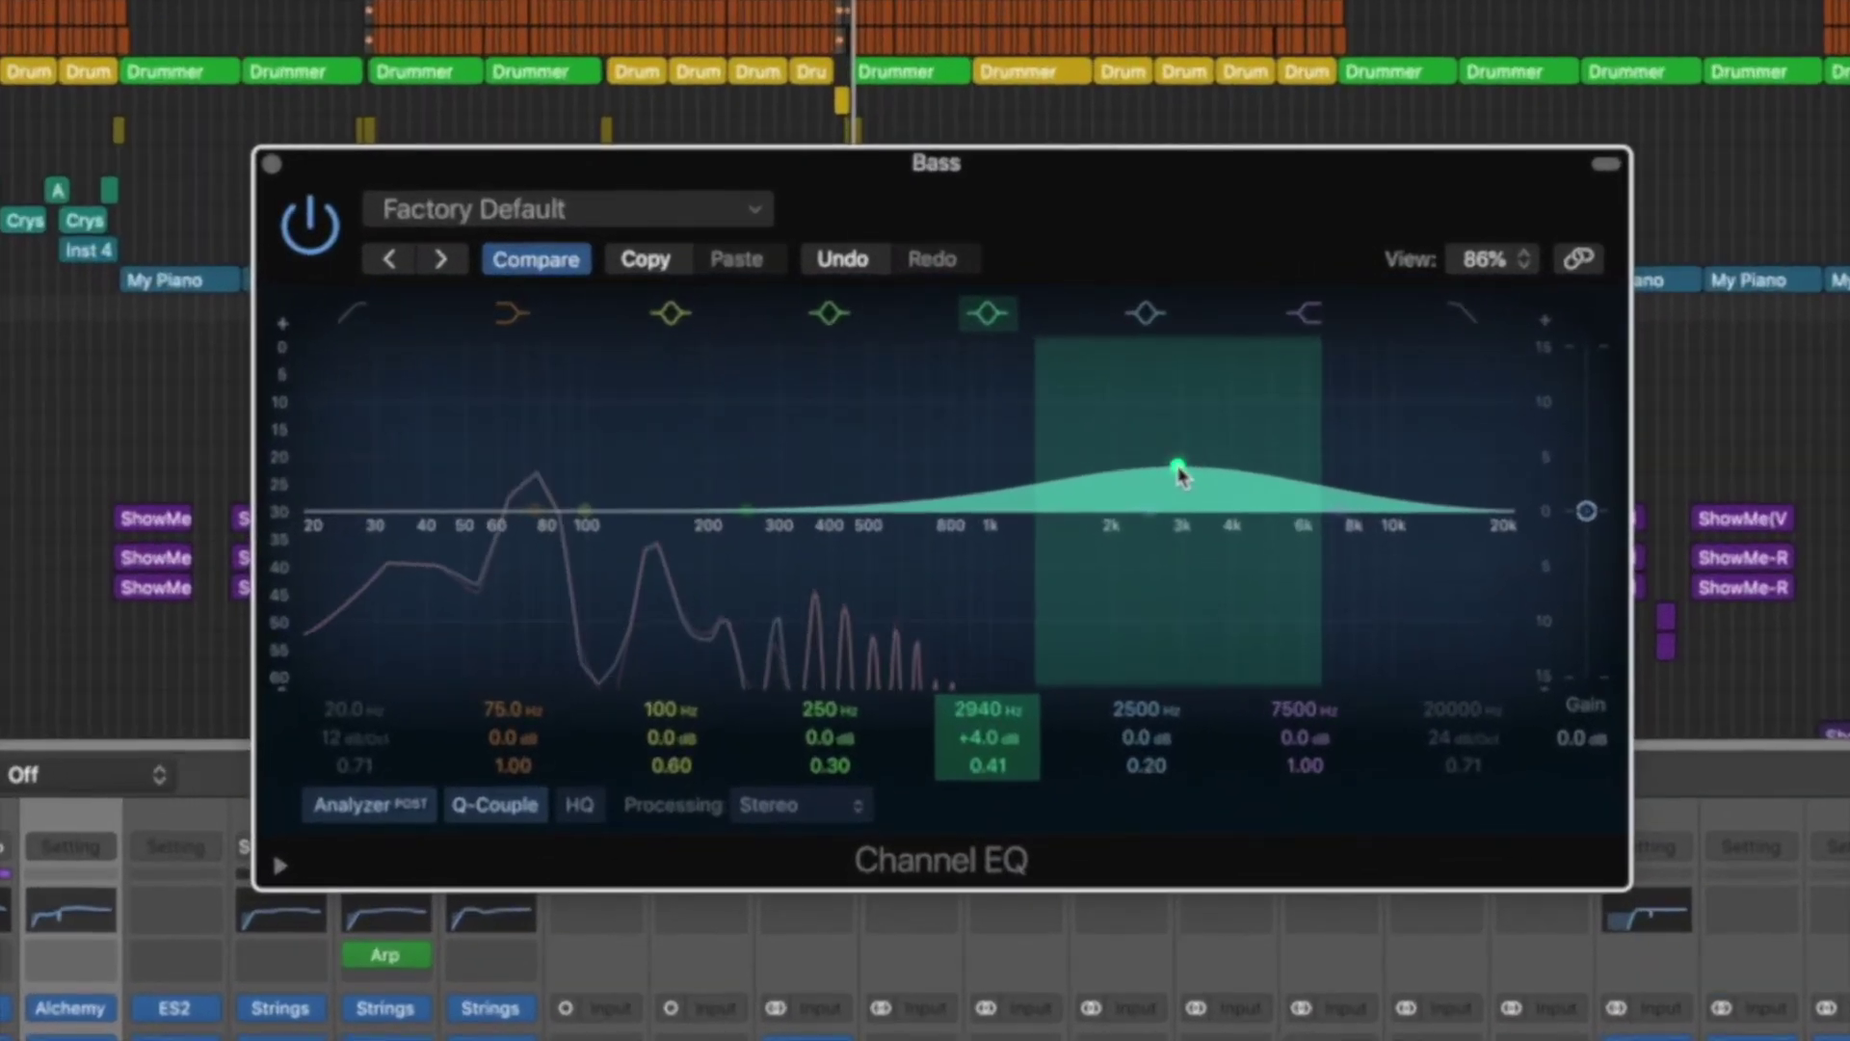
{"action": "left_click_drag", "start_coordinate": [1009, 356], "coordinate": [1016, 357]}
{"action": "left_click_drag", "start_coordinate": [1190, 466], "coordinate": [1048, 478]}
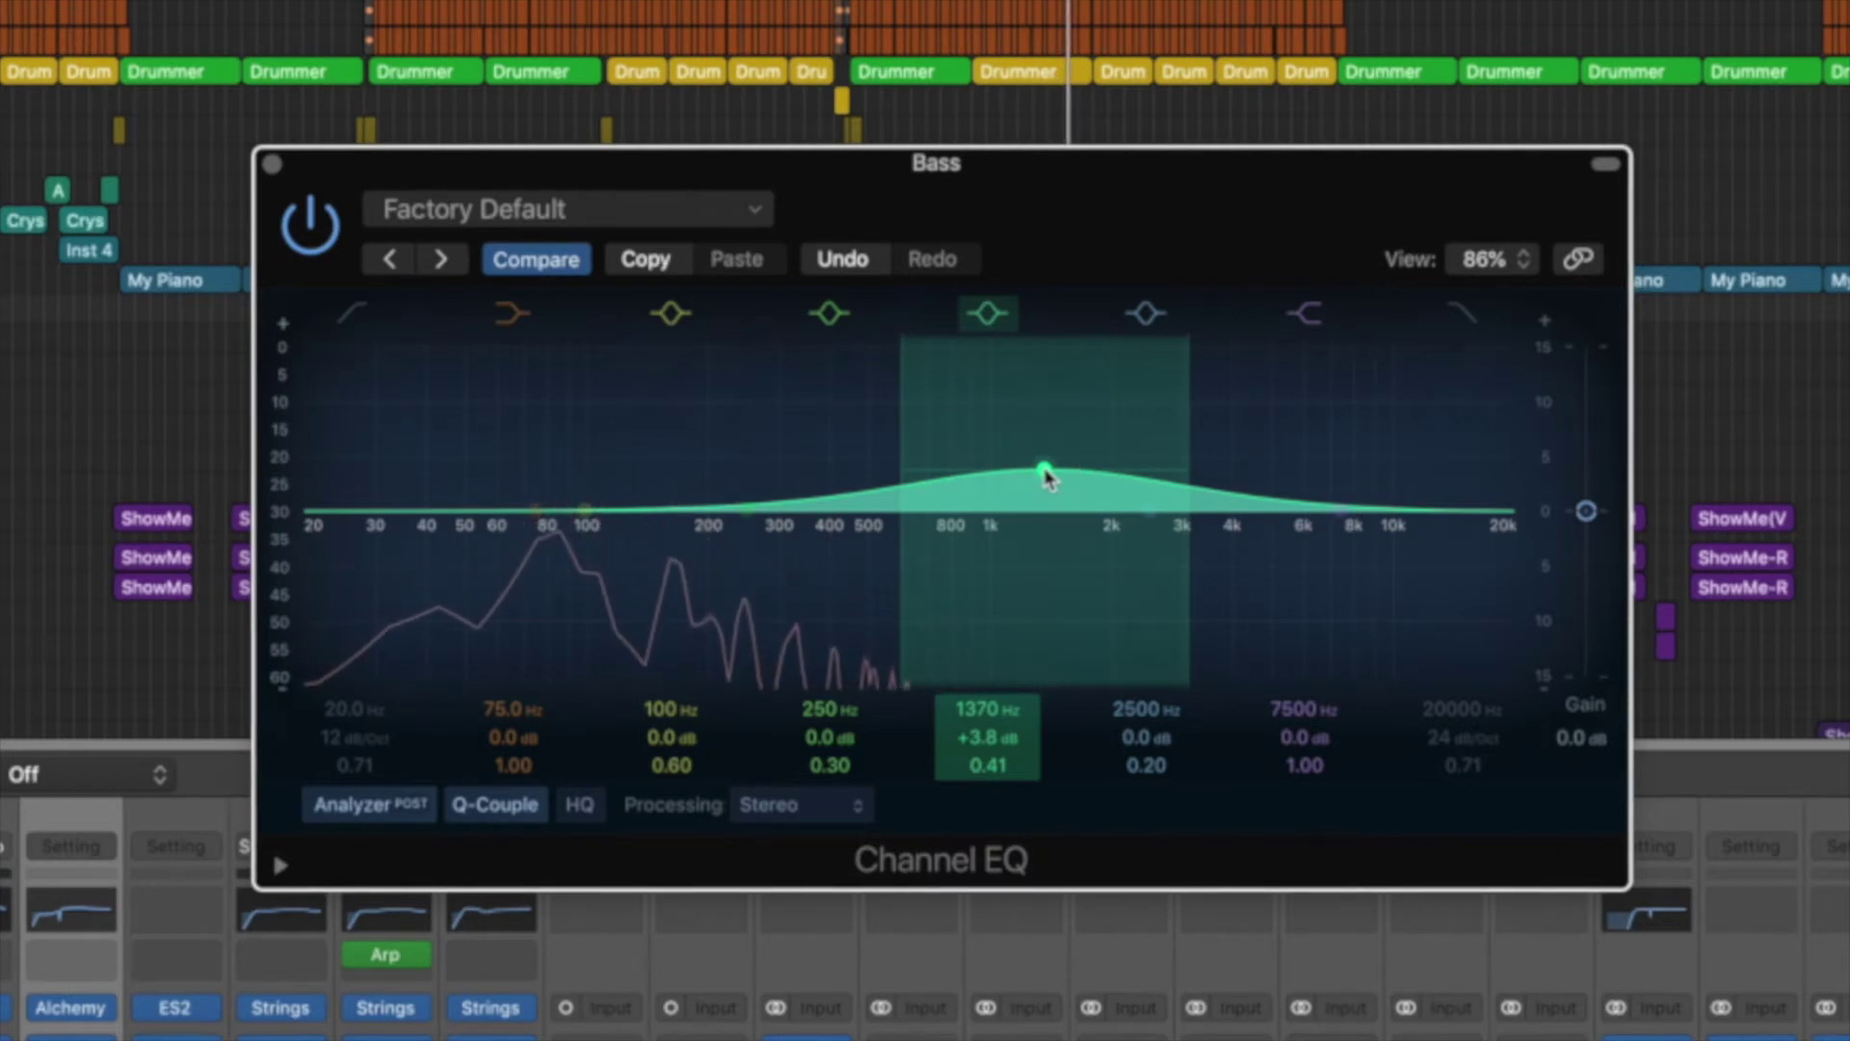
{"action": "left_click_drag", "start_coordinate": [1048, 478], "coordinate": [952, 479]}
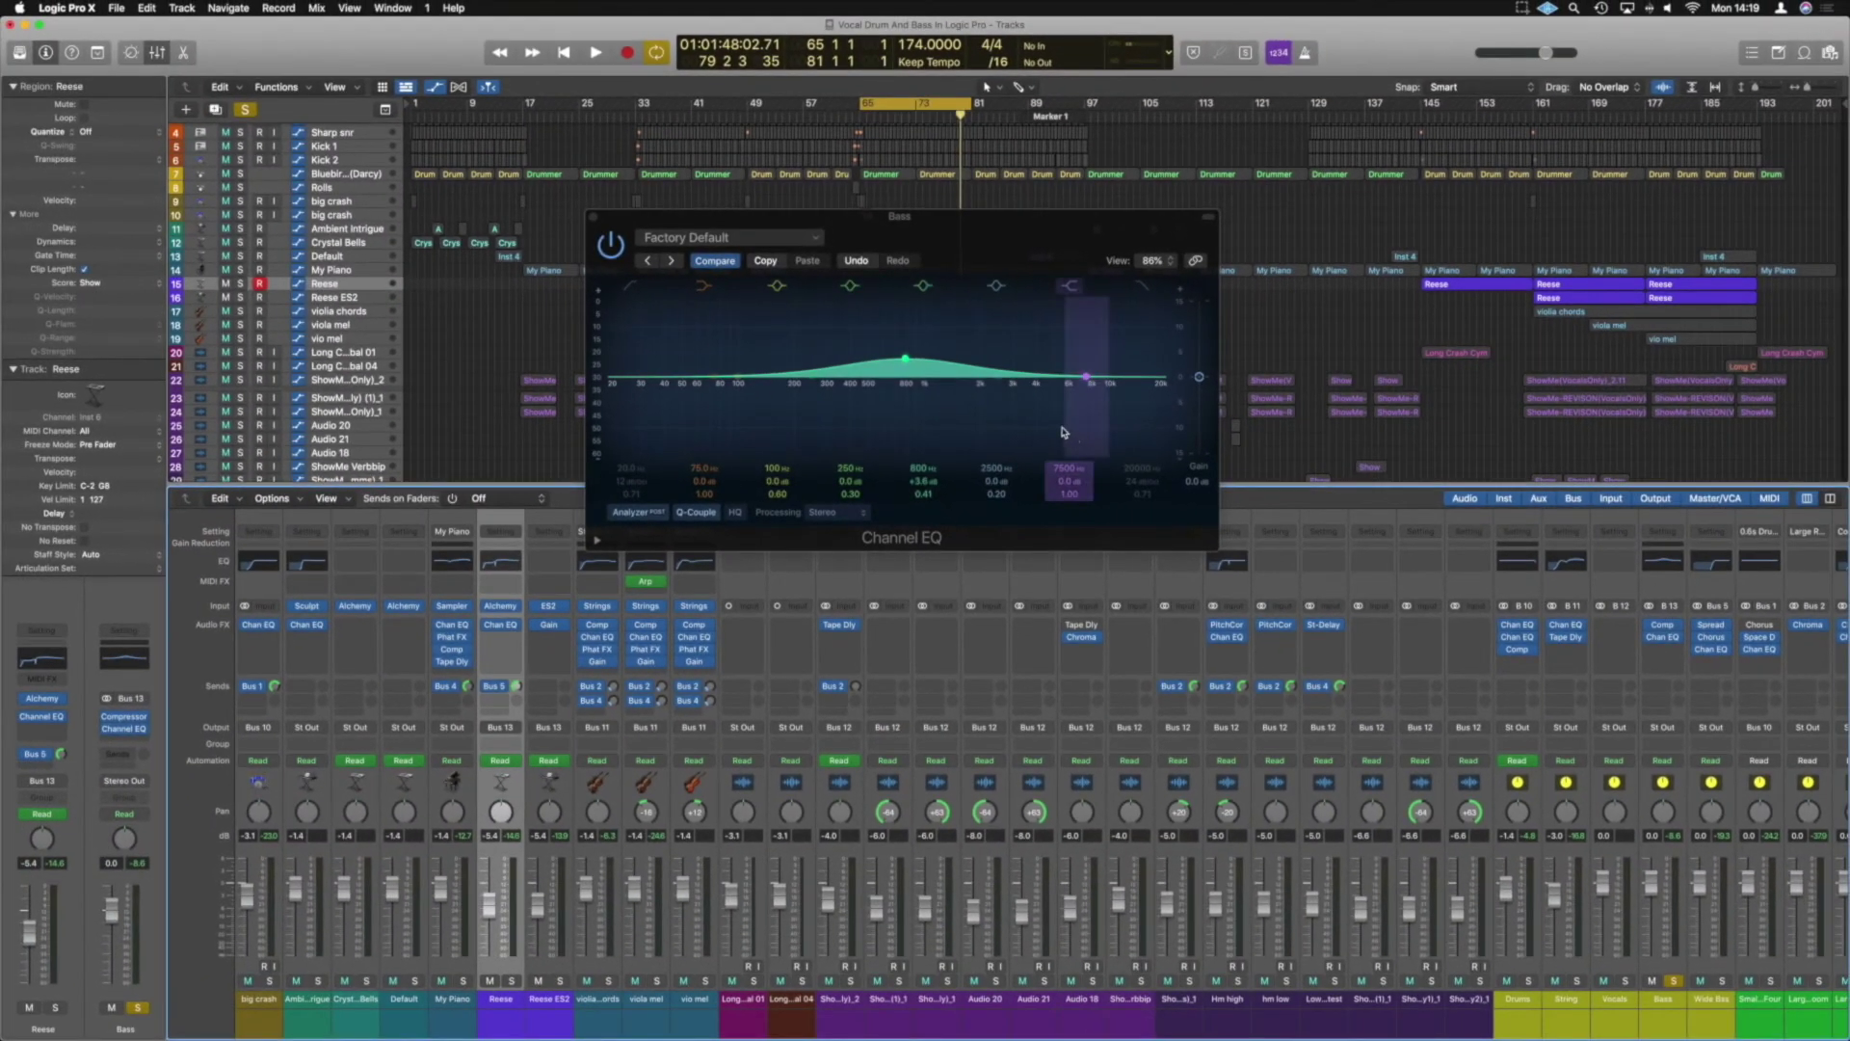
{"action": "key", "text": "space"}
{"action": "mouse_move", "coordinate": [906, 361]}
{"action": "left_mouse_down"}
{"action": "mouse_move", "coordinate": [903, 289]}
{"action": "mouse_move", "coordinate": [879, 293]}
{"action": "mouse_move", "coordinate": [893, 382]}
{"action": "mouse_move", "coordinate": [893, 361]}
{"action": "left_mouse_up"}
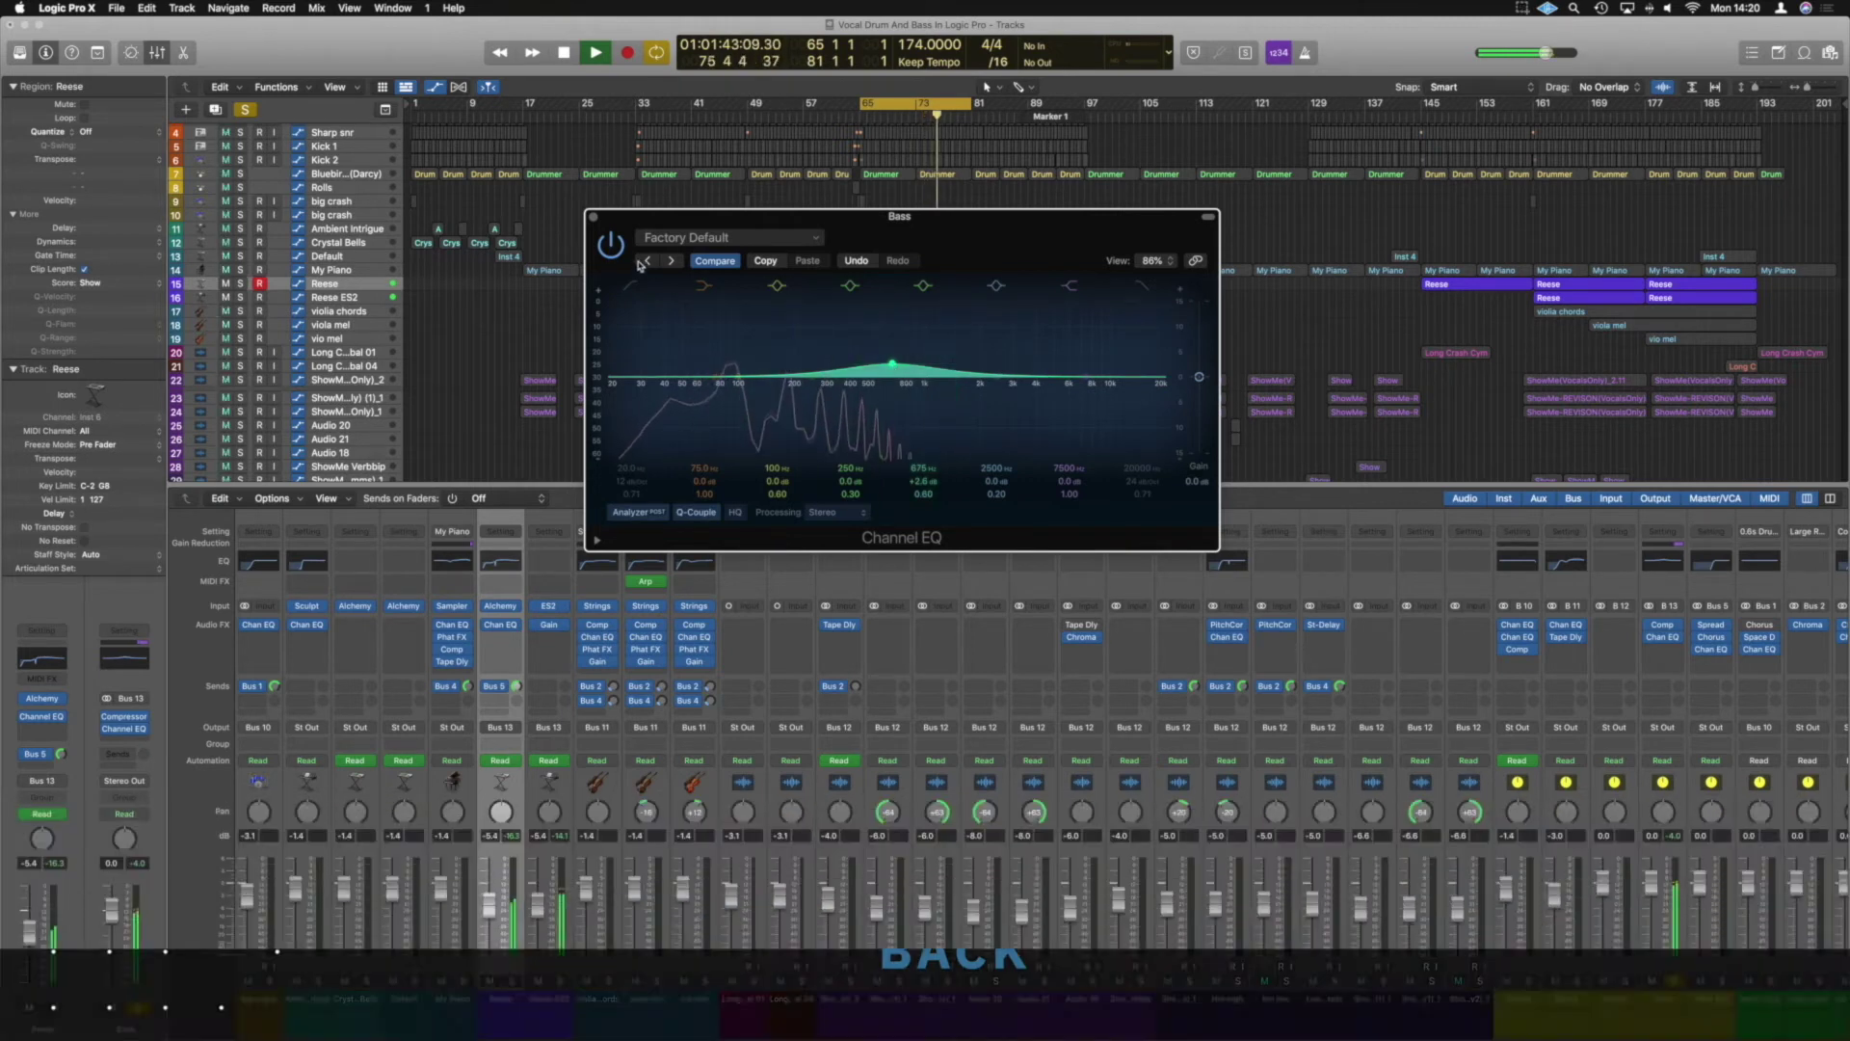
Step: Compare the Bass bus with the Channel EQ bypassed and active during playback, and close the EQ
{"action": "left_click", "coordinate": [612, 247]}
{"action": "left_click", "coordinate": [612, 247]}
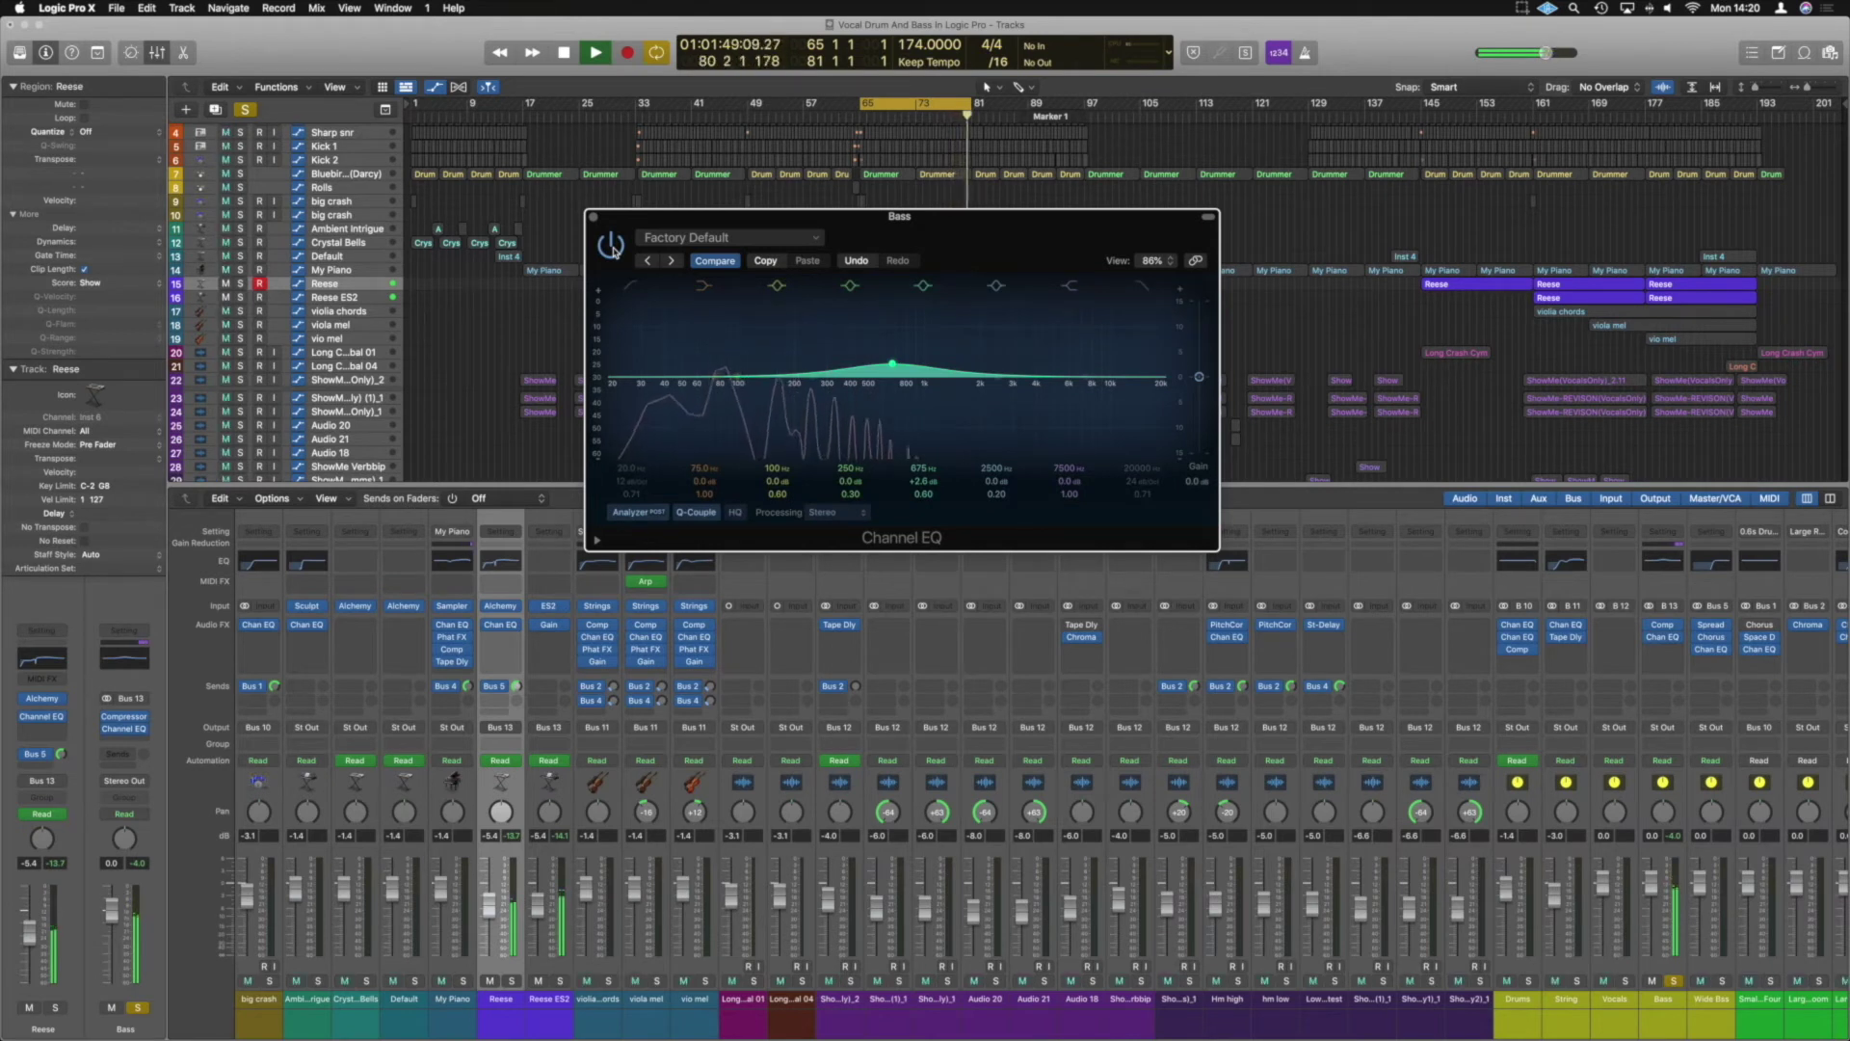
{"action": "left_click", "coordinate": [612, 247]}
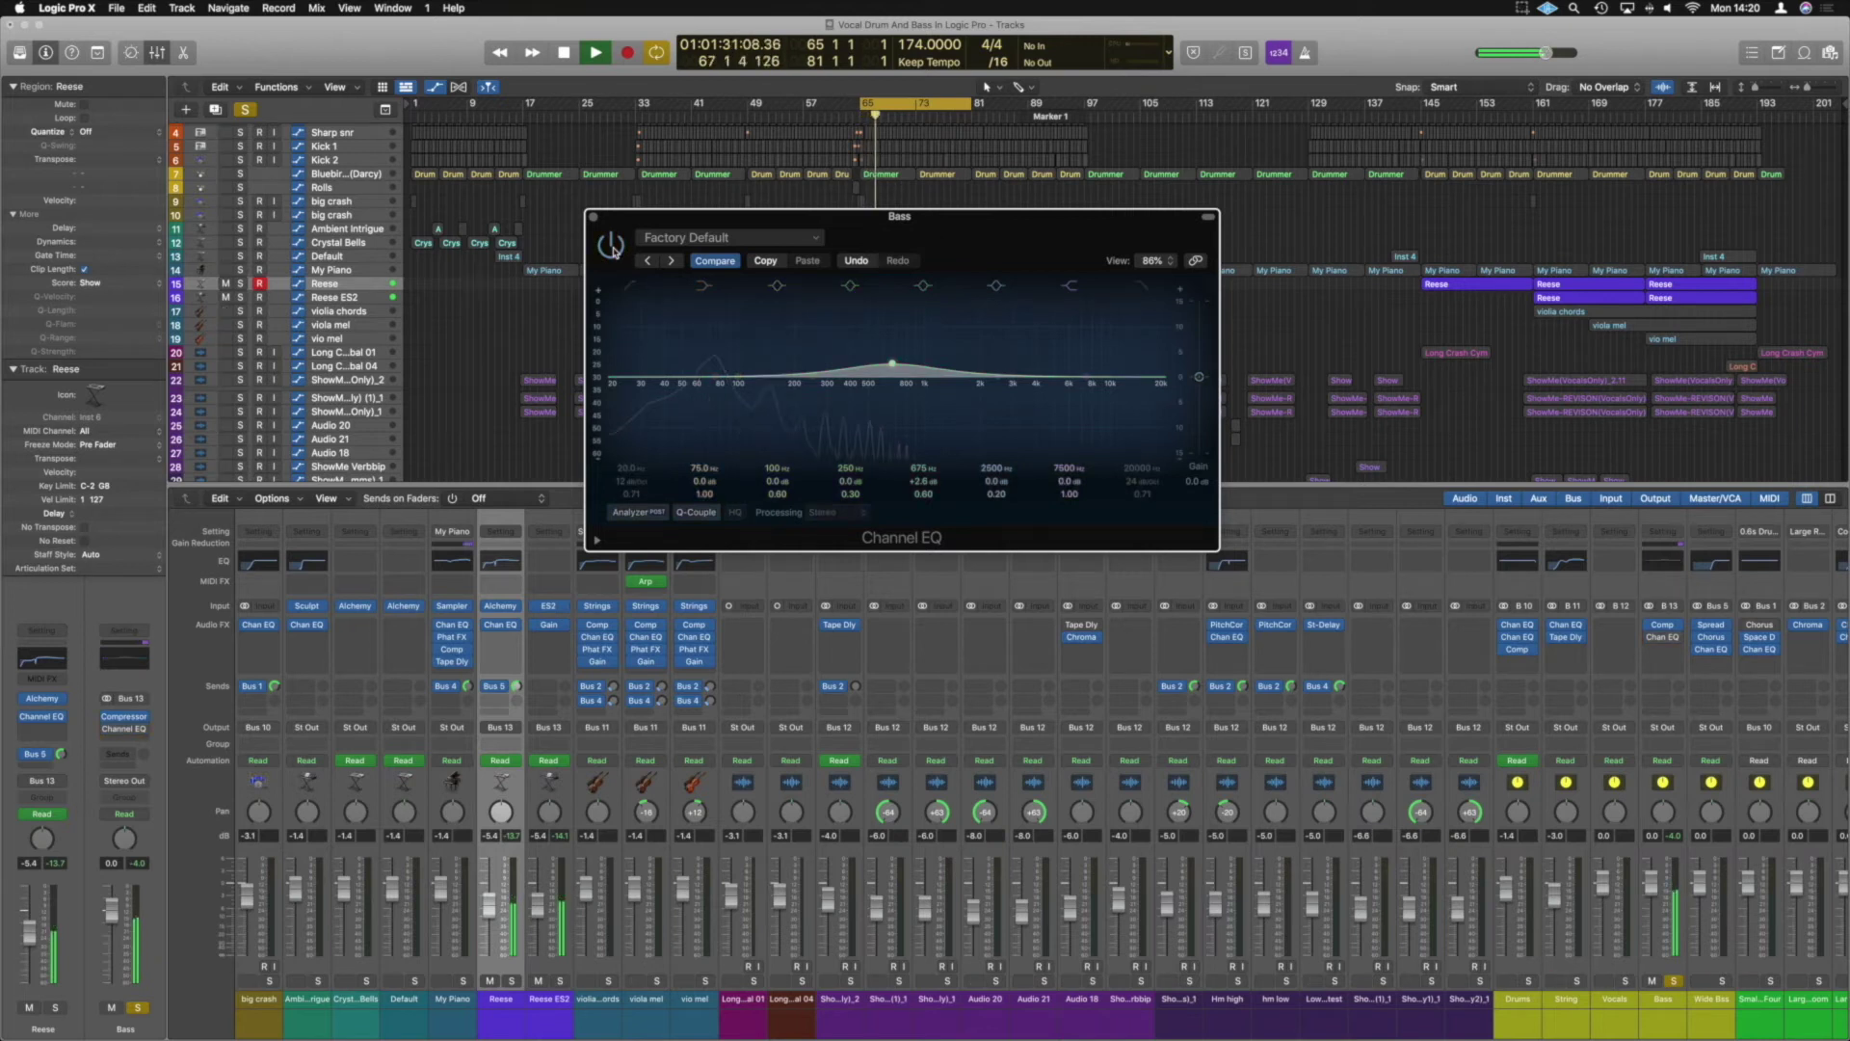
{"action": "left_click", "coordinate": [612, 247]}
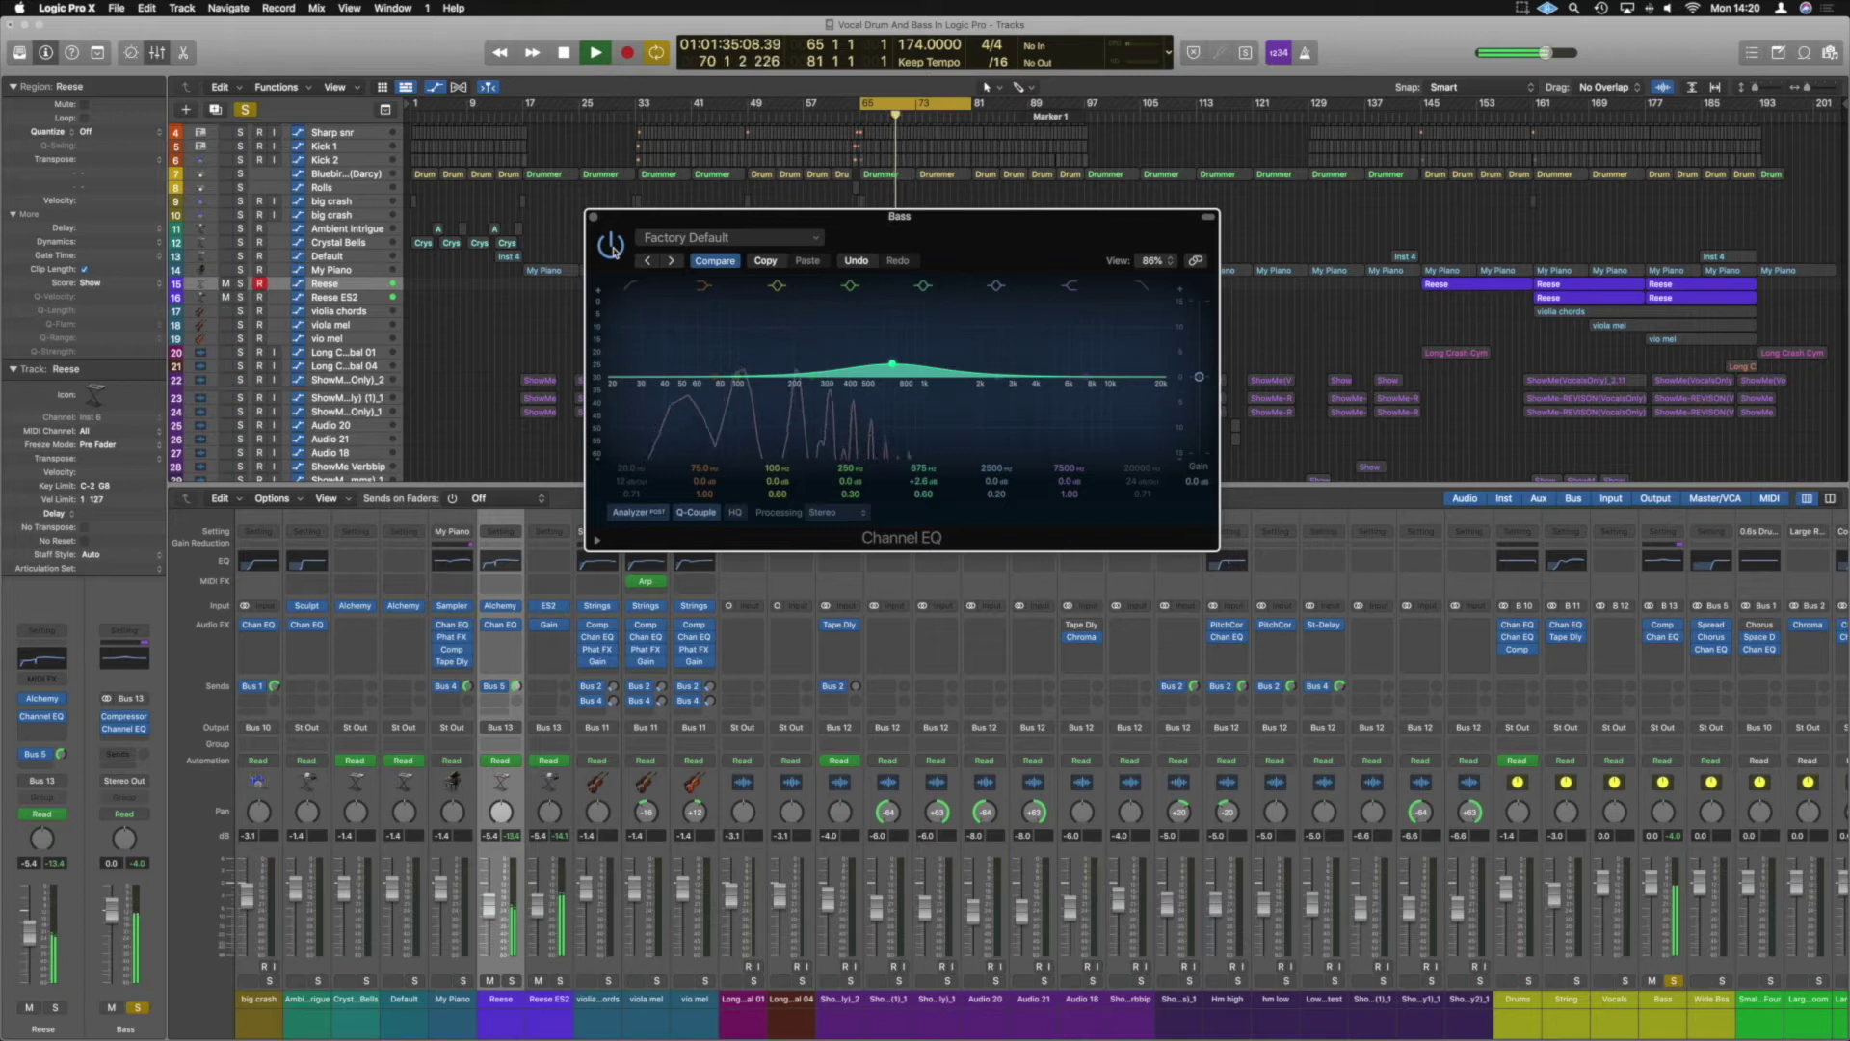
{"action": "key", "text": "space"}
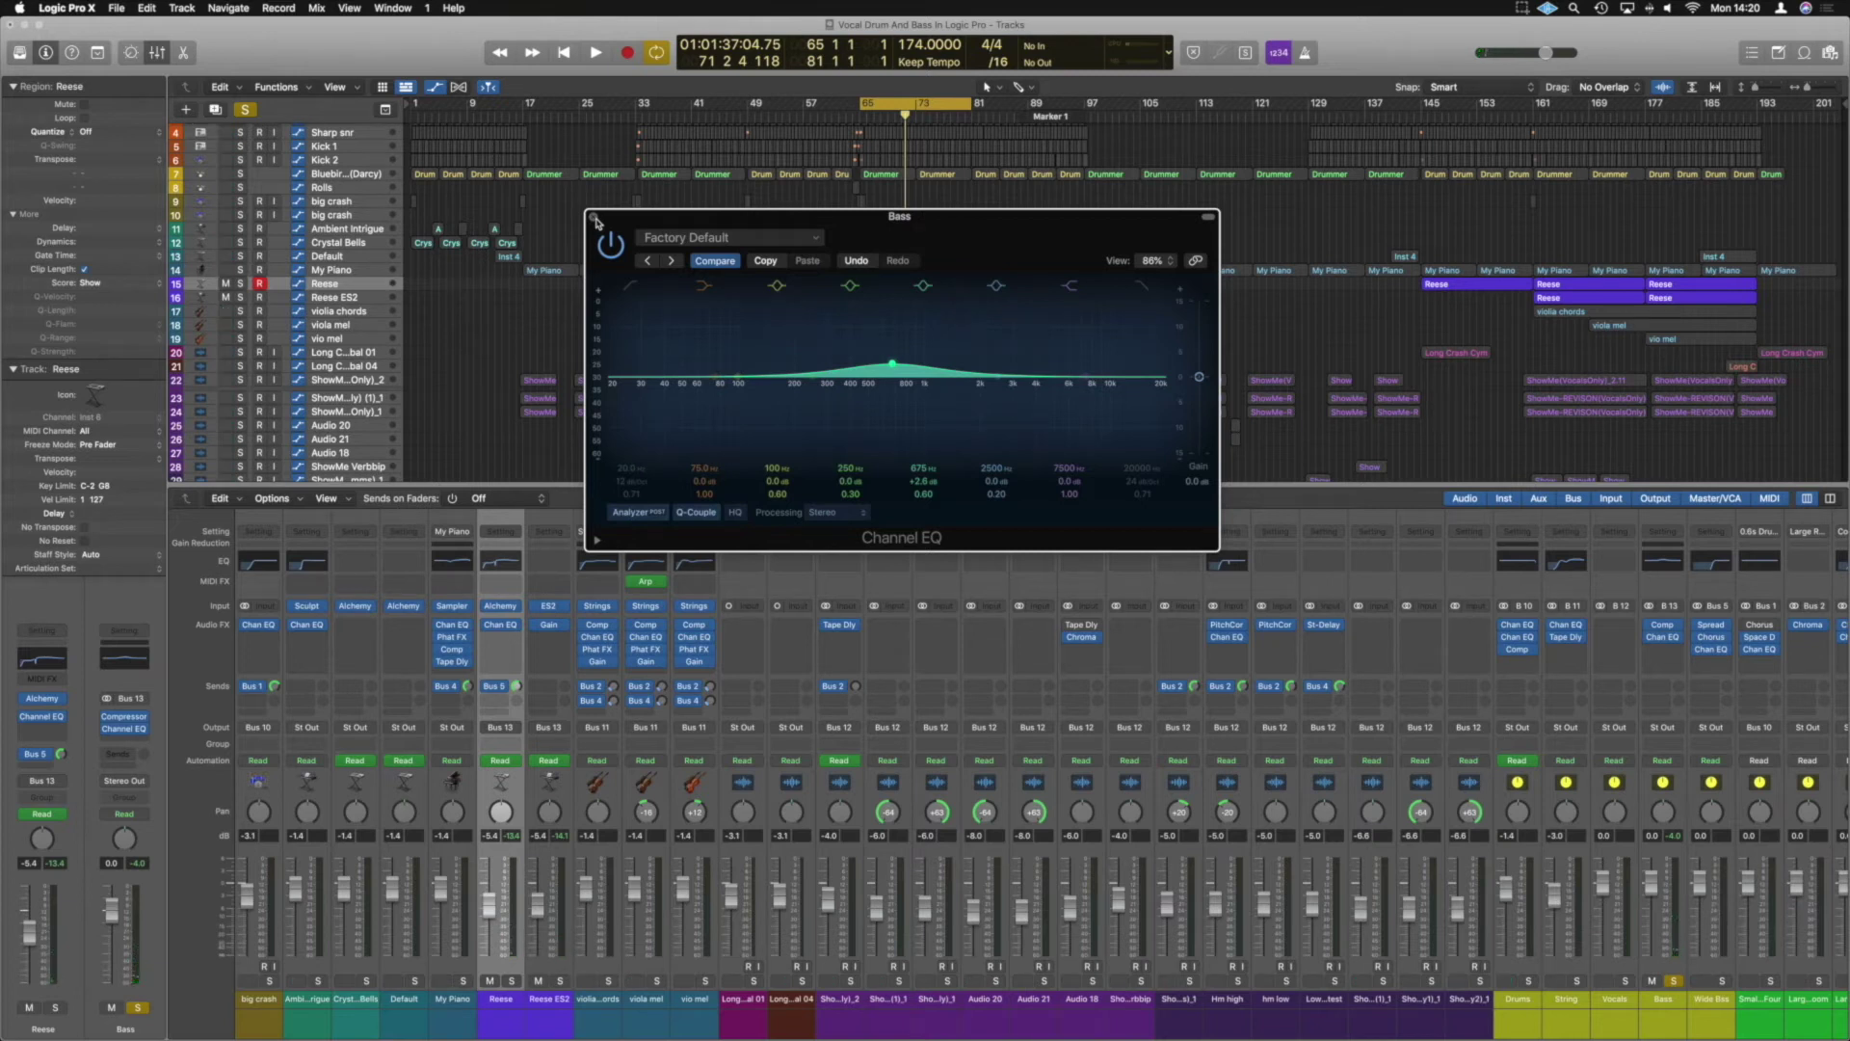
{"action": "left_click", "coordinate": [595, 219]}
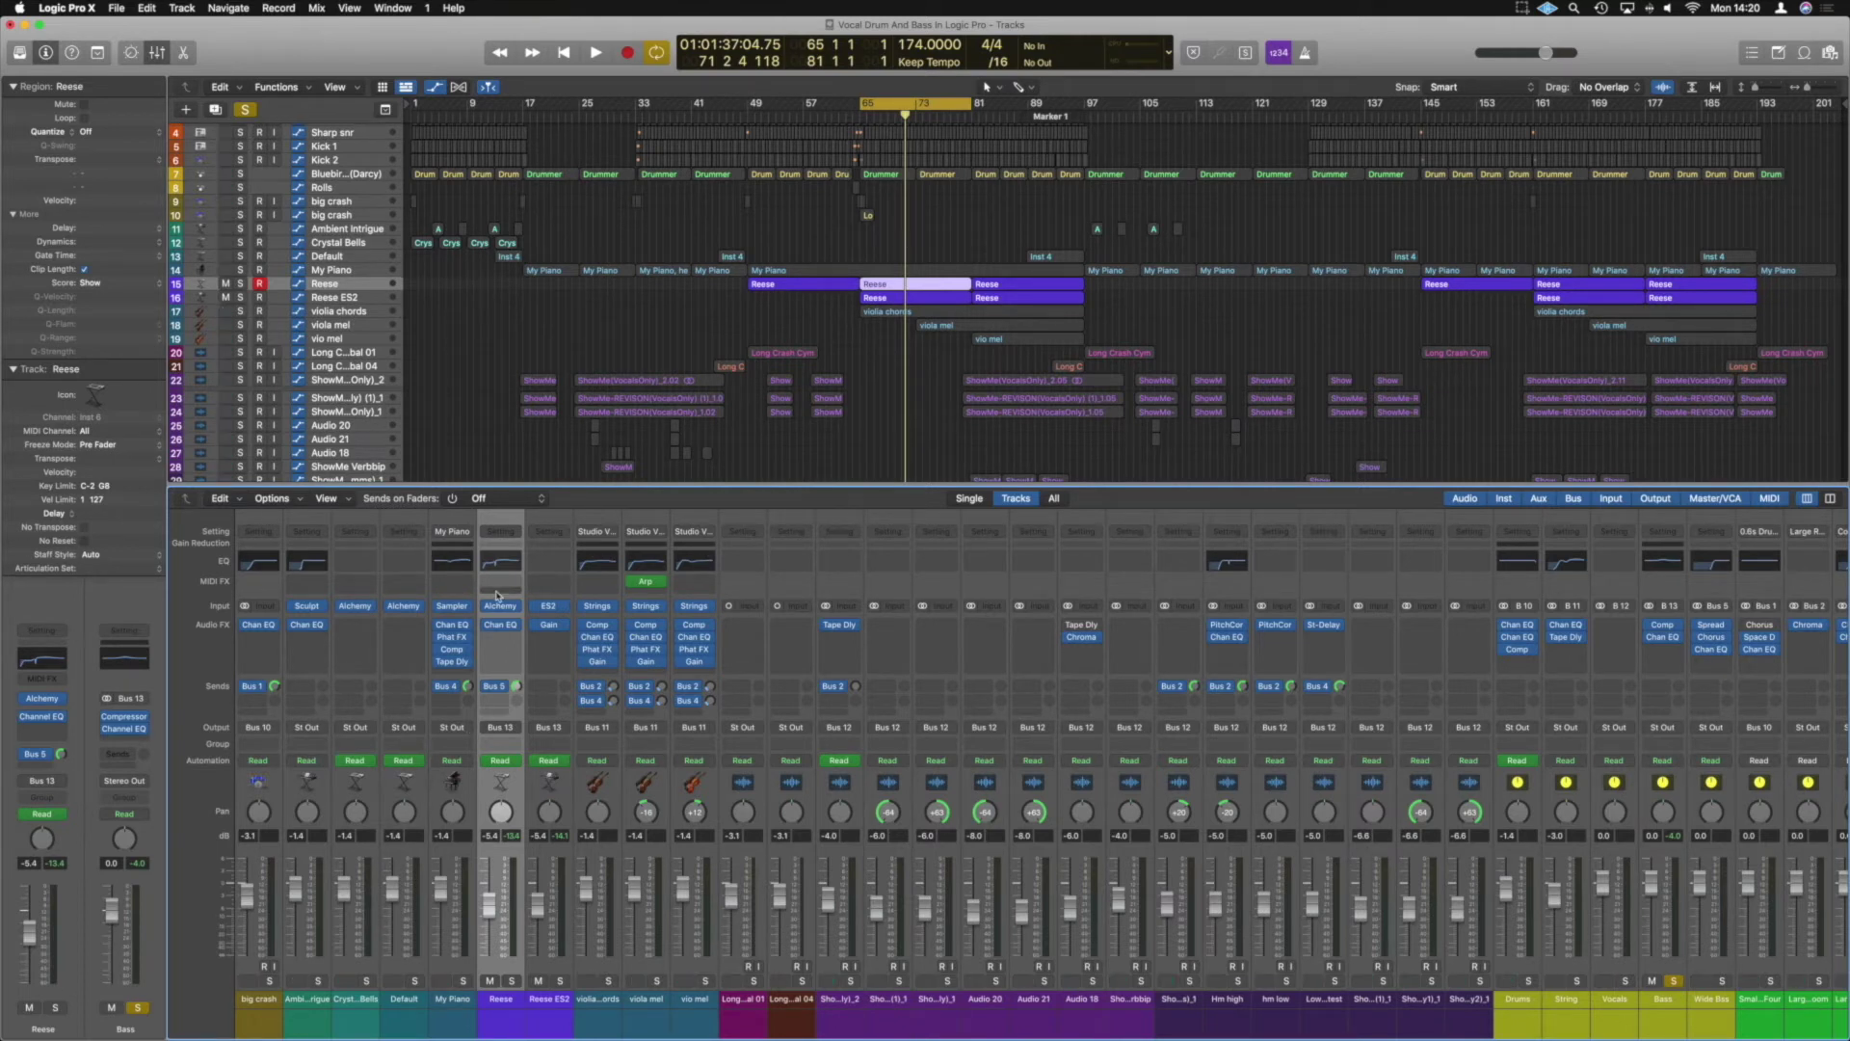
Step: Add a send from the Reese track to Bus 20 and name the new aux channel "Dist Band"
{"action": "left_click", "coordinate": [496, 700]}
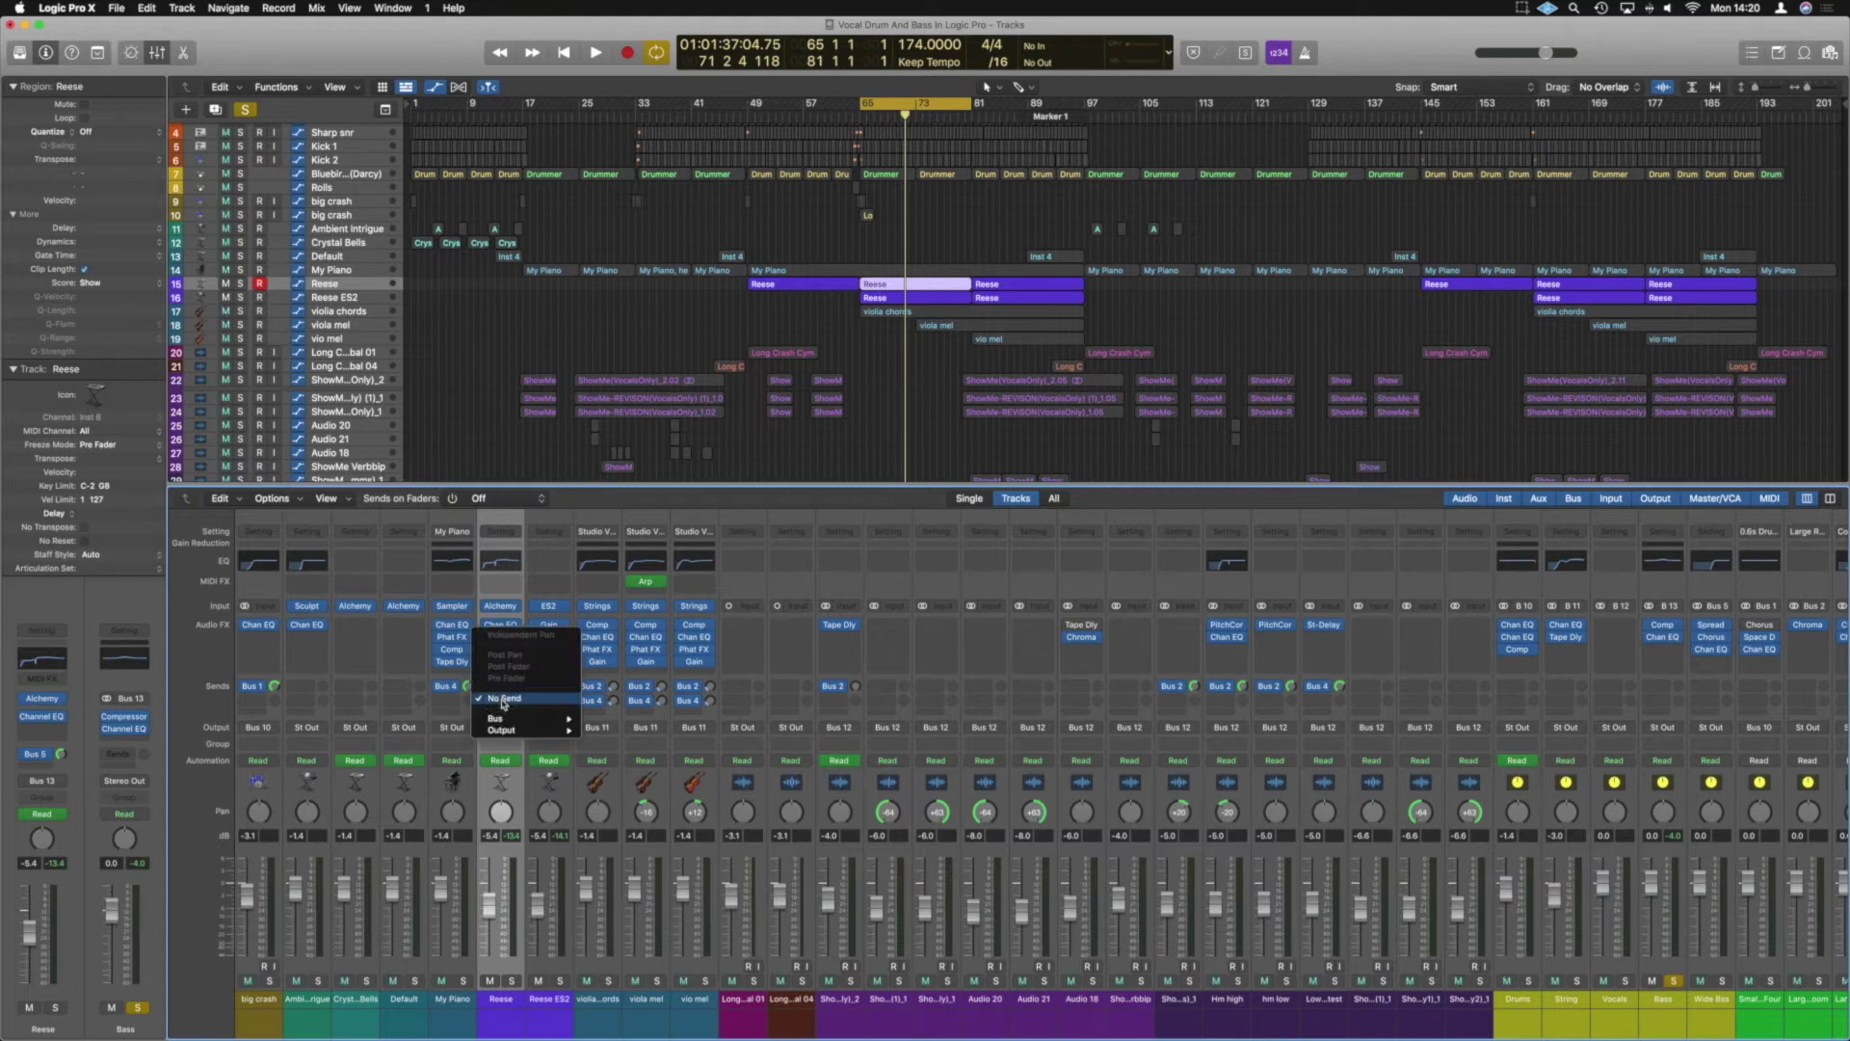
{"action": "mouse_move", "coordinate": [514, 721]}
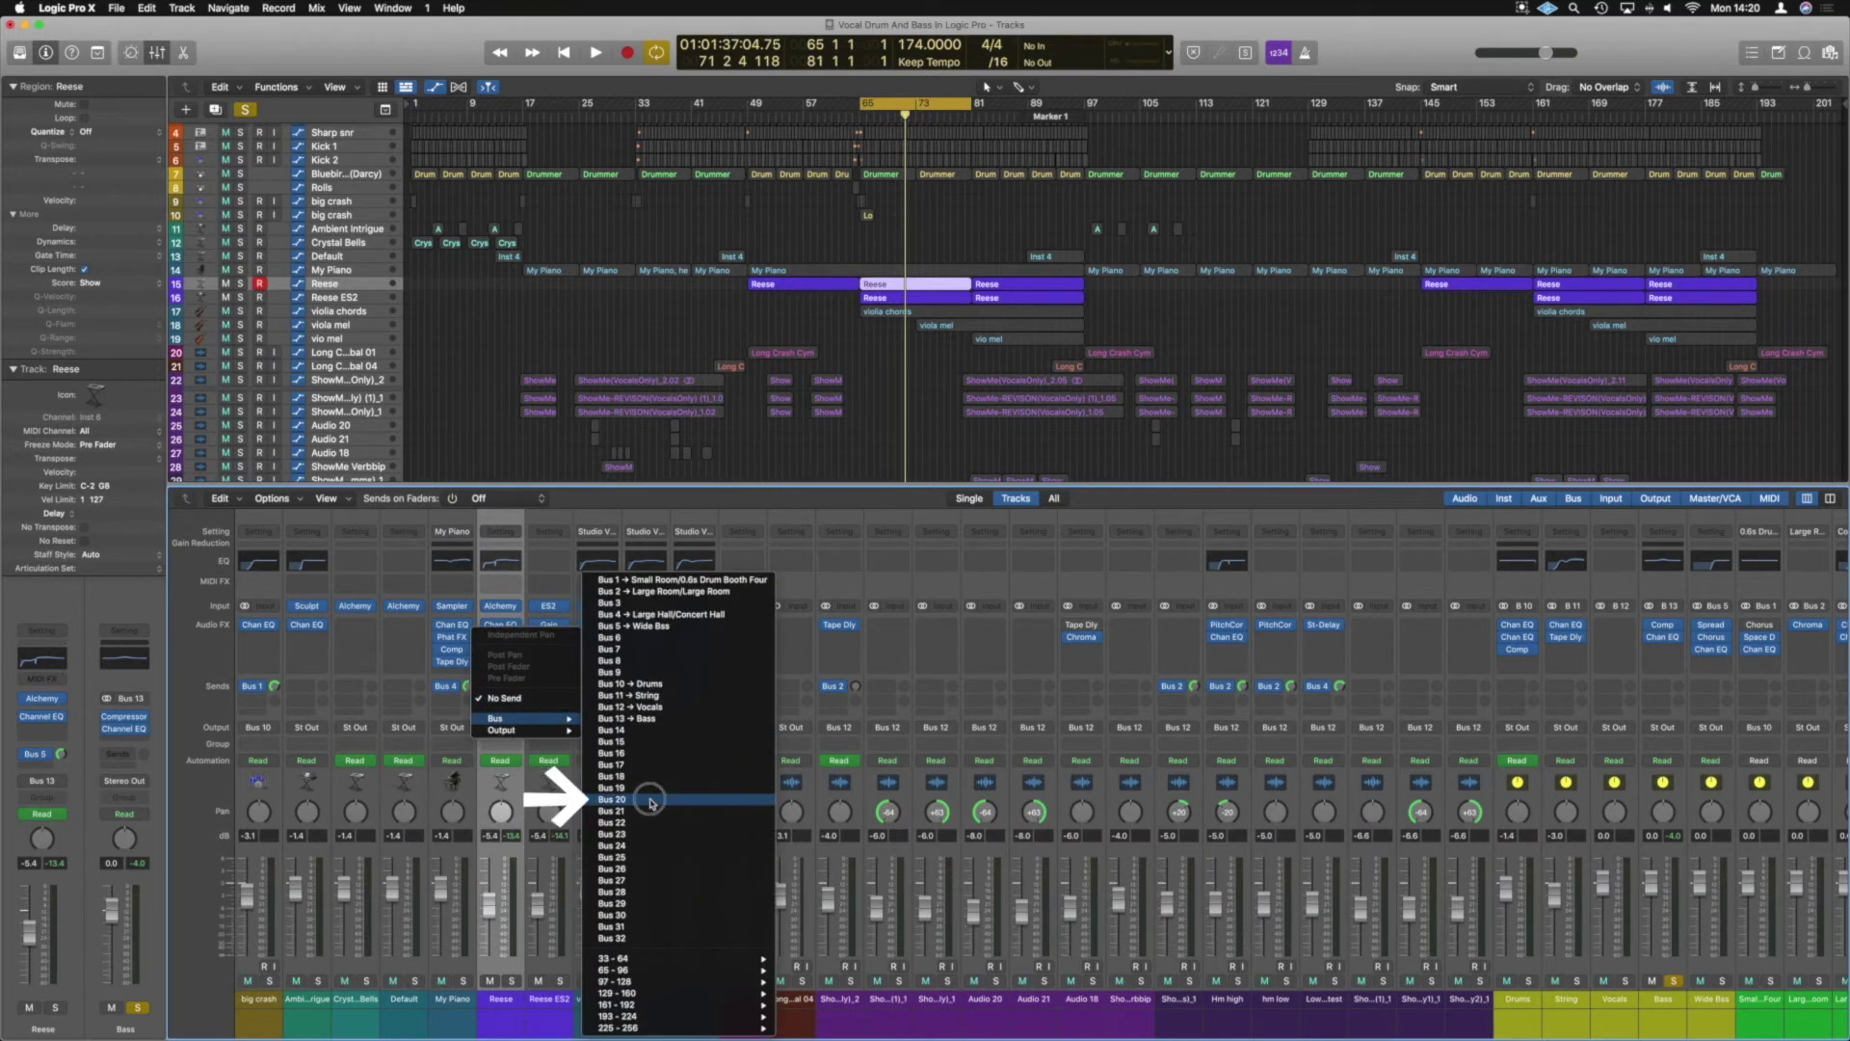
{"action": "left_click", "coordinate": [700, 809]}
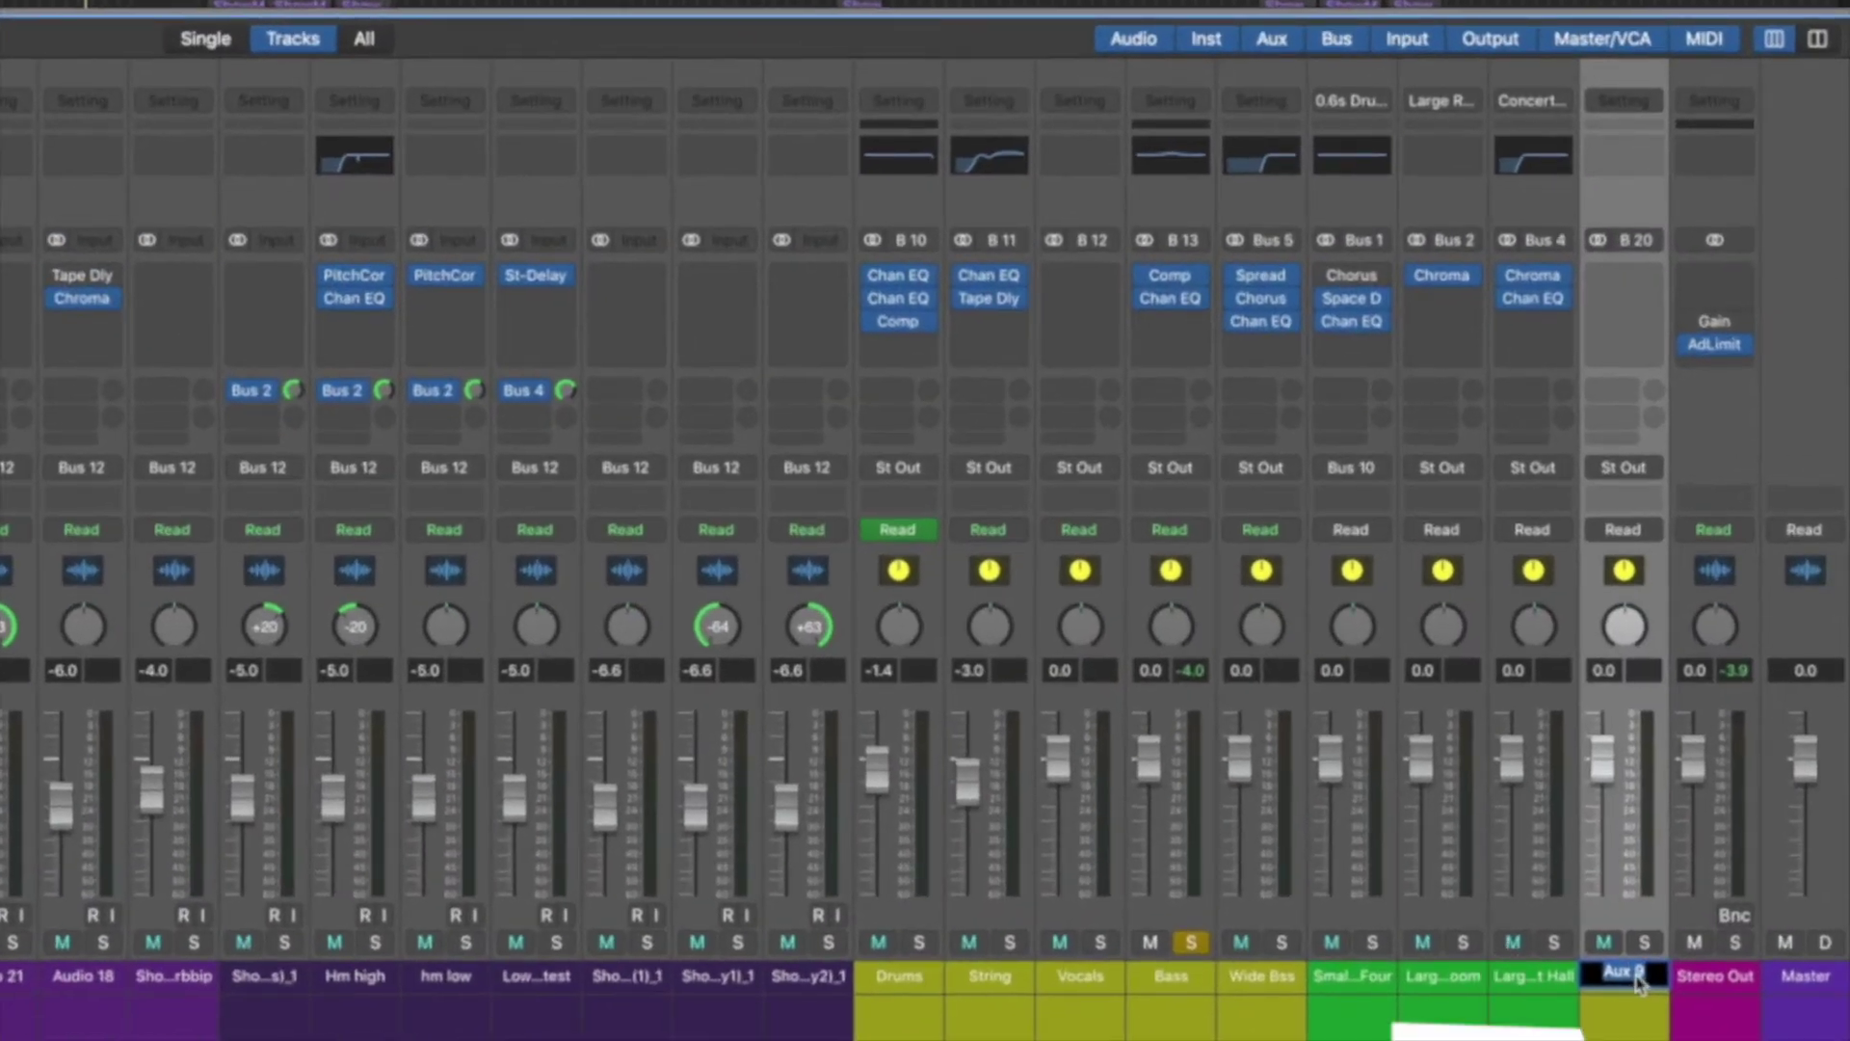
{"action": "type", "text": "Dist Band"}
{"action": "key", "text": "Return"}
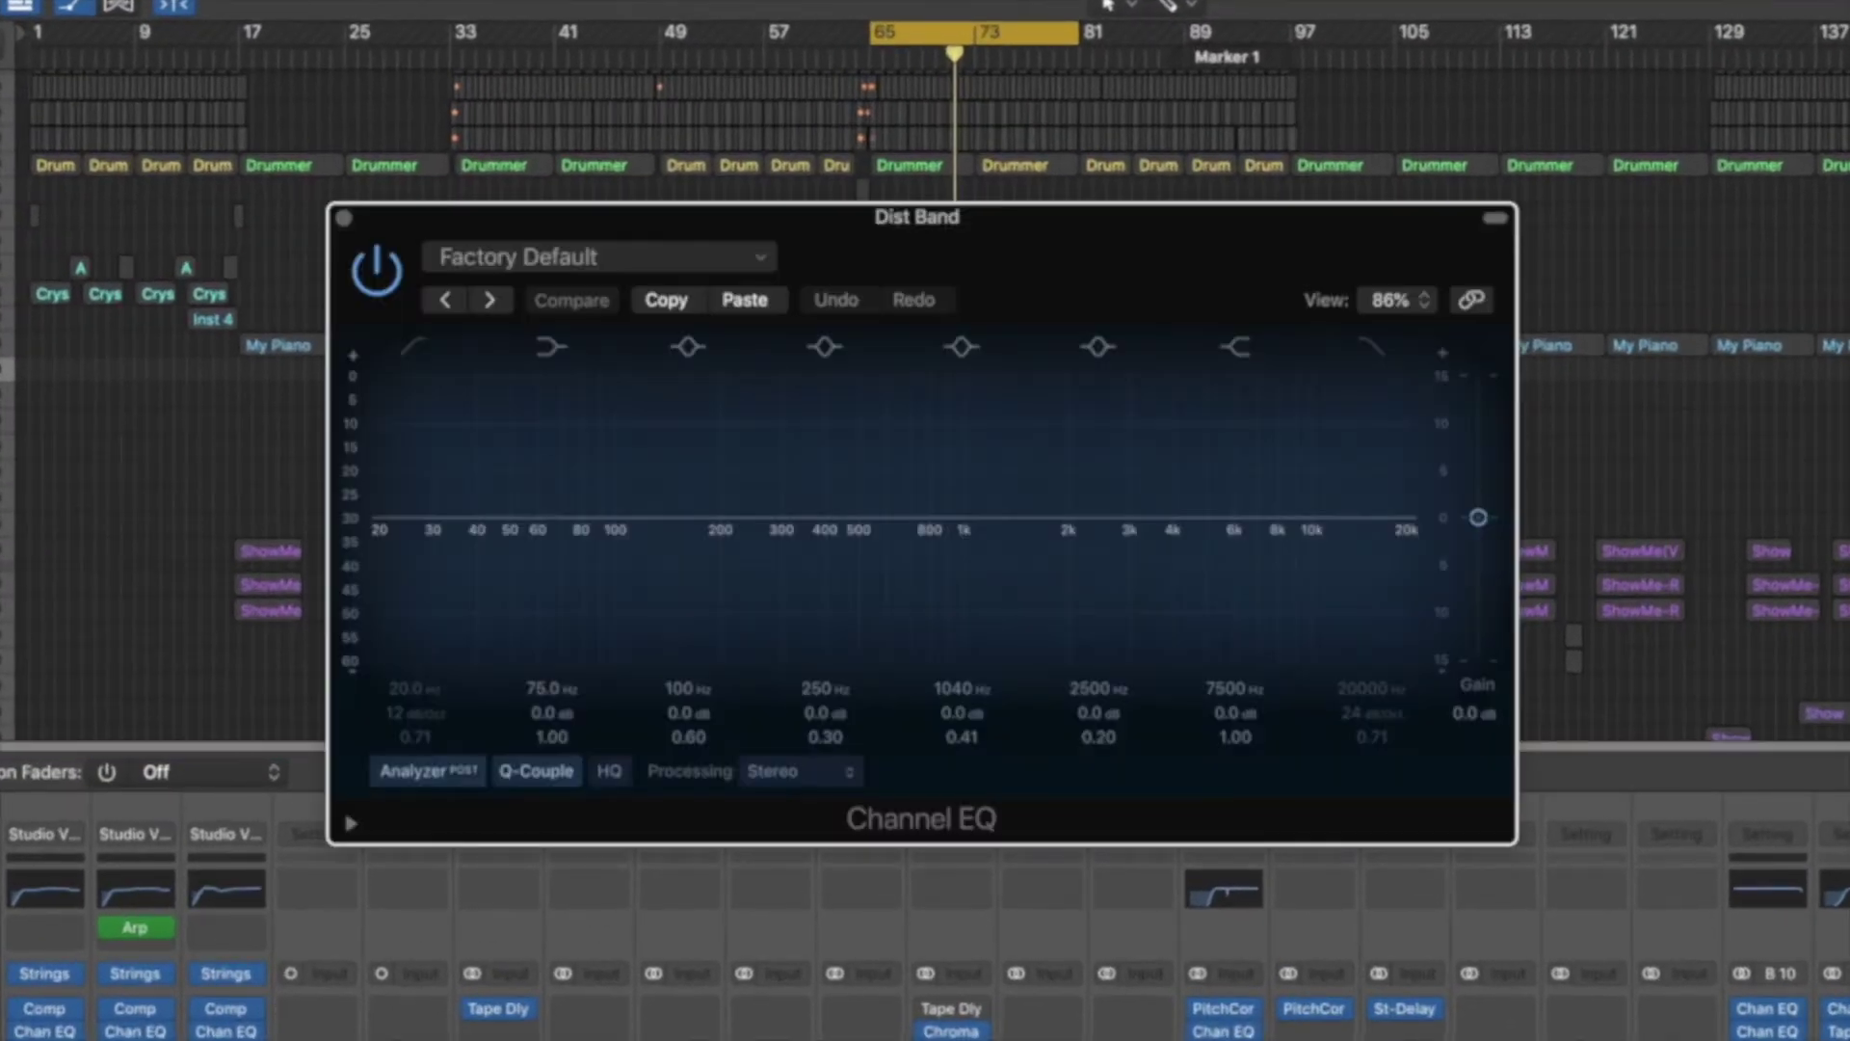
Step: Band-limit Dist Band in Channel EQ with a low cut at 460 Hz and high cut at 2200 Hz, both 24 dB/Oct with Q 0.75
{"action": "left_click", "coordinate": [402, 357]}
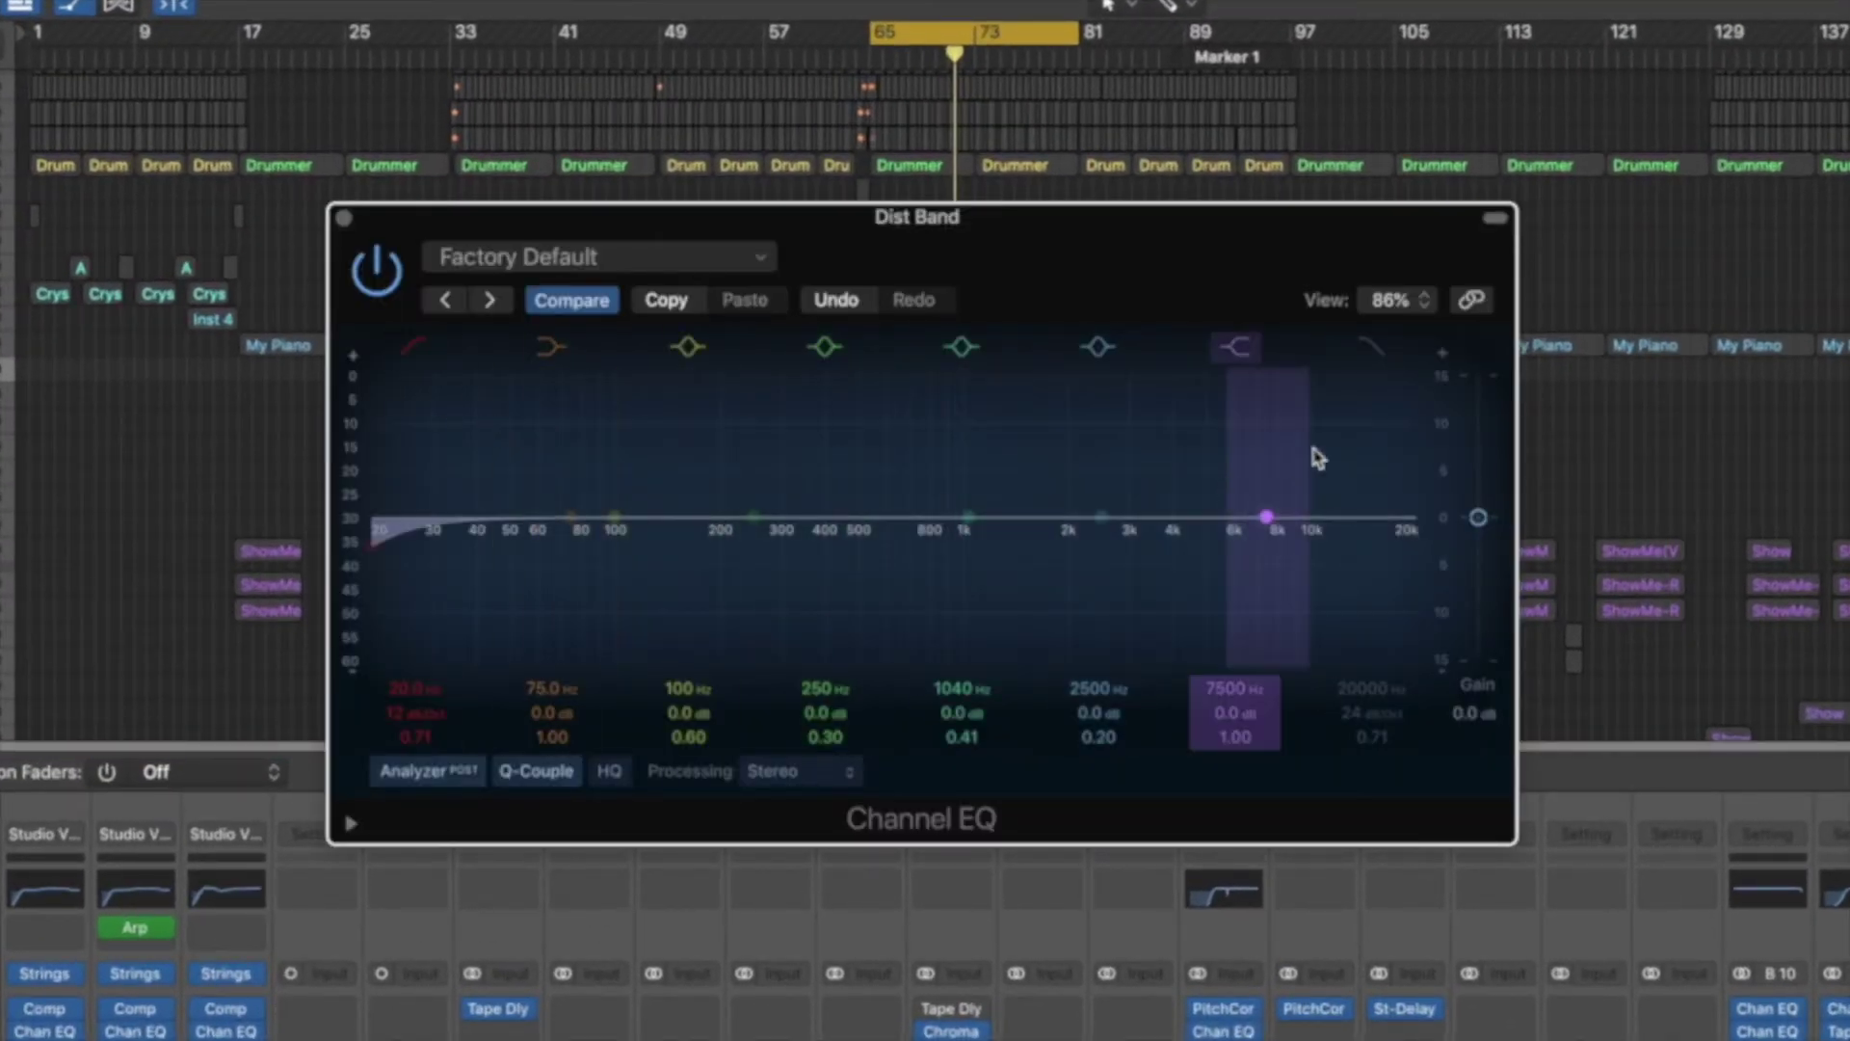
{"action": "left_click", "coordinate": [1380, 351]}
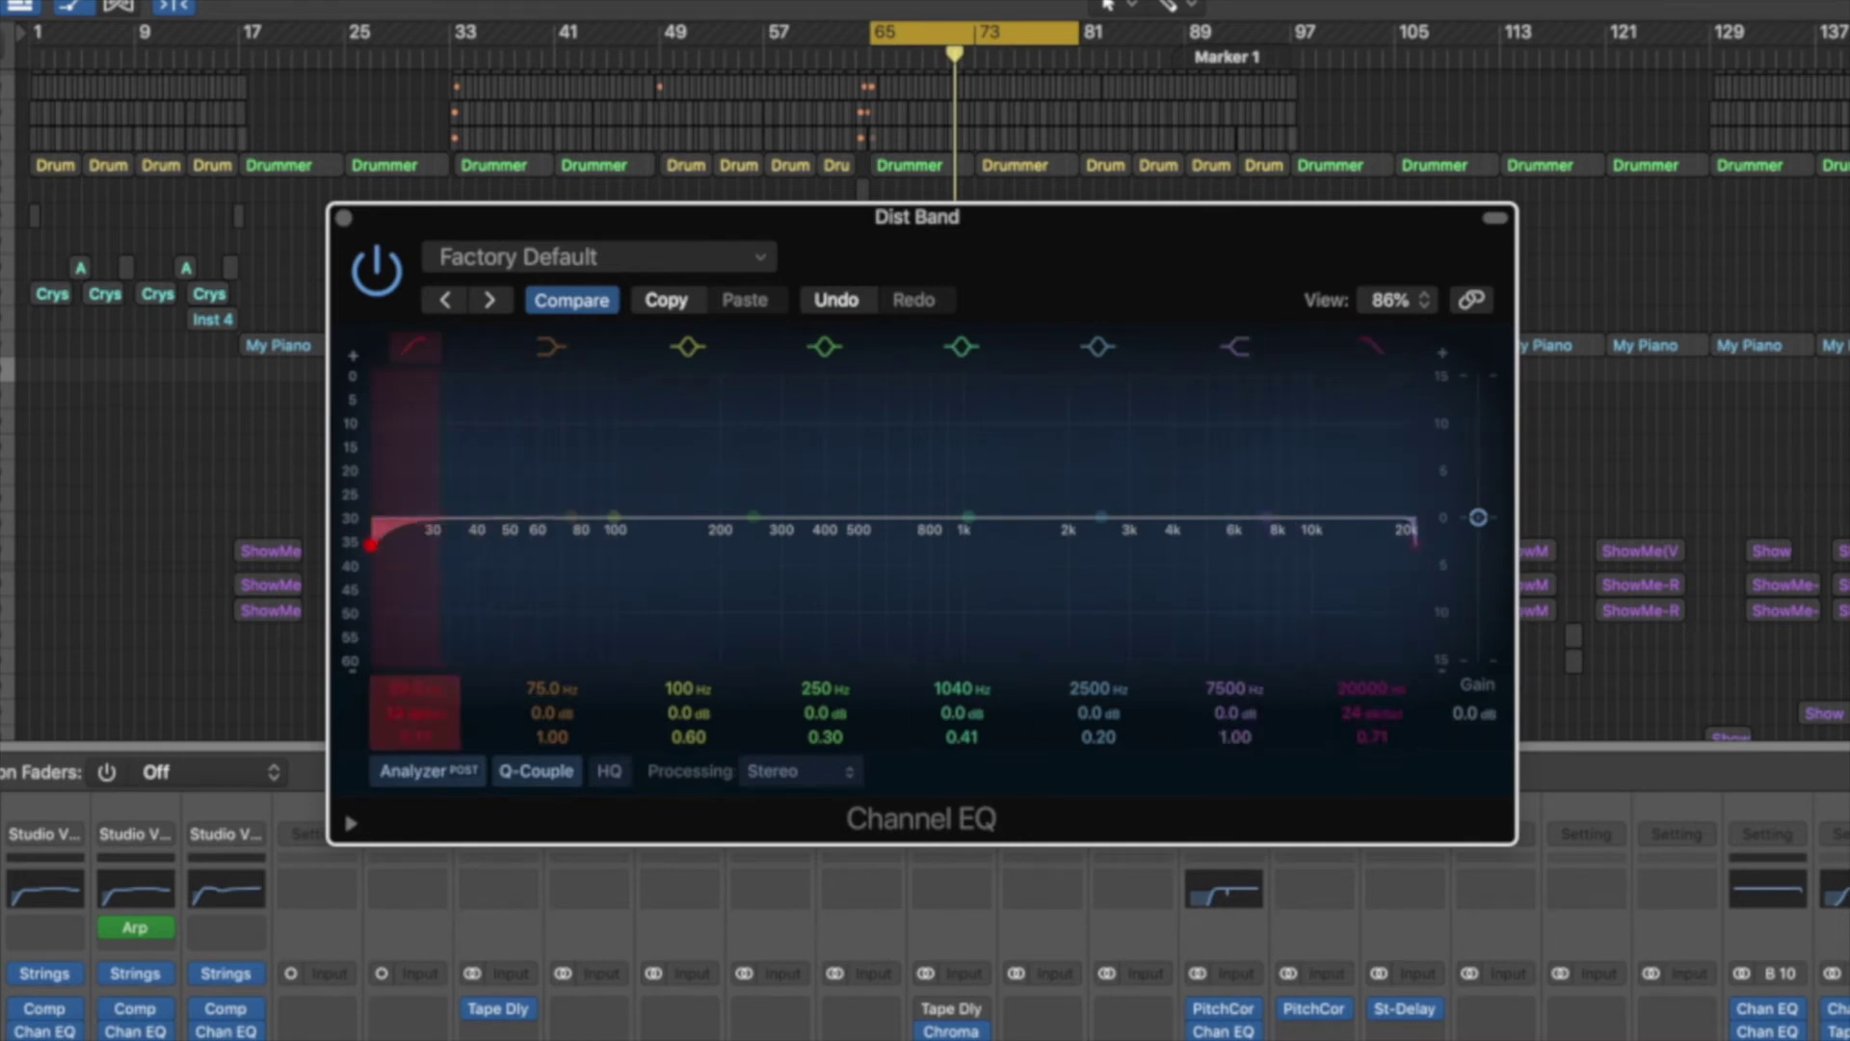
{"action": "left_click_drag", "start_coordinate": [372, 545], "coordinate": [843, 536]}
{"action": "left_click_drag", "start_coordinate": [1418, 545], "coordinate": [1077, 552]}
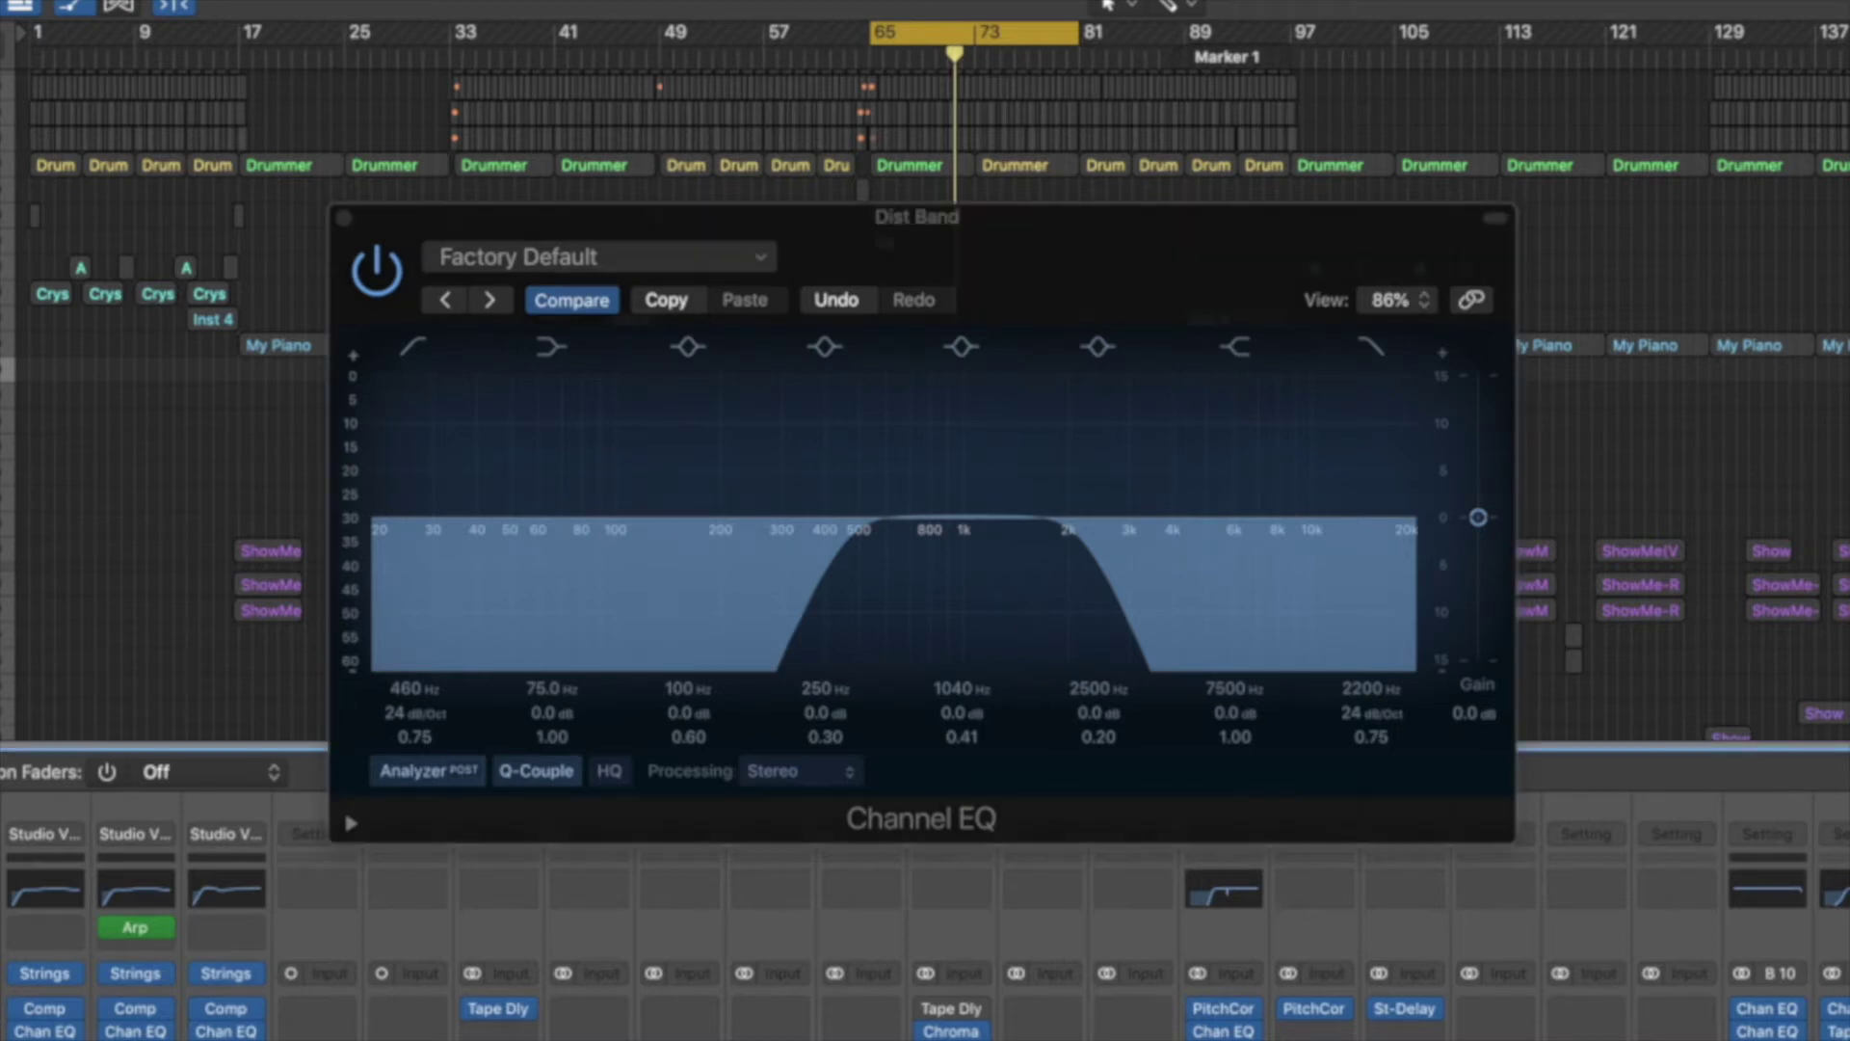
{"action": "key", "text": "space"}
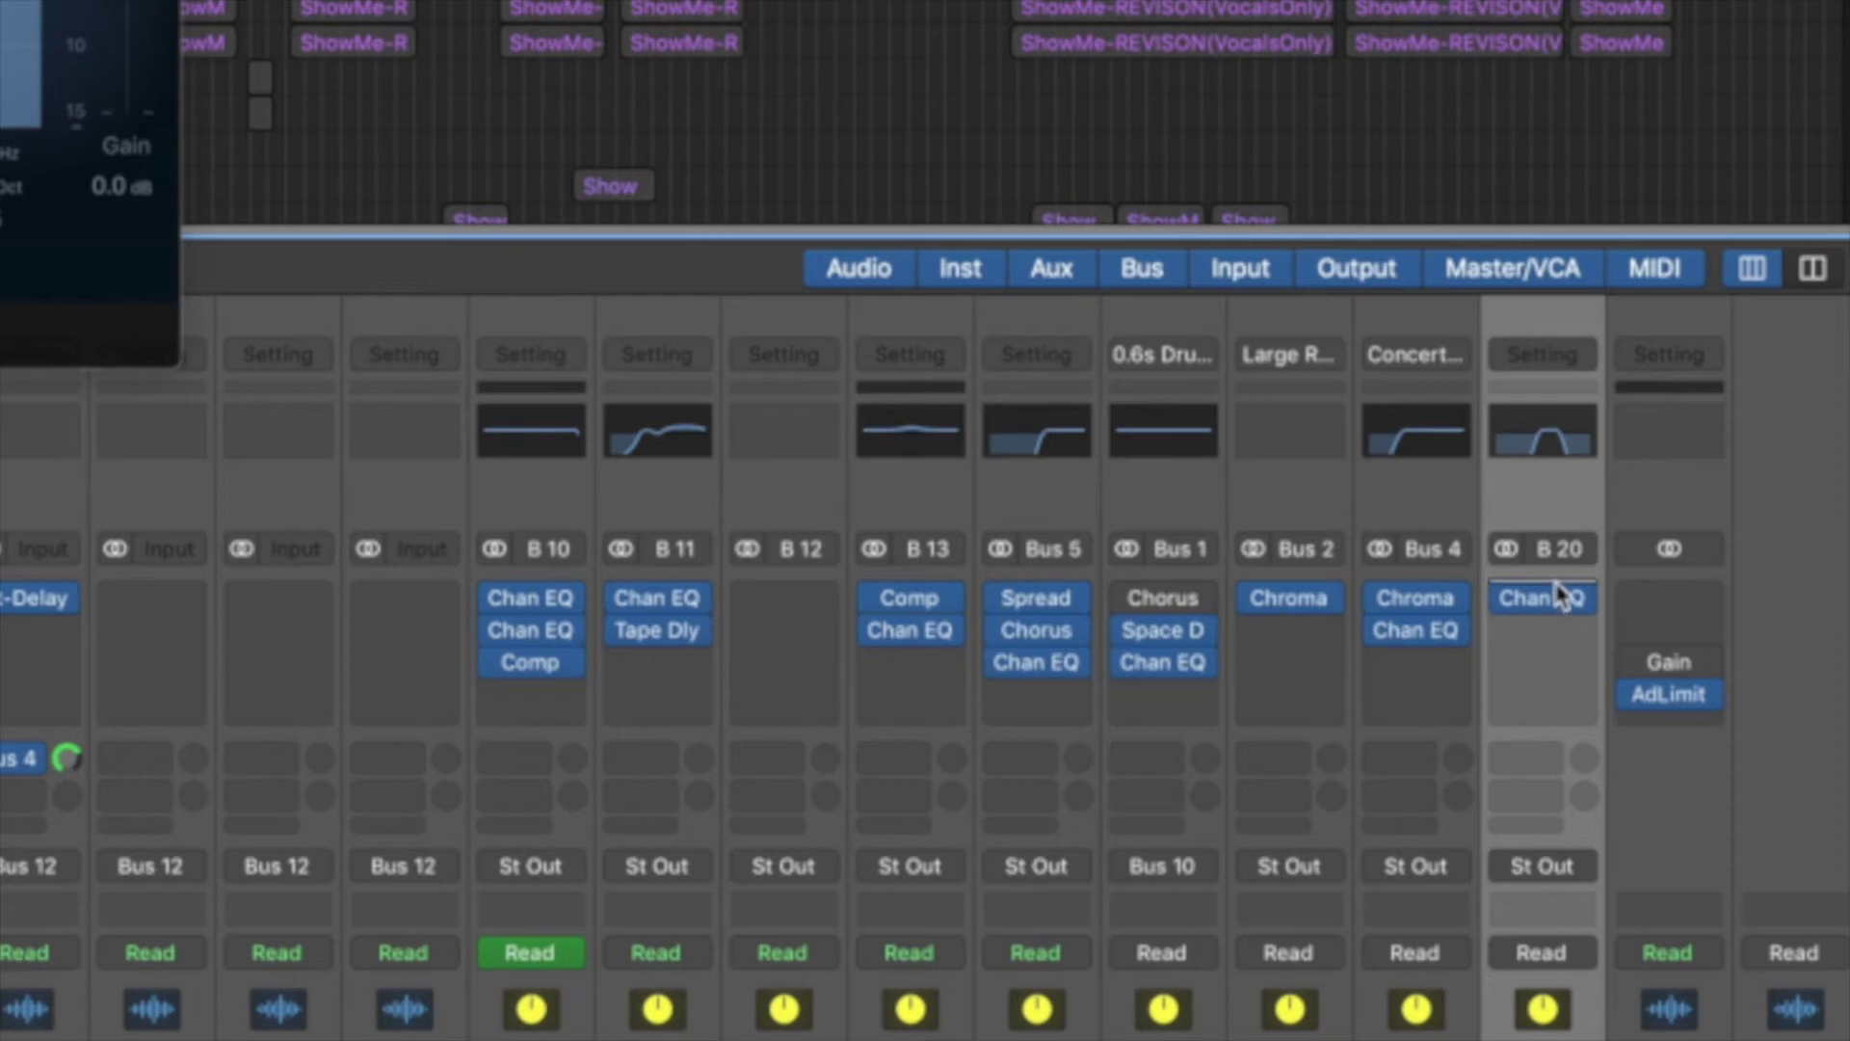
Step: Insert a stereo Phat FX ahead of the Channel EQ on the Dist Band channel
{"action": "left_click", "coordinate": [1559, 594]}
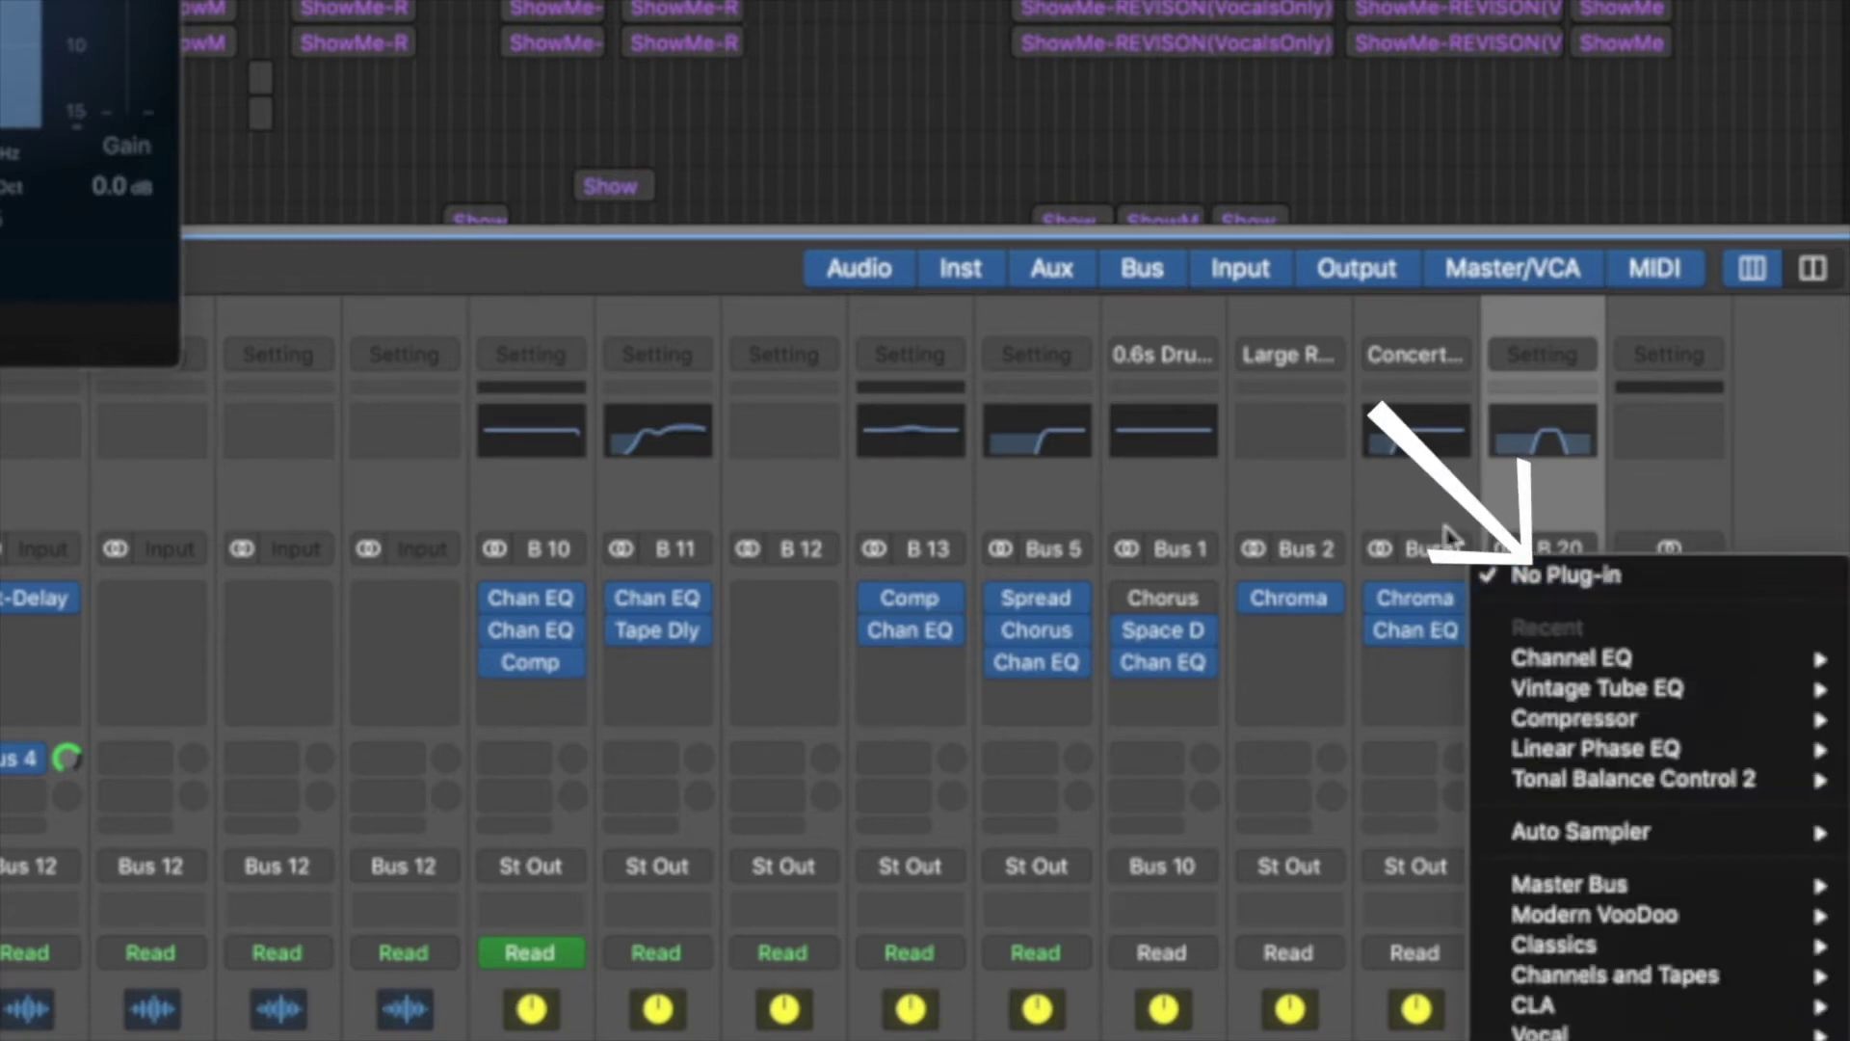
{"action": "left_click", "coordinate": [1555, 595]}
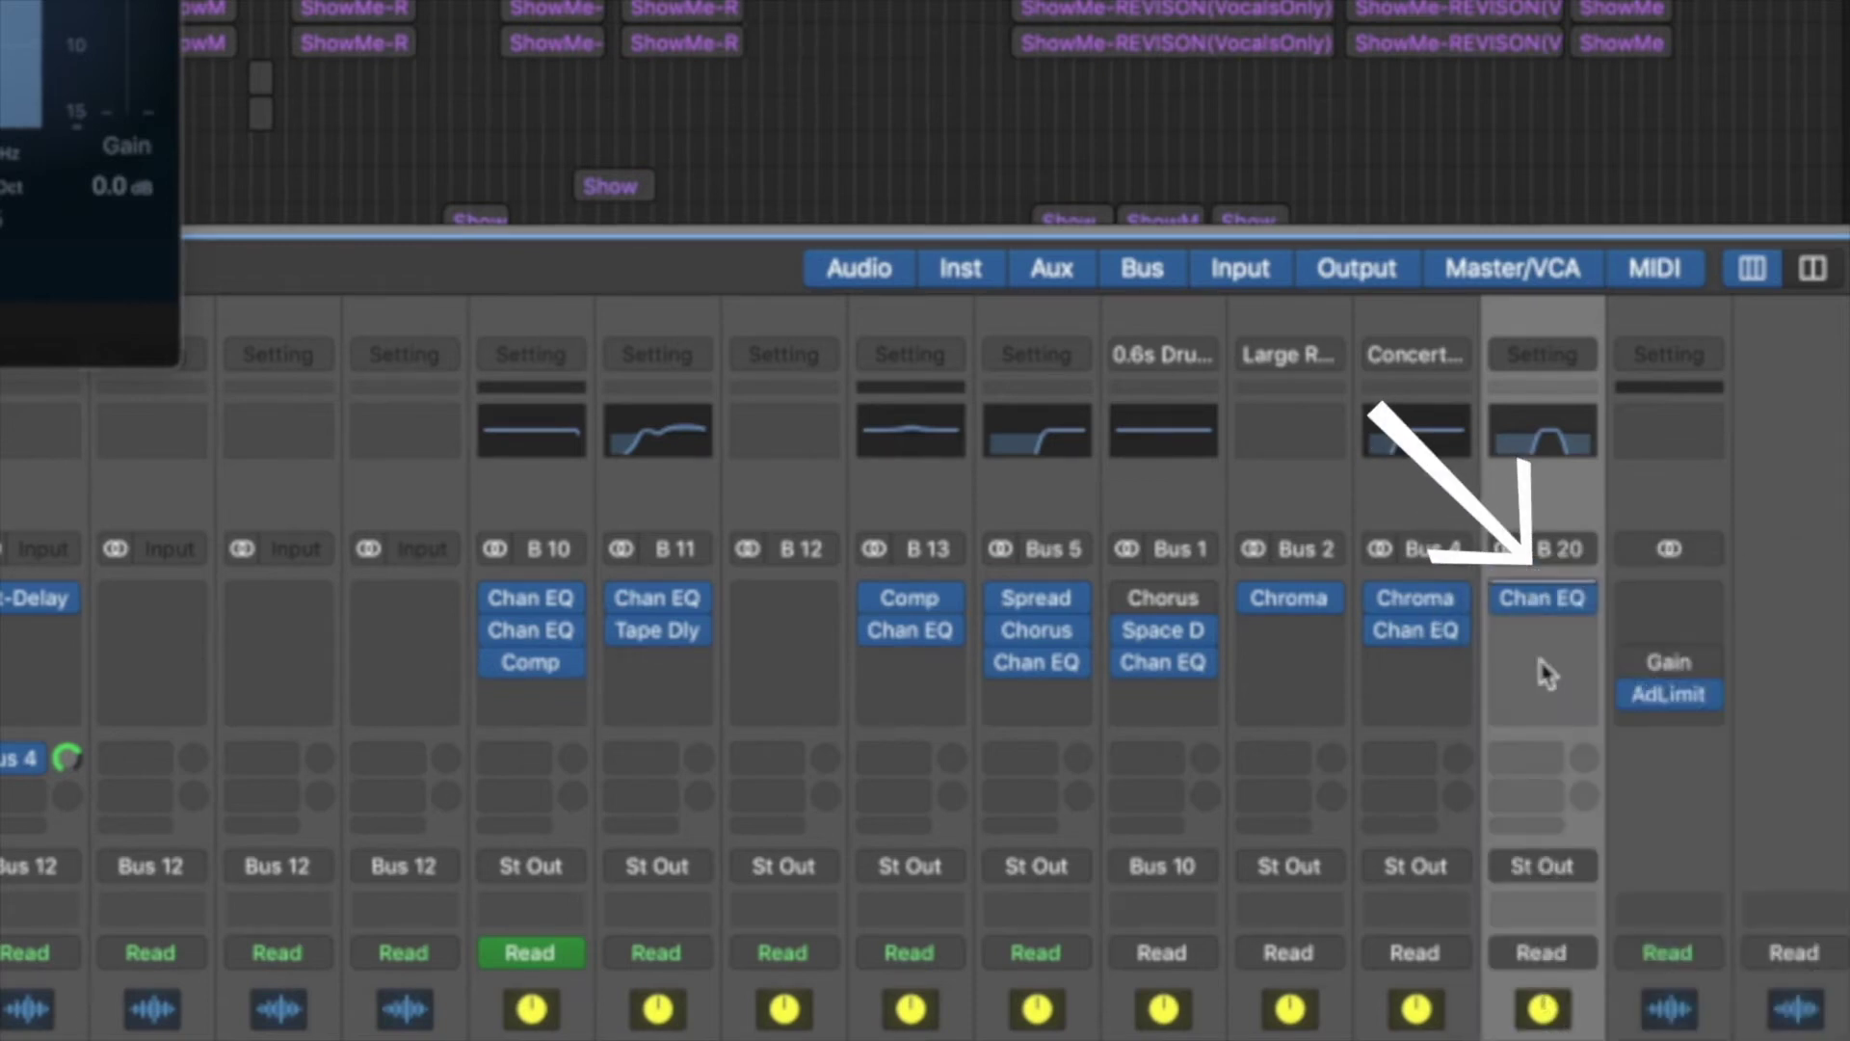
{"action": "left_click", "coordinate": [1532, 597]}
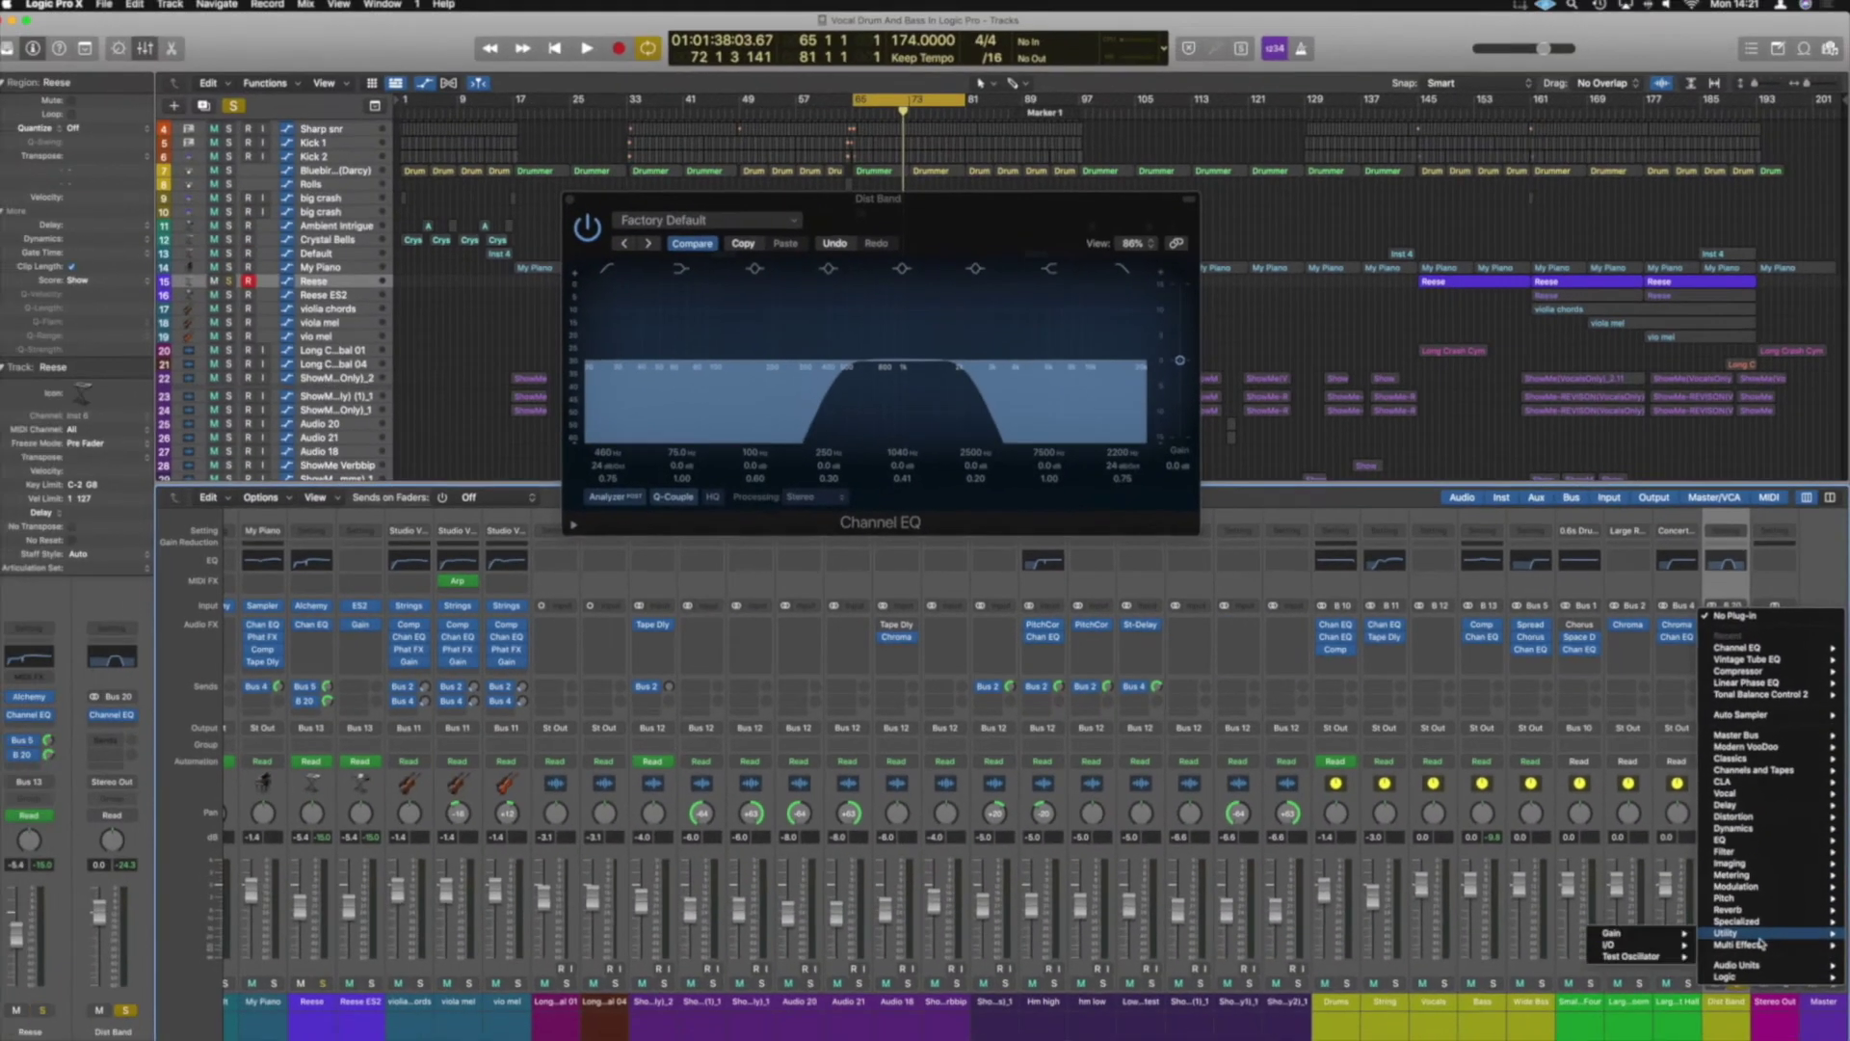
{"action": "mouse_move", "coordinate": [1761, 944]}
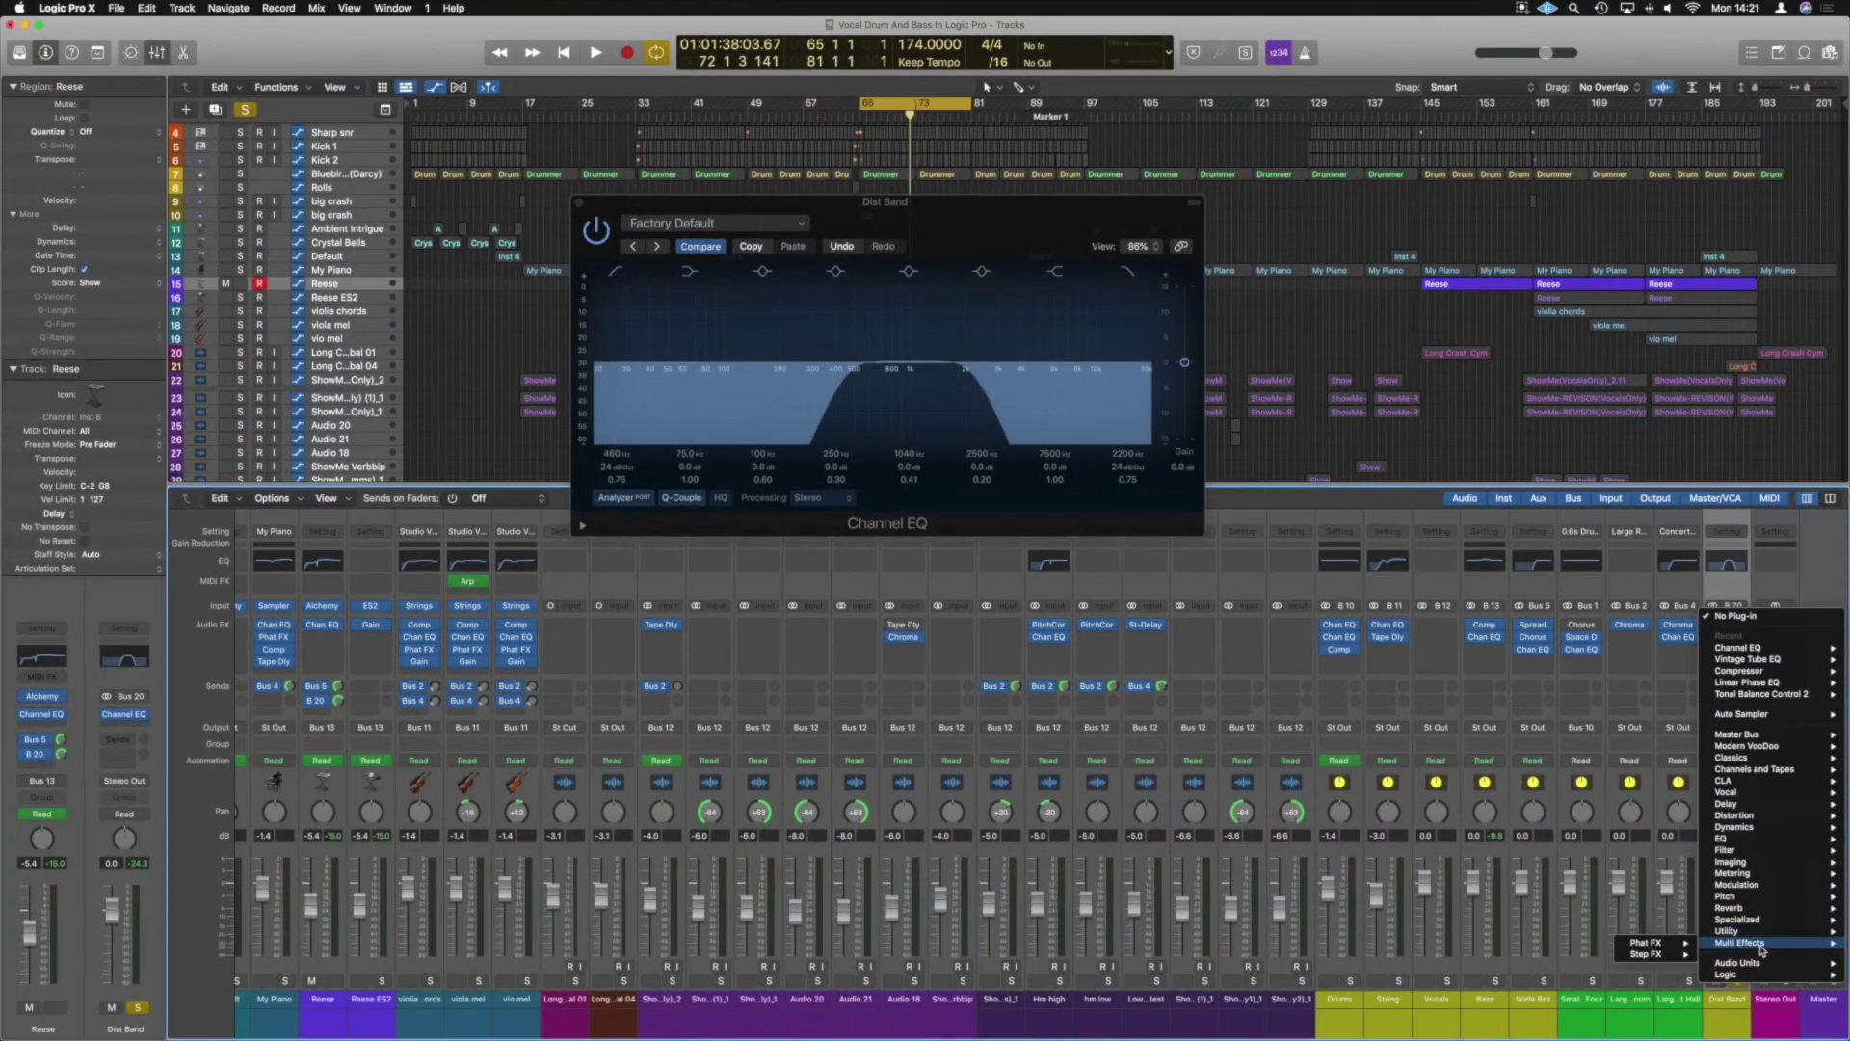
{"action": "mouse_move", "coordinate": [1683, 944]}
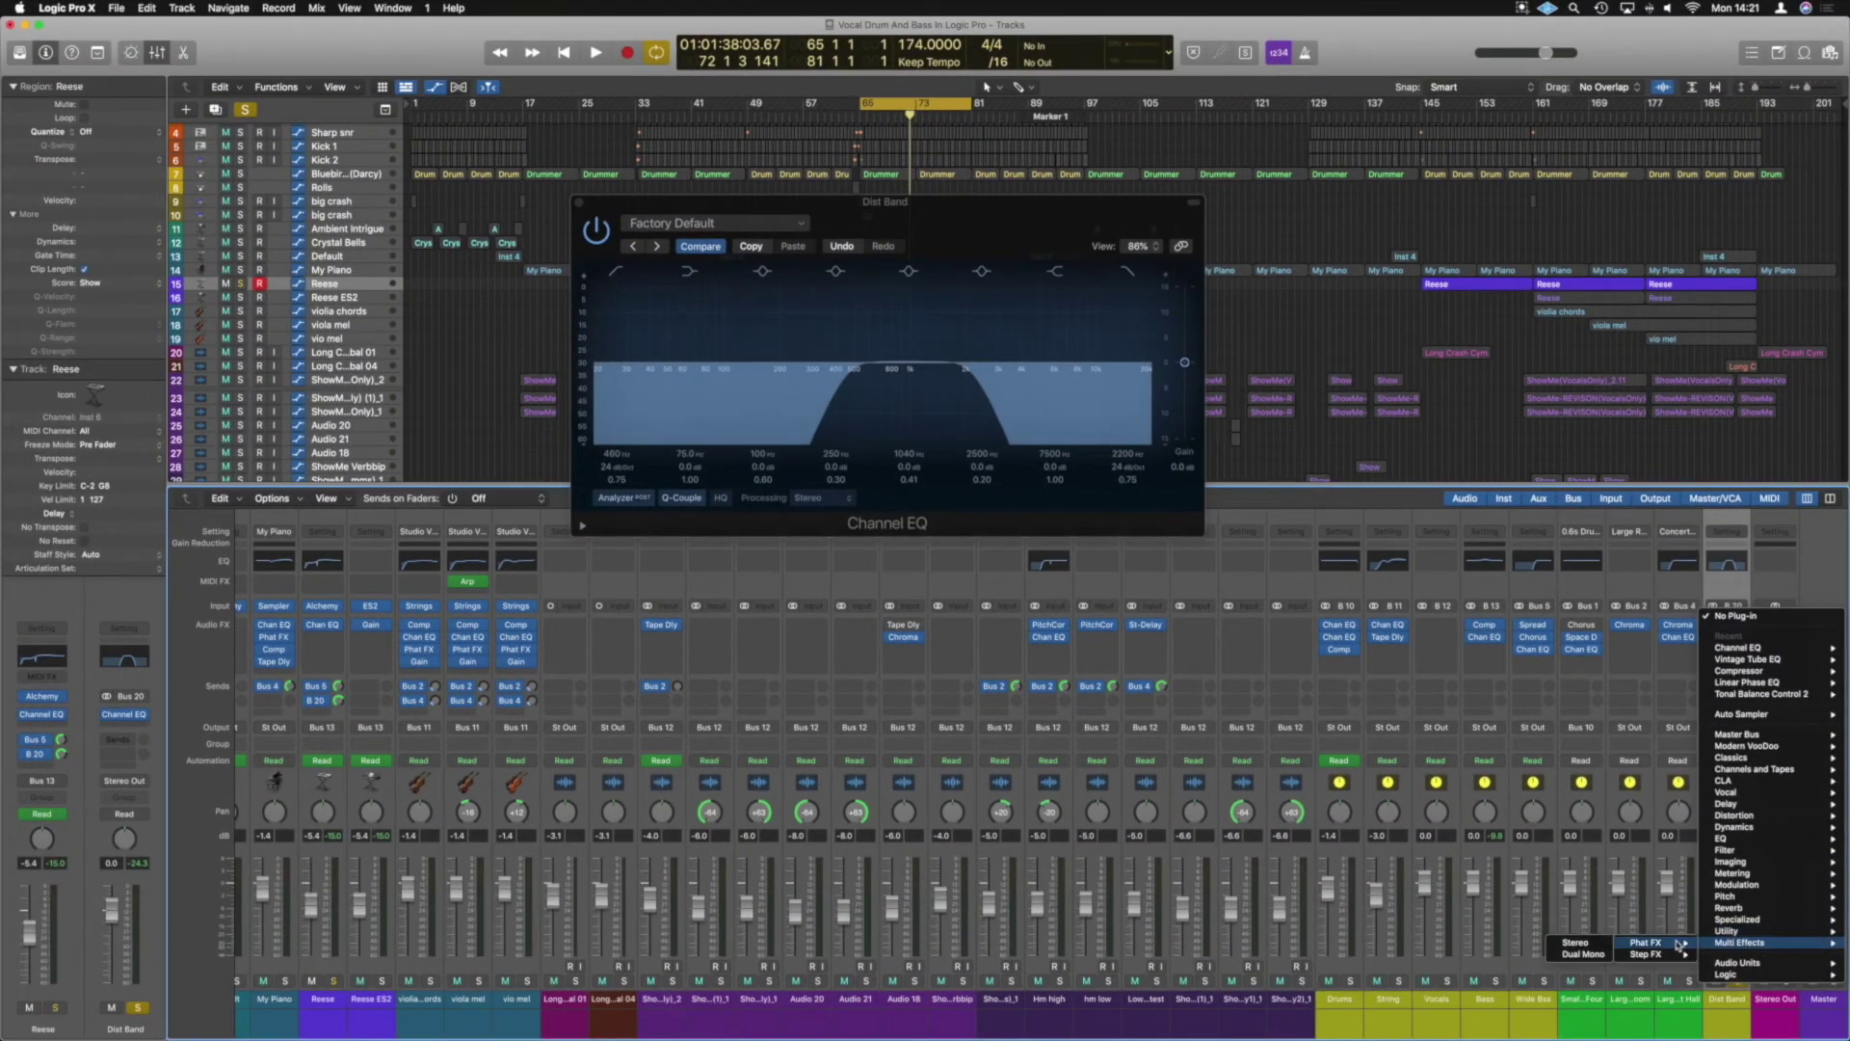
{"action": "left_click", "coordinate": [1576, 942]}
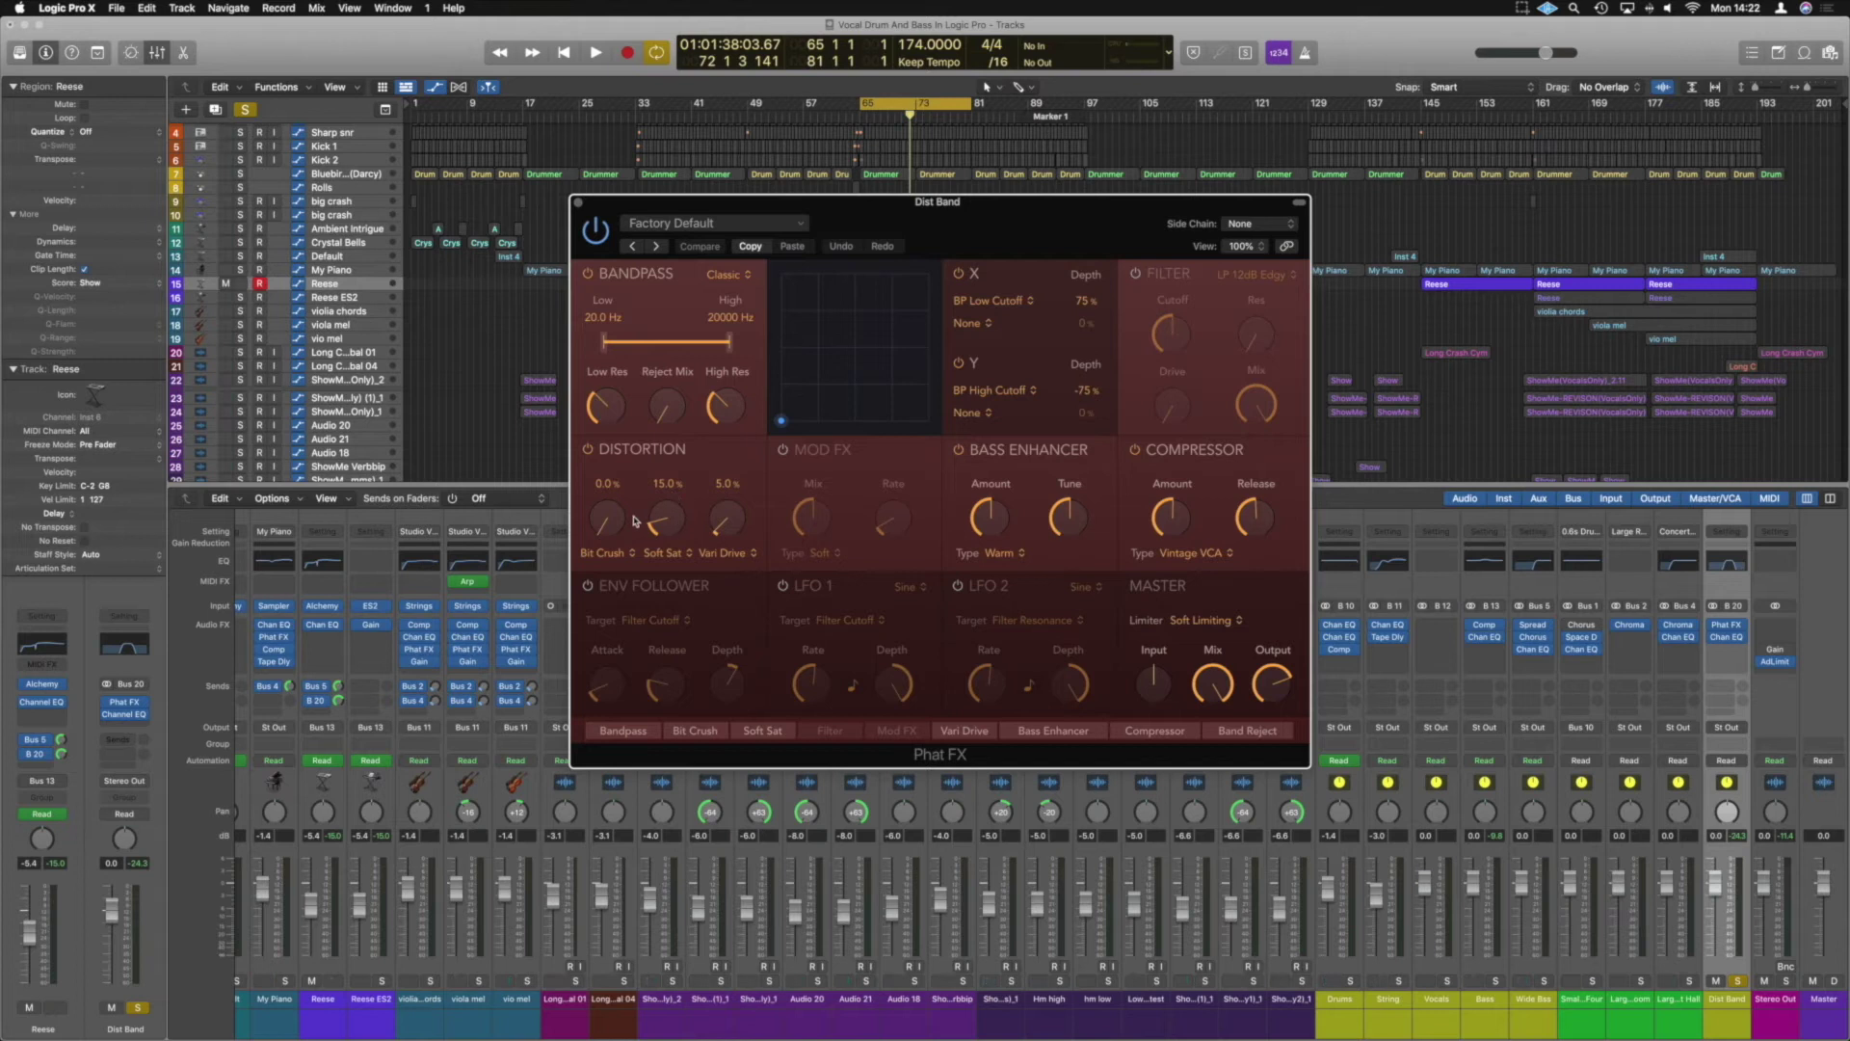
Step: Replace Phat FX's Bit Crush distortion with Dirt at 76.8%, and set Soft Sat to 3.0% and Vari Drive to 0.0% during playback
{"action": "left_click", "coordinate": [604, 554]}
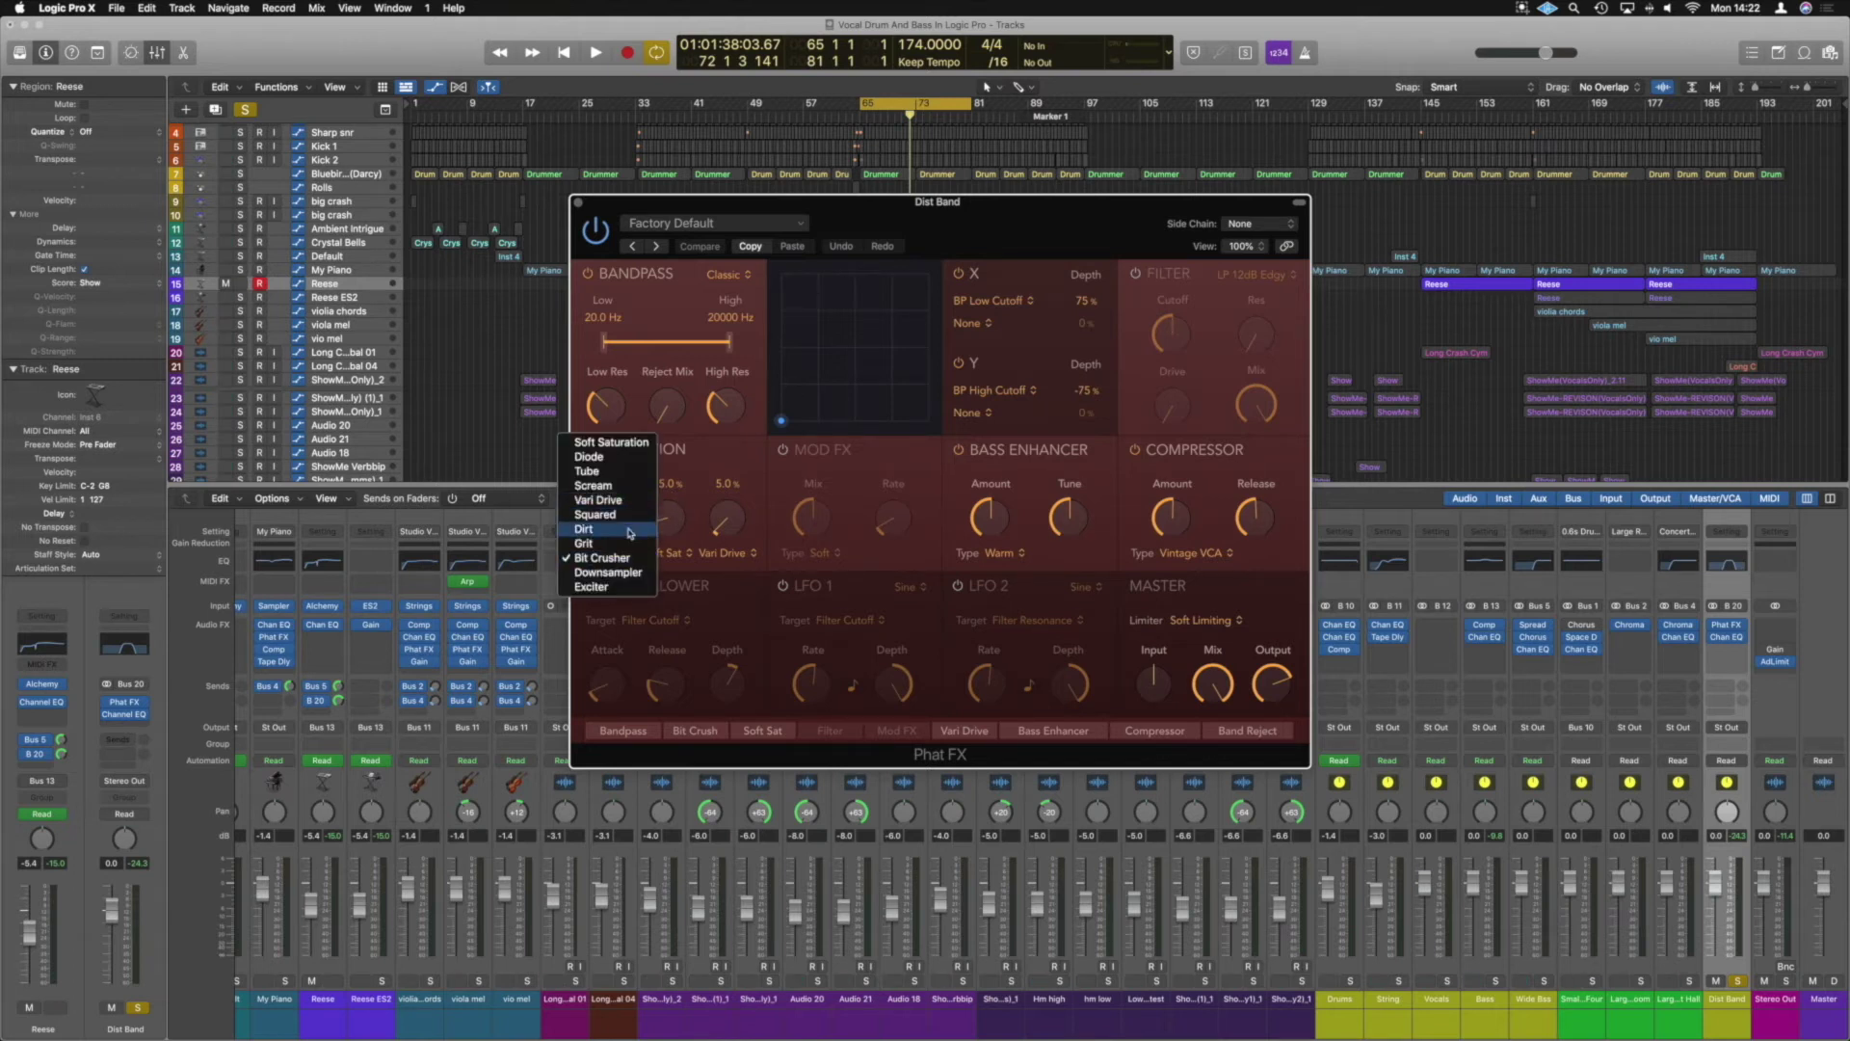
{"action": "left_click", "coordinate": [630, 533]}
{"action": "key", "text": "space"}
{"action": "left_click_drag", "start_coordinate": [670, 536], "coordinate": [737, 532]}
{"action": "left_click_drag", "start_coordinate": [610, 535], "coordinate": [609, 413]}
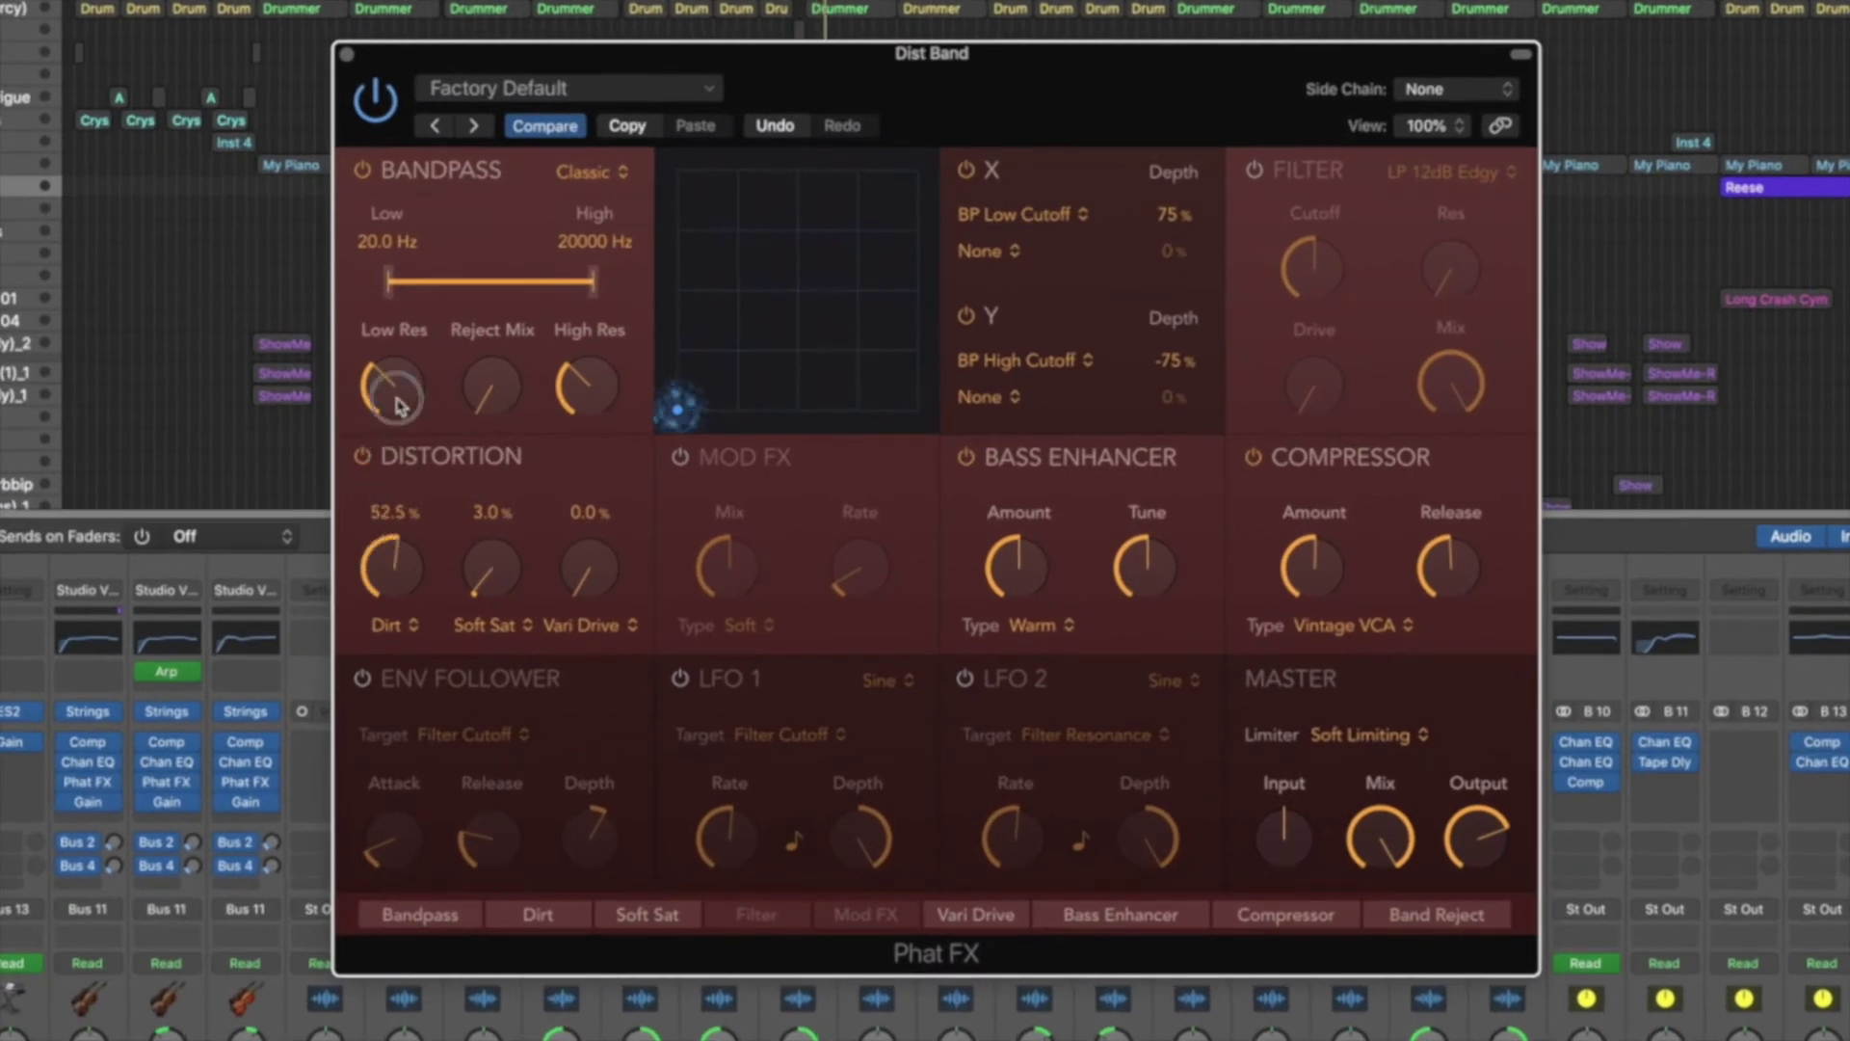
{"action": "left_click_drag", "start_coordinate": [395, 405], "coordinate": [408, 337]}
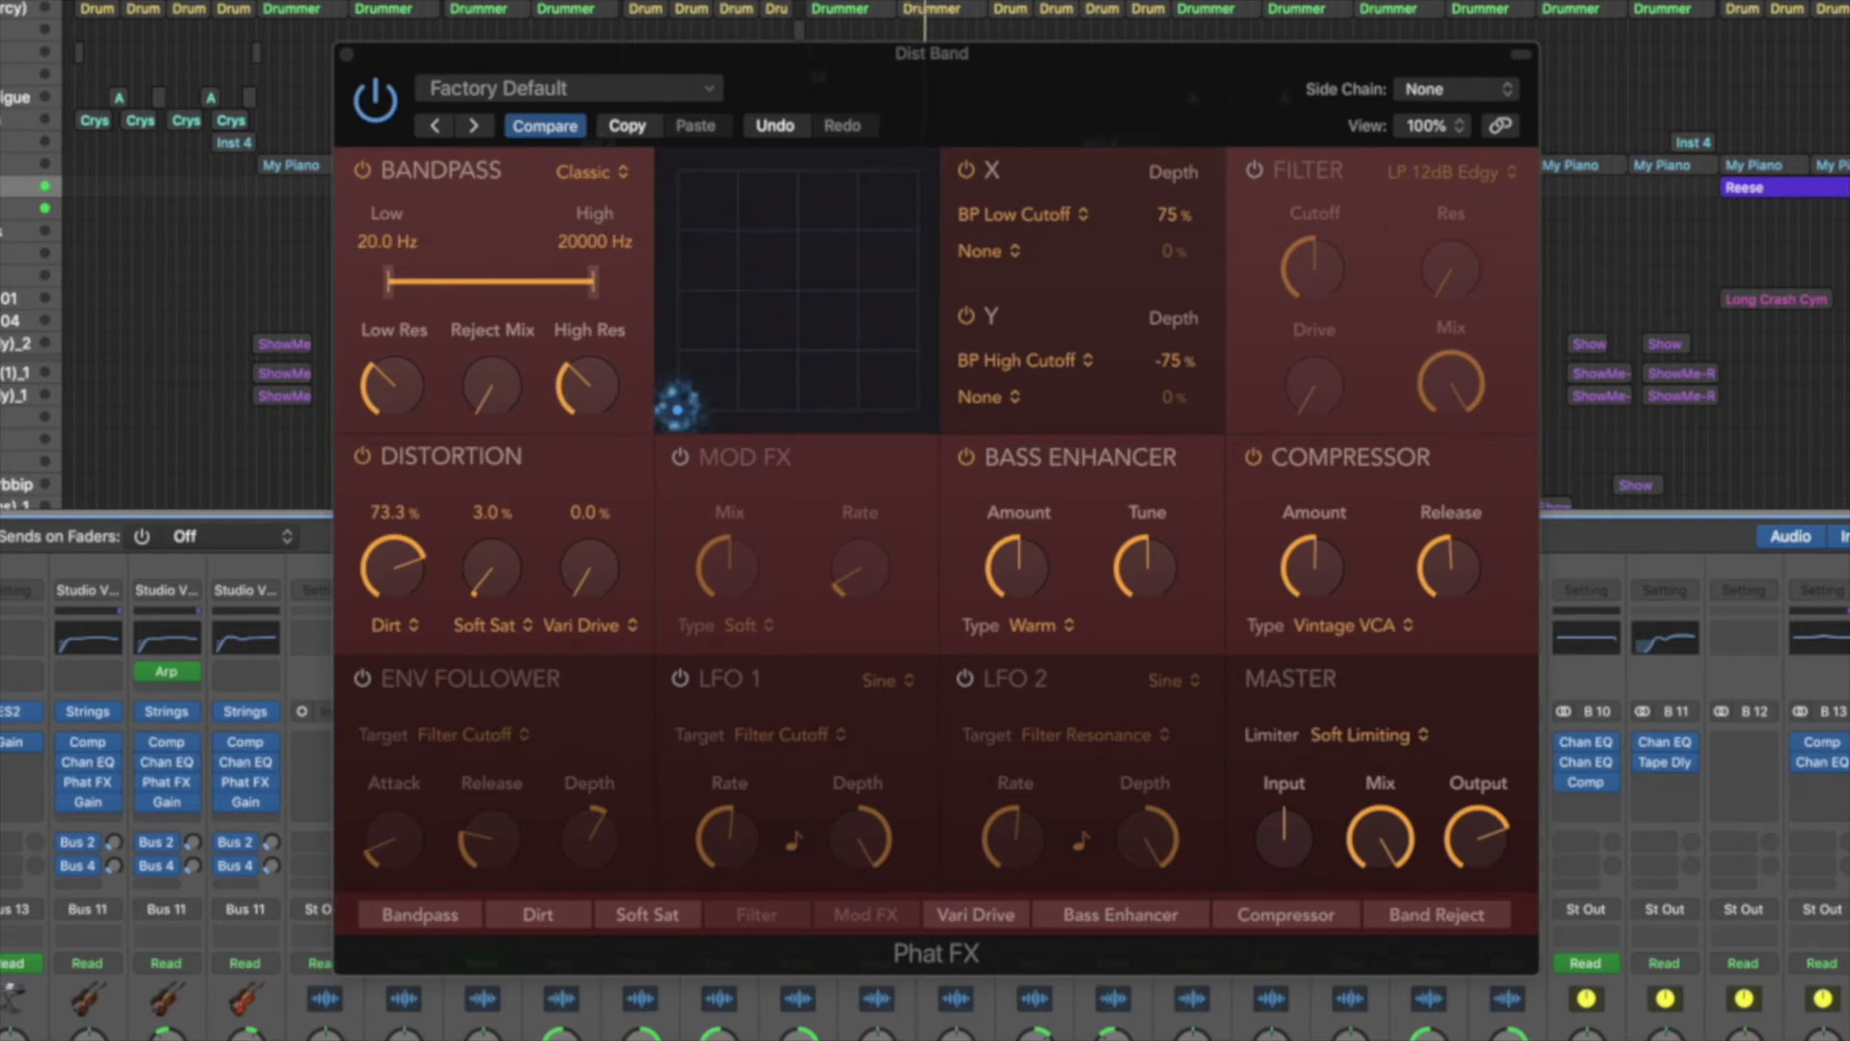
{"action": "mouse_move", "coordinate": [417, 590]}
{"action": "left_mouse_down"}
{"action": "mouse_move", "coordinate": [422, 611]}
{"action": "mouse_move", "coordinate": [427, 557]}
{"action": "left_mouse_up"}
Step: Raise the Vari Drive distortion to 31.2% and shift the Phat FX window slightly aside
{"action": "mouse_move", "coordinate": [1291, 857]}
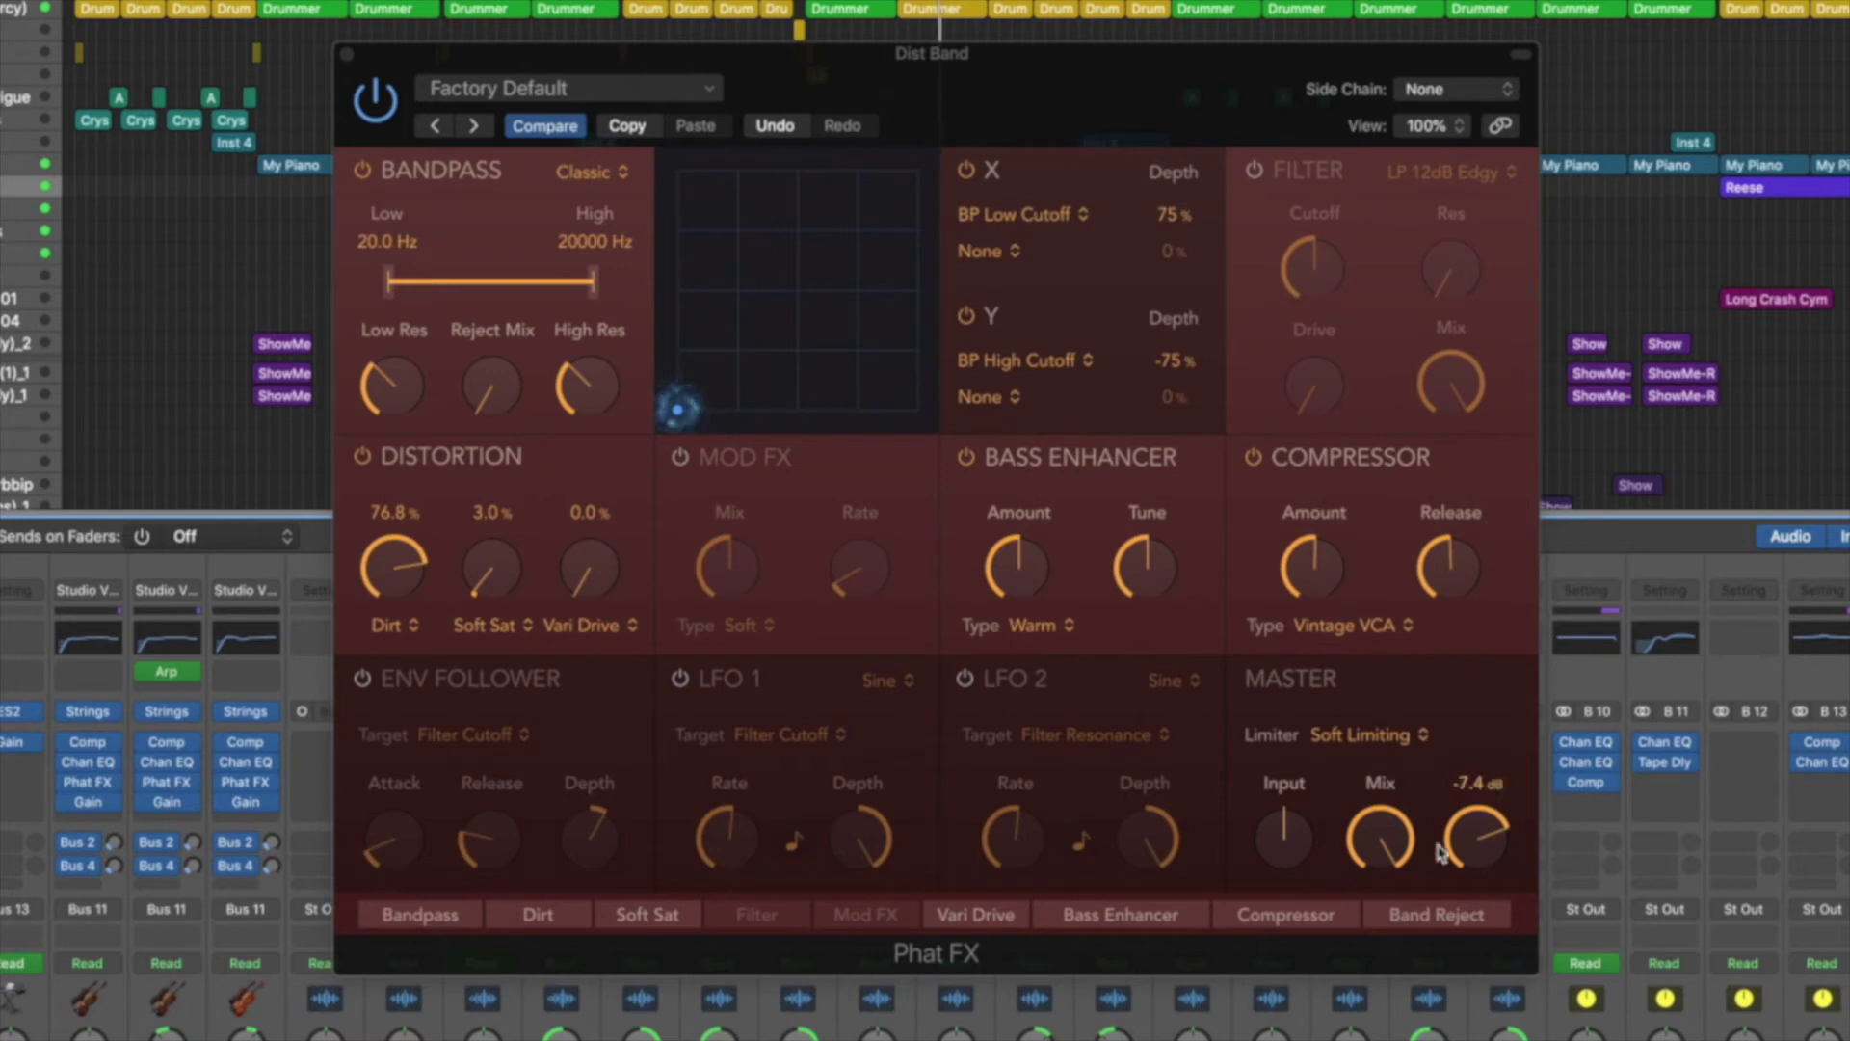
{"action": "left_click_drag", "start_coordinate": [598, 587], "coordinate": [607, 475]}
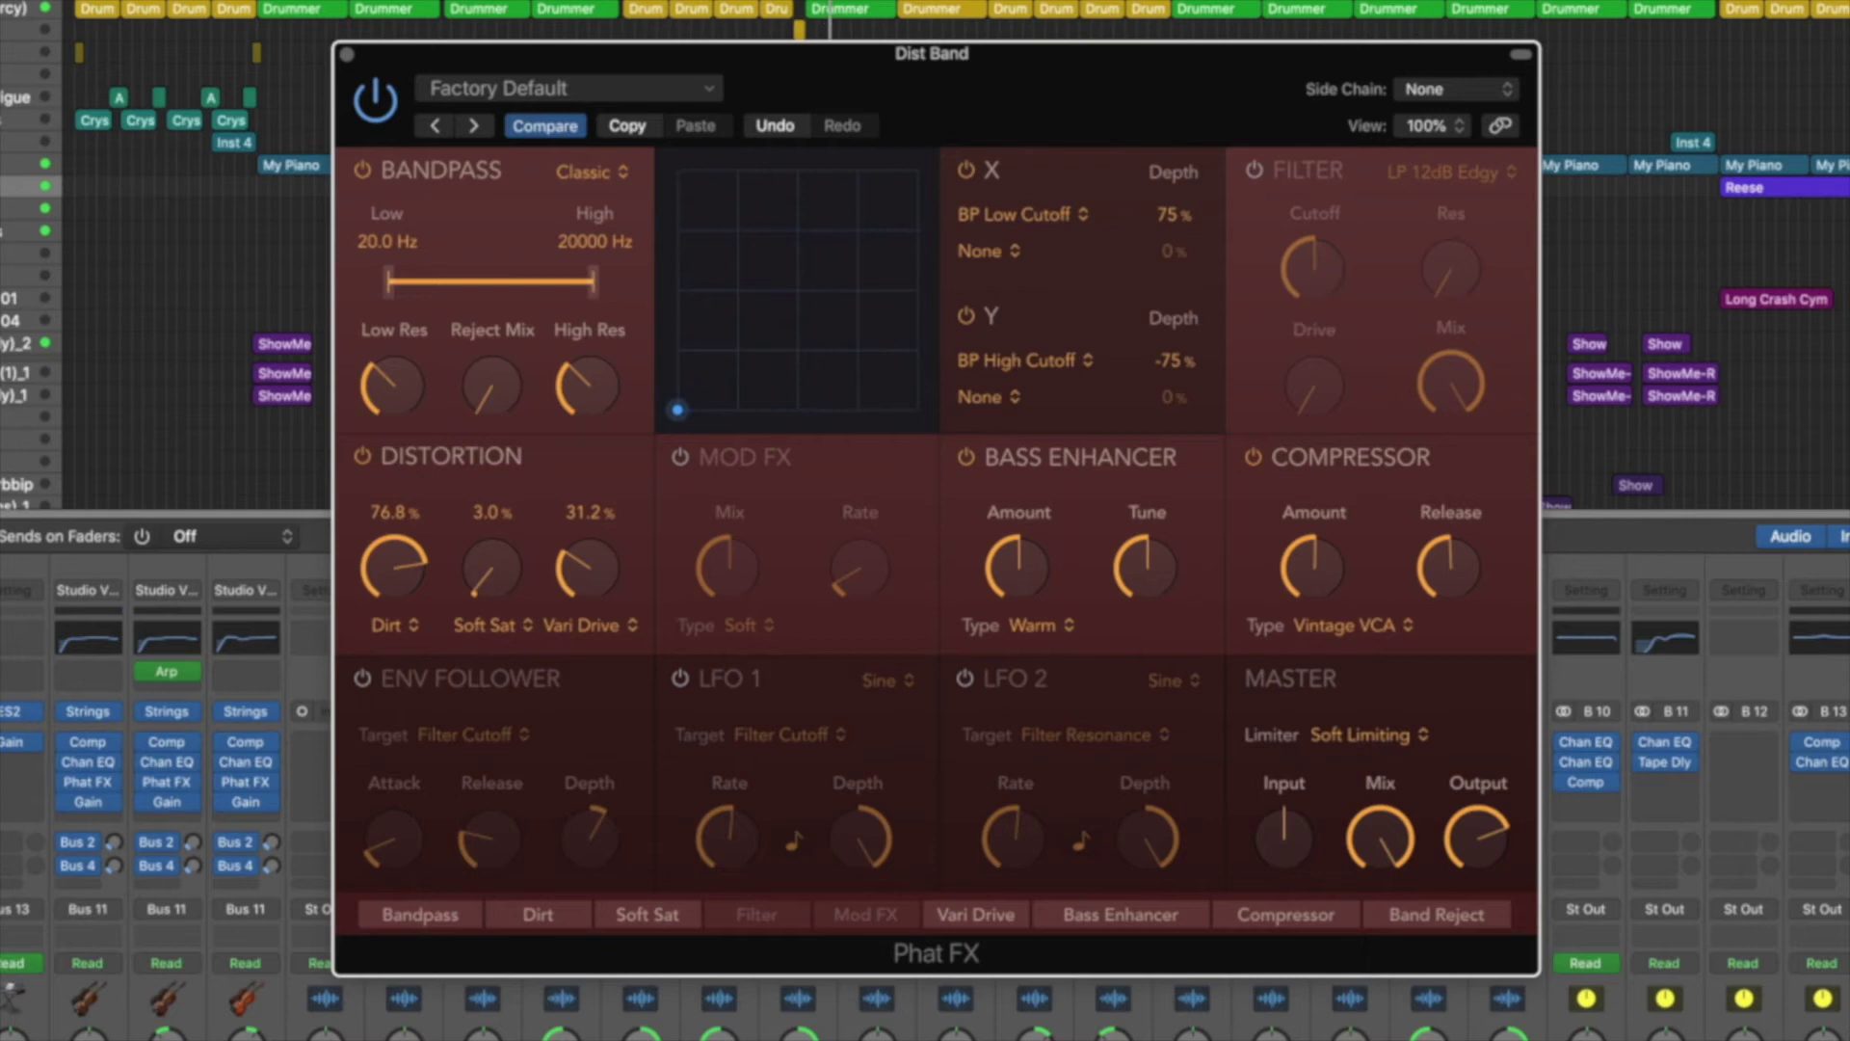
{"action": "left_click_drag", "start_coordinate": [910, 48], "coordinate": [962, 51]}
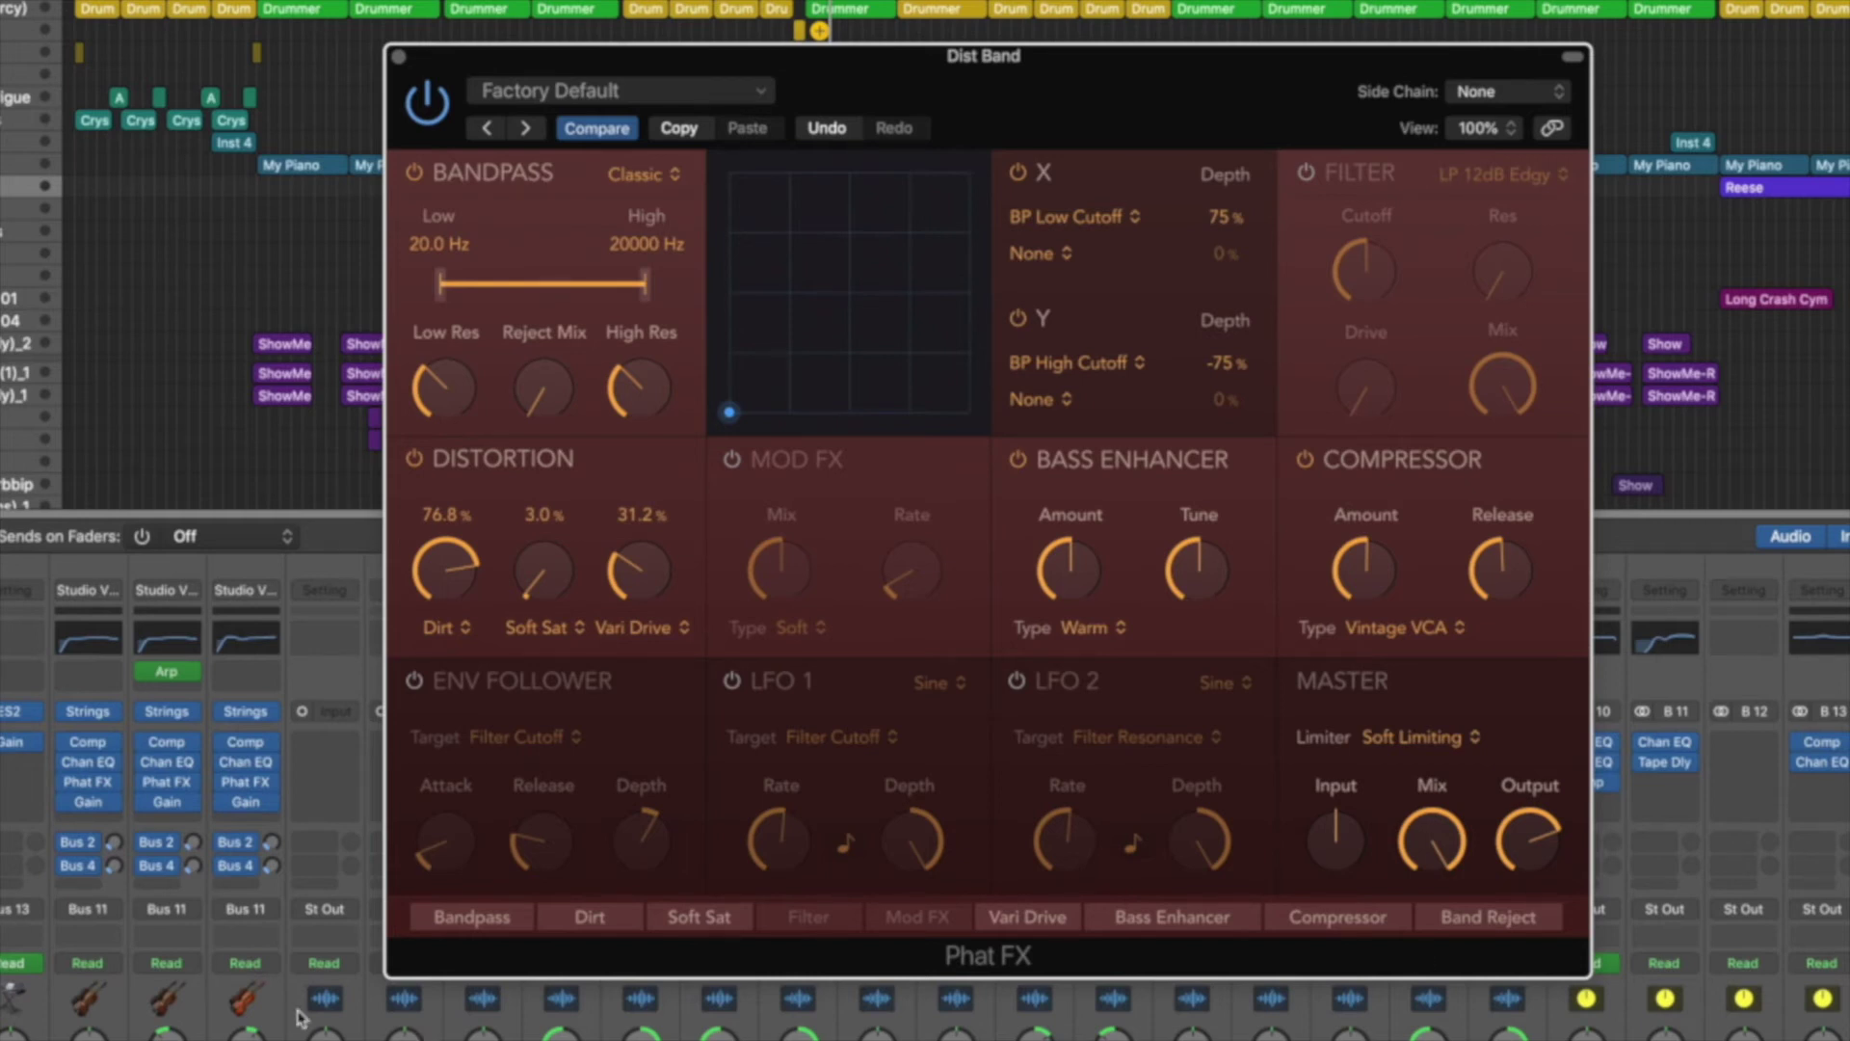
Step: Lower the Dirt distortion amount slightly in the Dist Band Phat FX during playback
{"action": "key", "text": "space"}
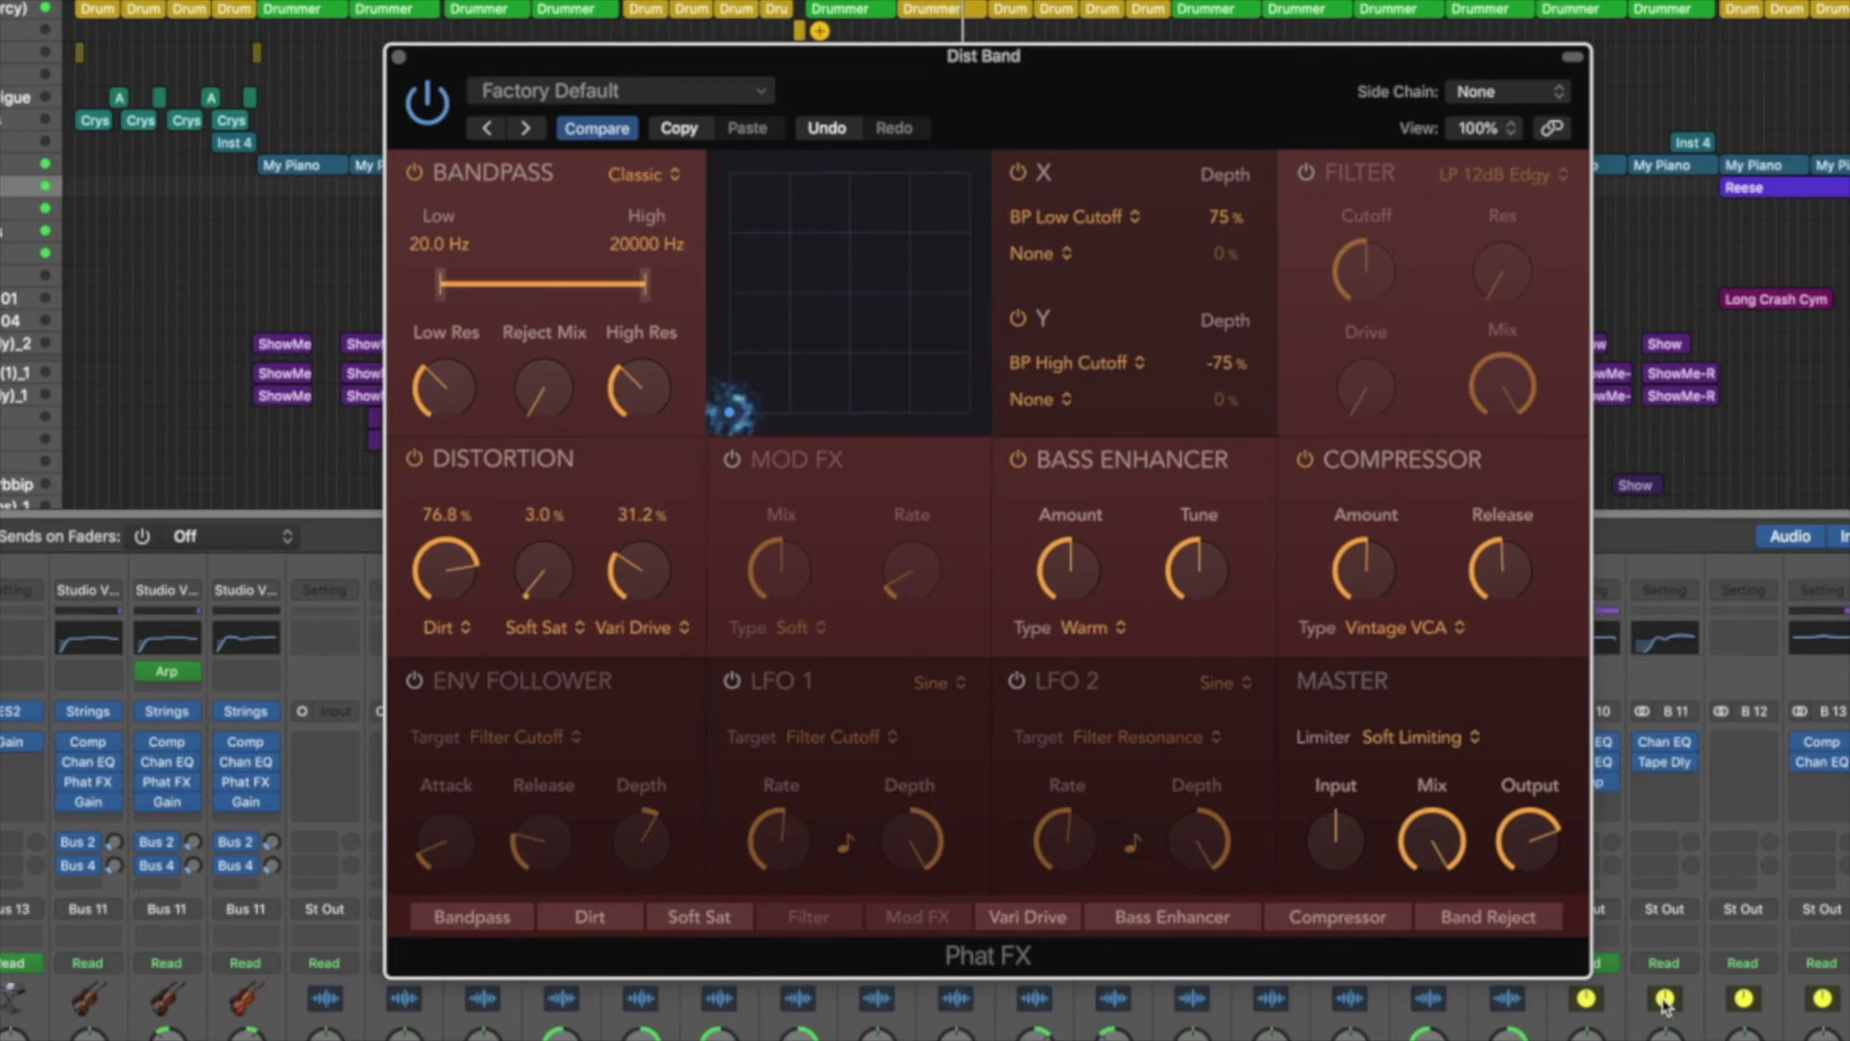
{"action": "left_click_drag", "start_coordinate": [449, 568], "coordinate": [449, 597]}
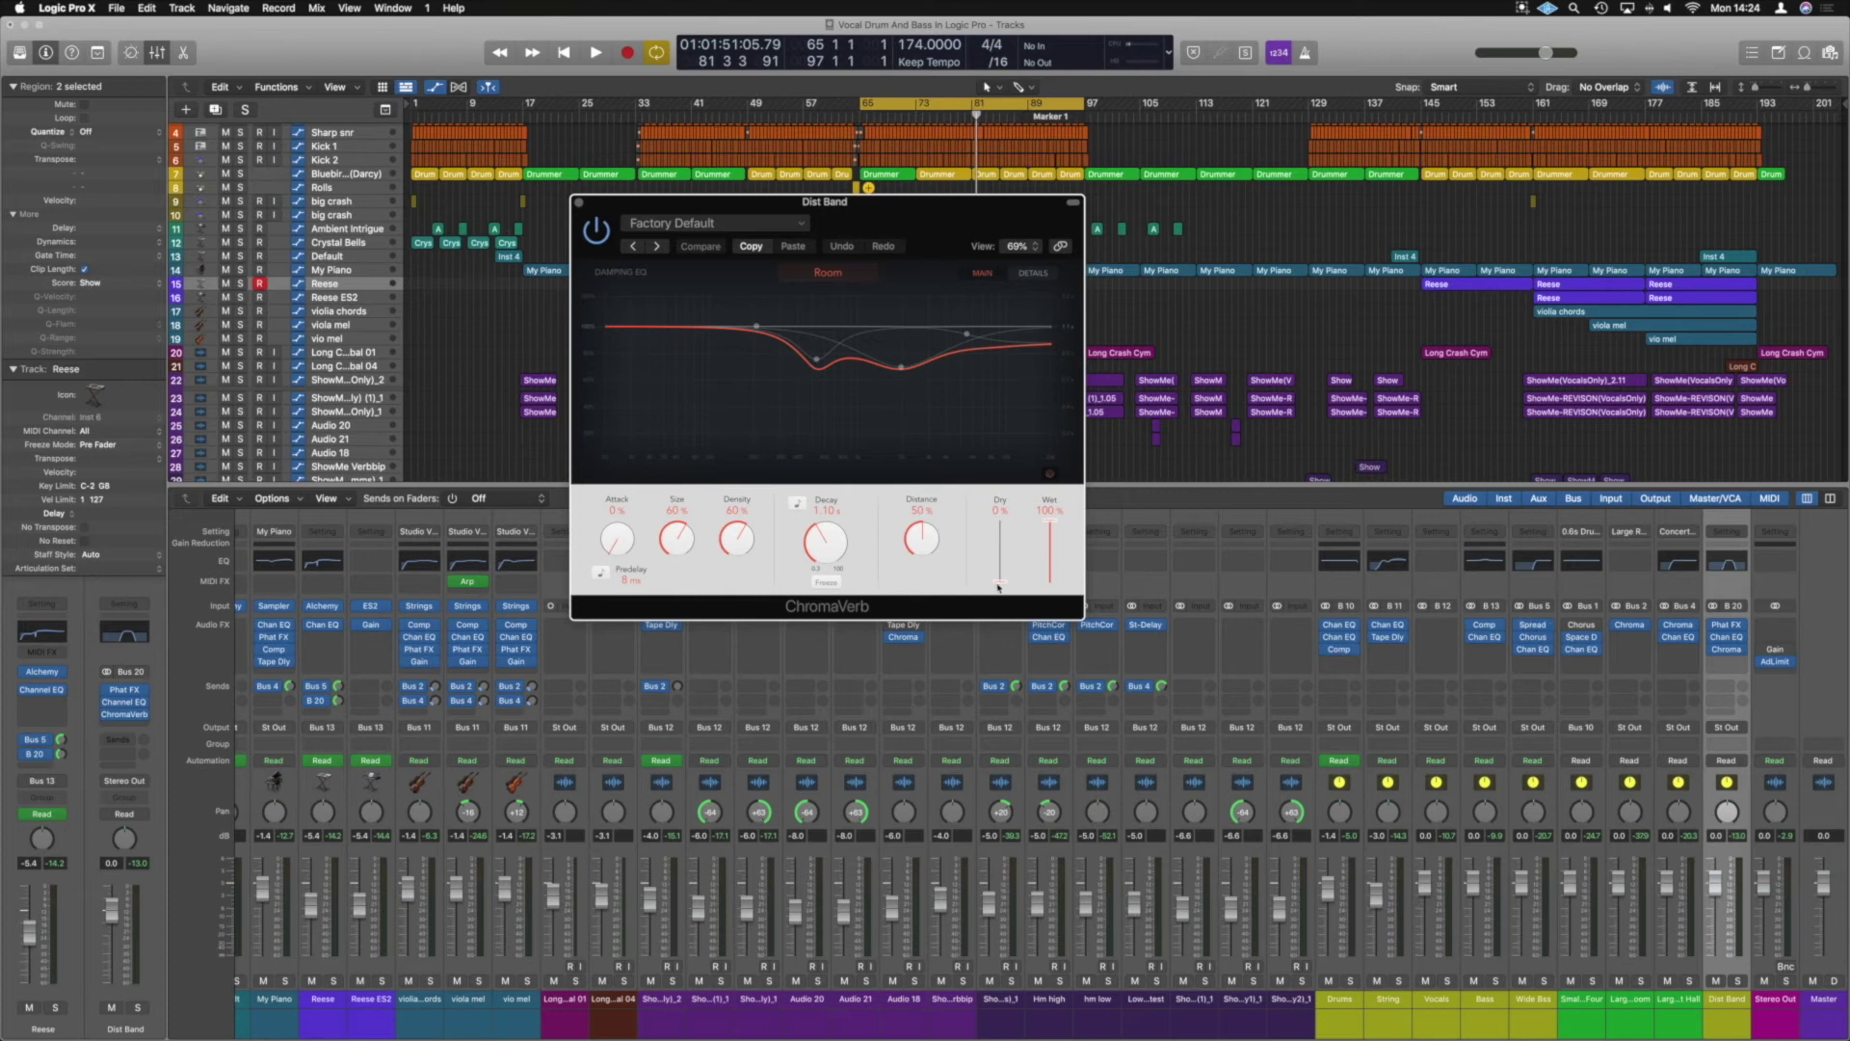
Step: Set Dist Band's ChromaVerb to 100% dry and 54% wet, and load the Dense Studio room preset
{"action": "left_click_drag", "start_coordinate": [1002, 586], "coordinate": [1000, 488]}
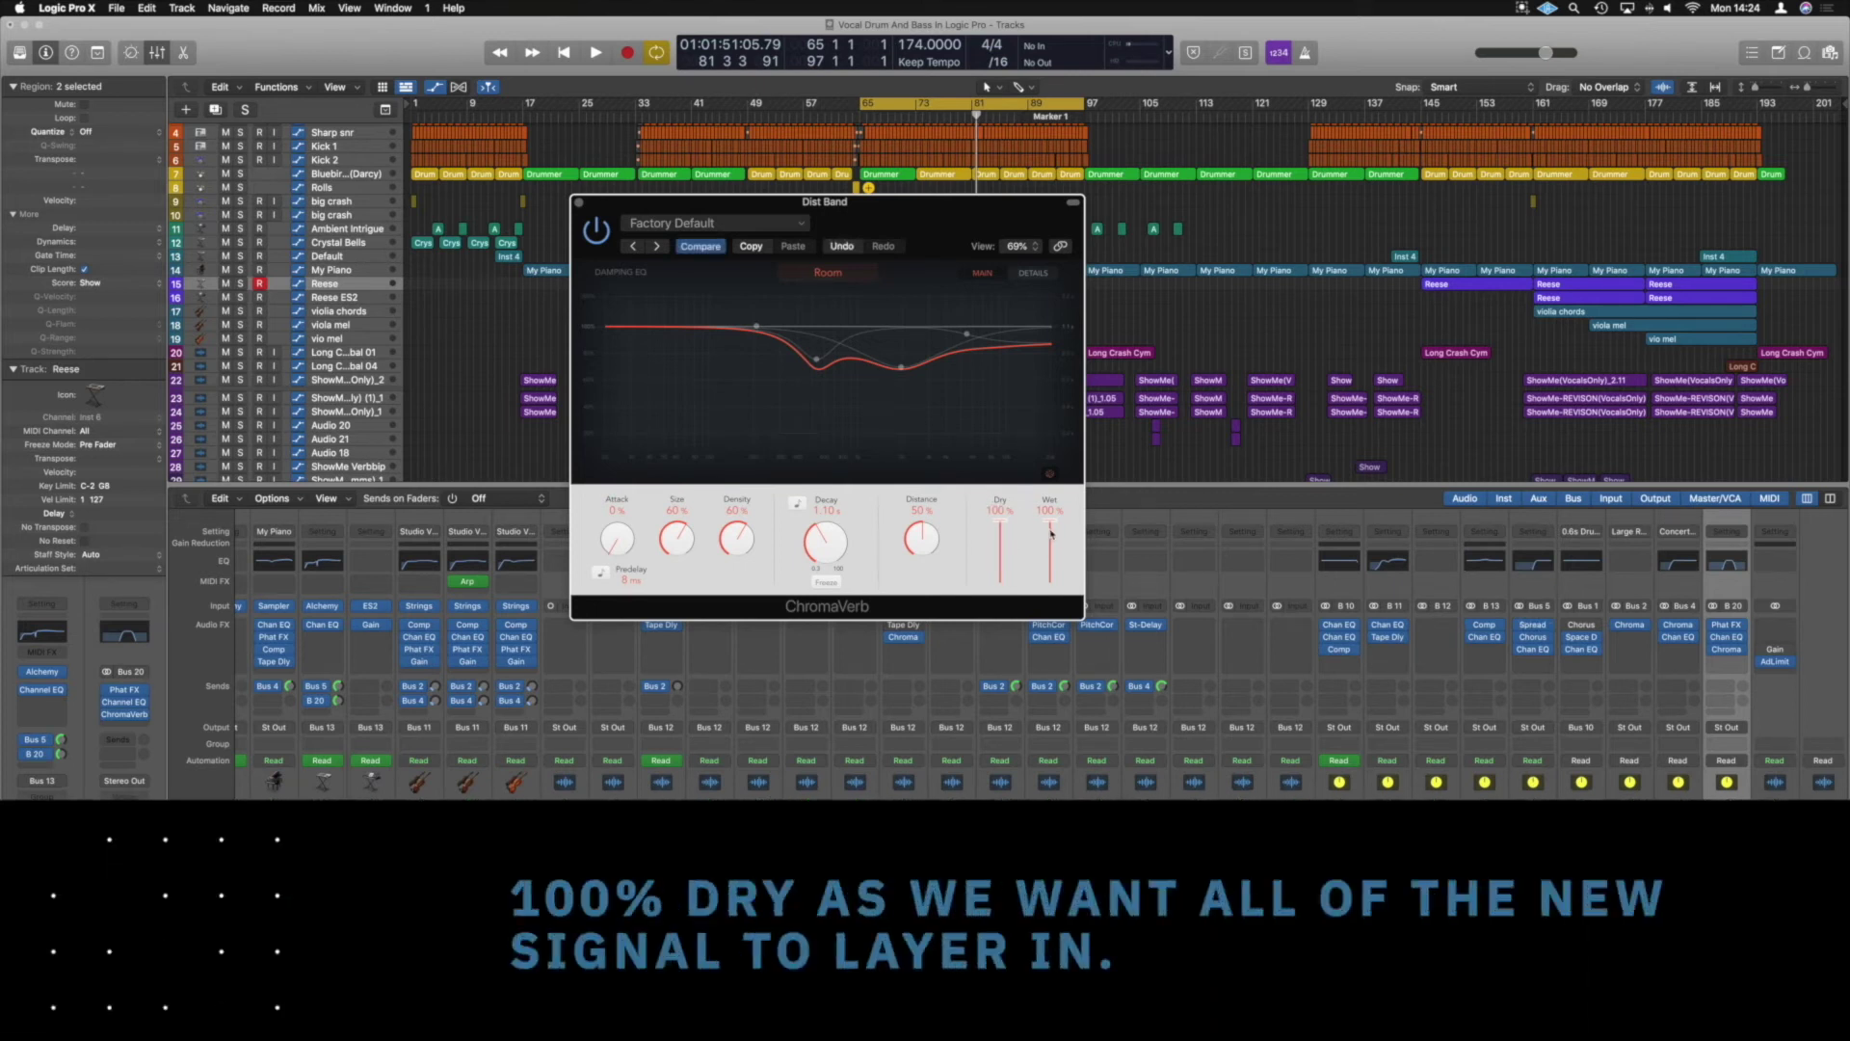
{"action": "left_click_drag", "start_coordinate": [1050, 533], "coordinate": [1050, 548]}
{"action": "left_click", "coordinate": [751, 231]}
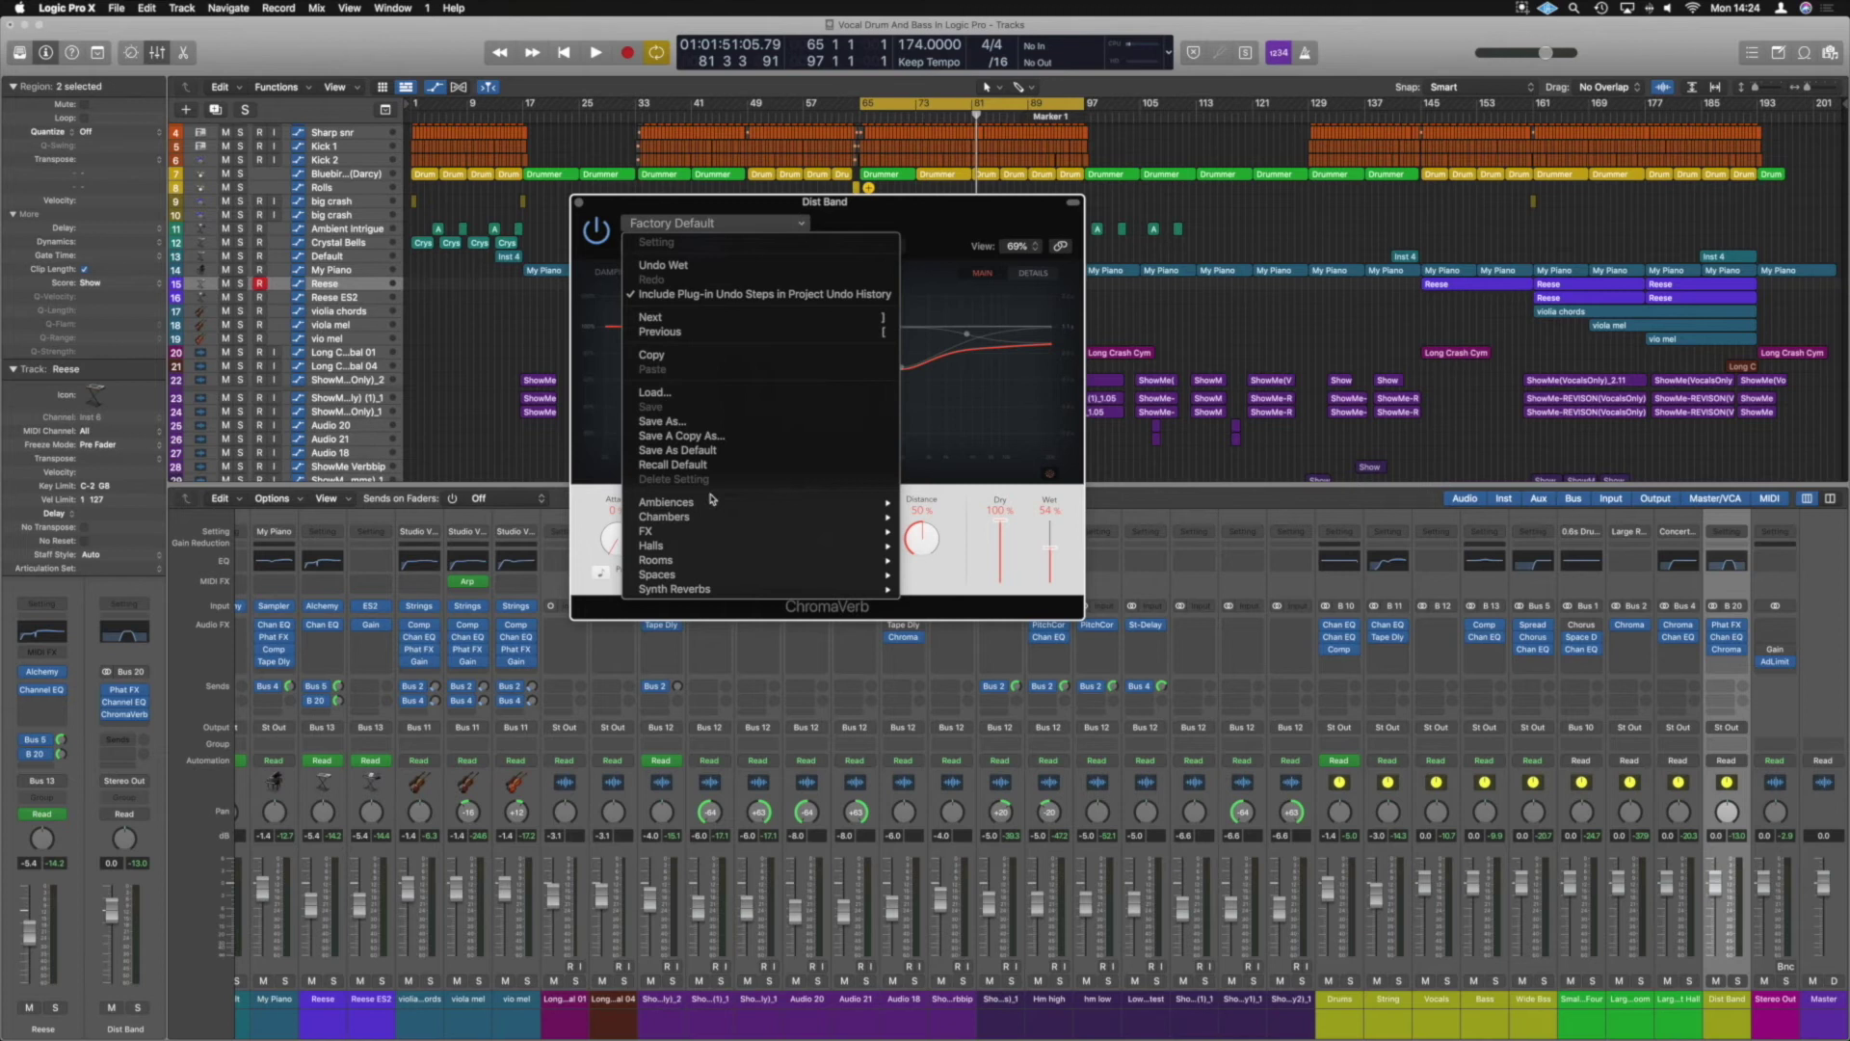
{"action": "mouse_move", "coordinate": [706, 550]}
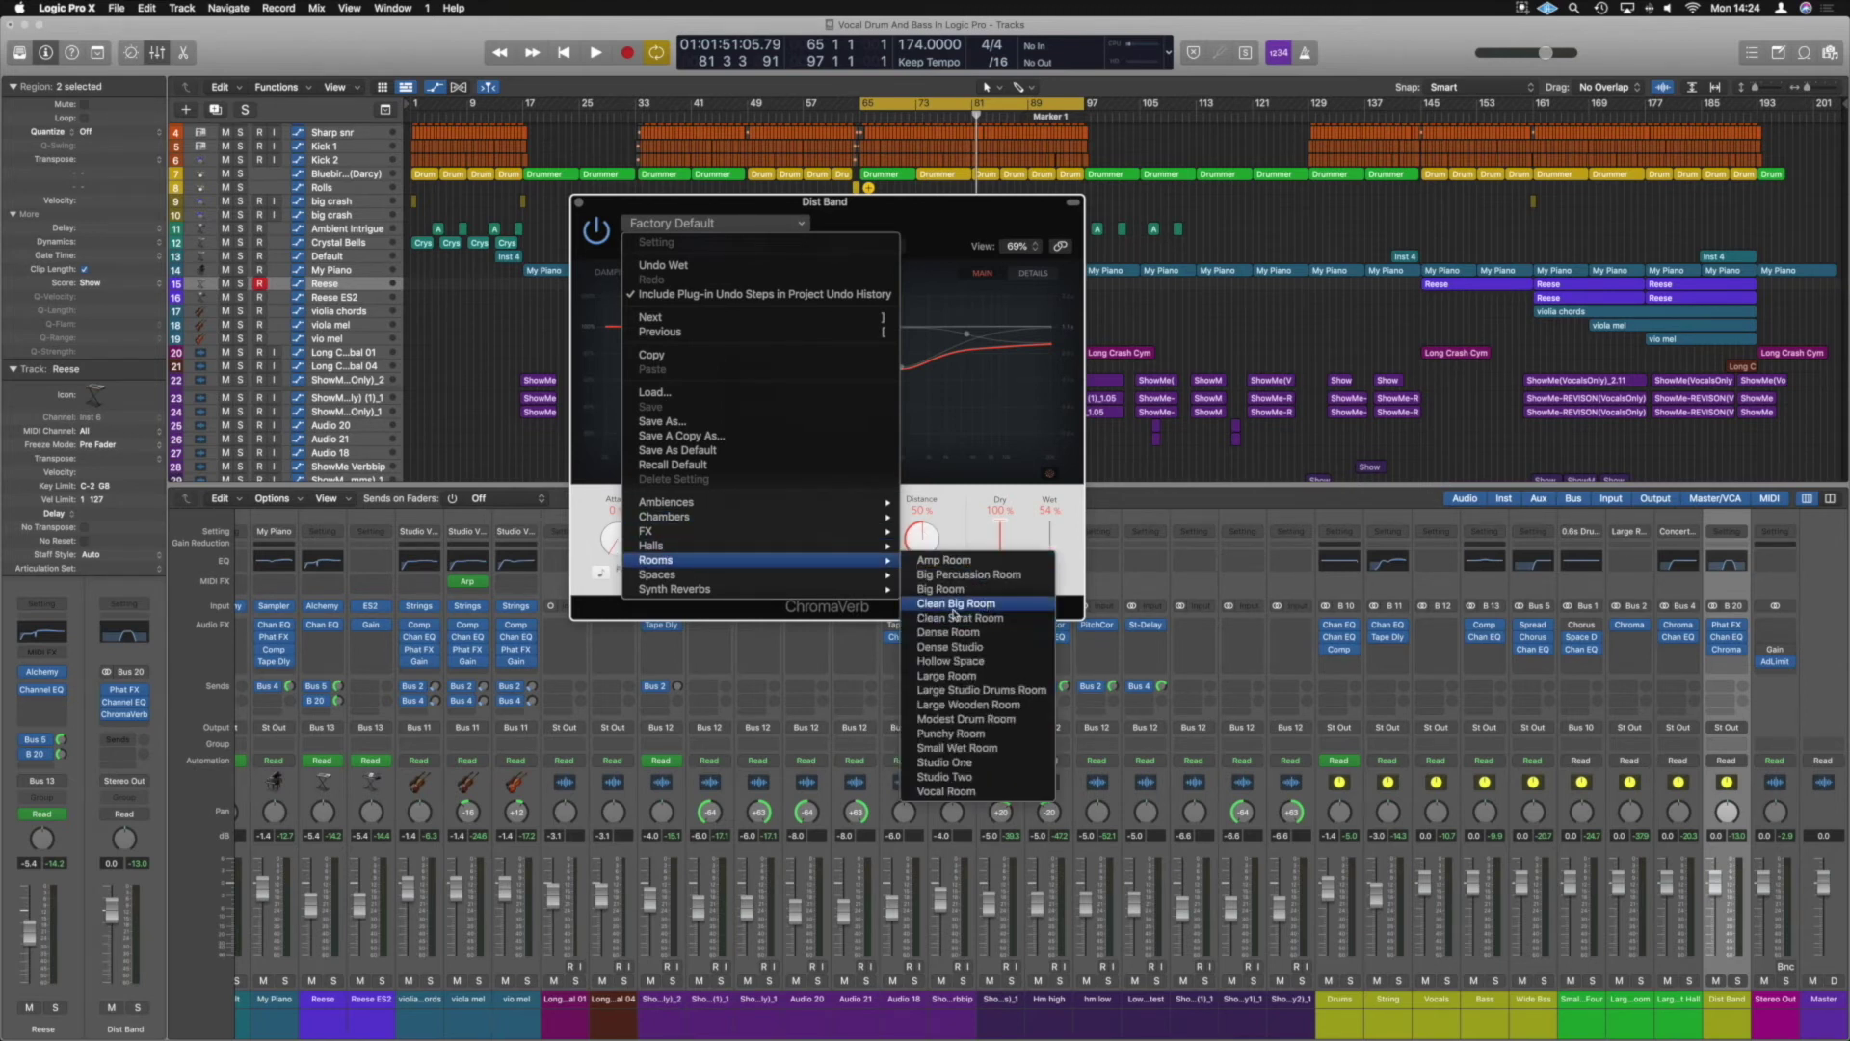
{"action": "left_click", "coordinate": [993, 647]}
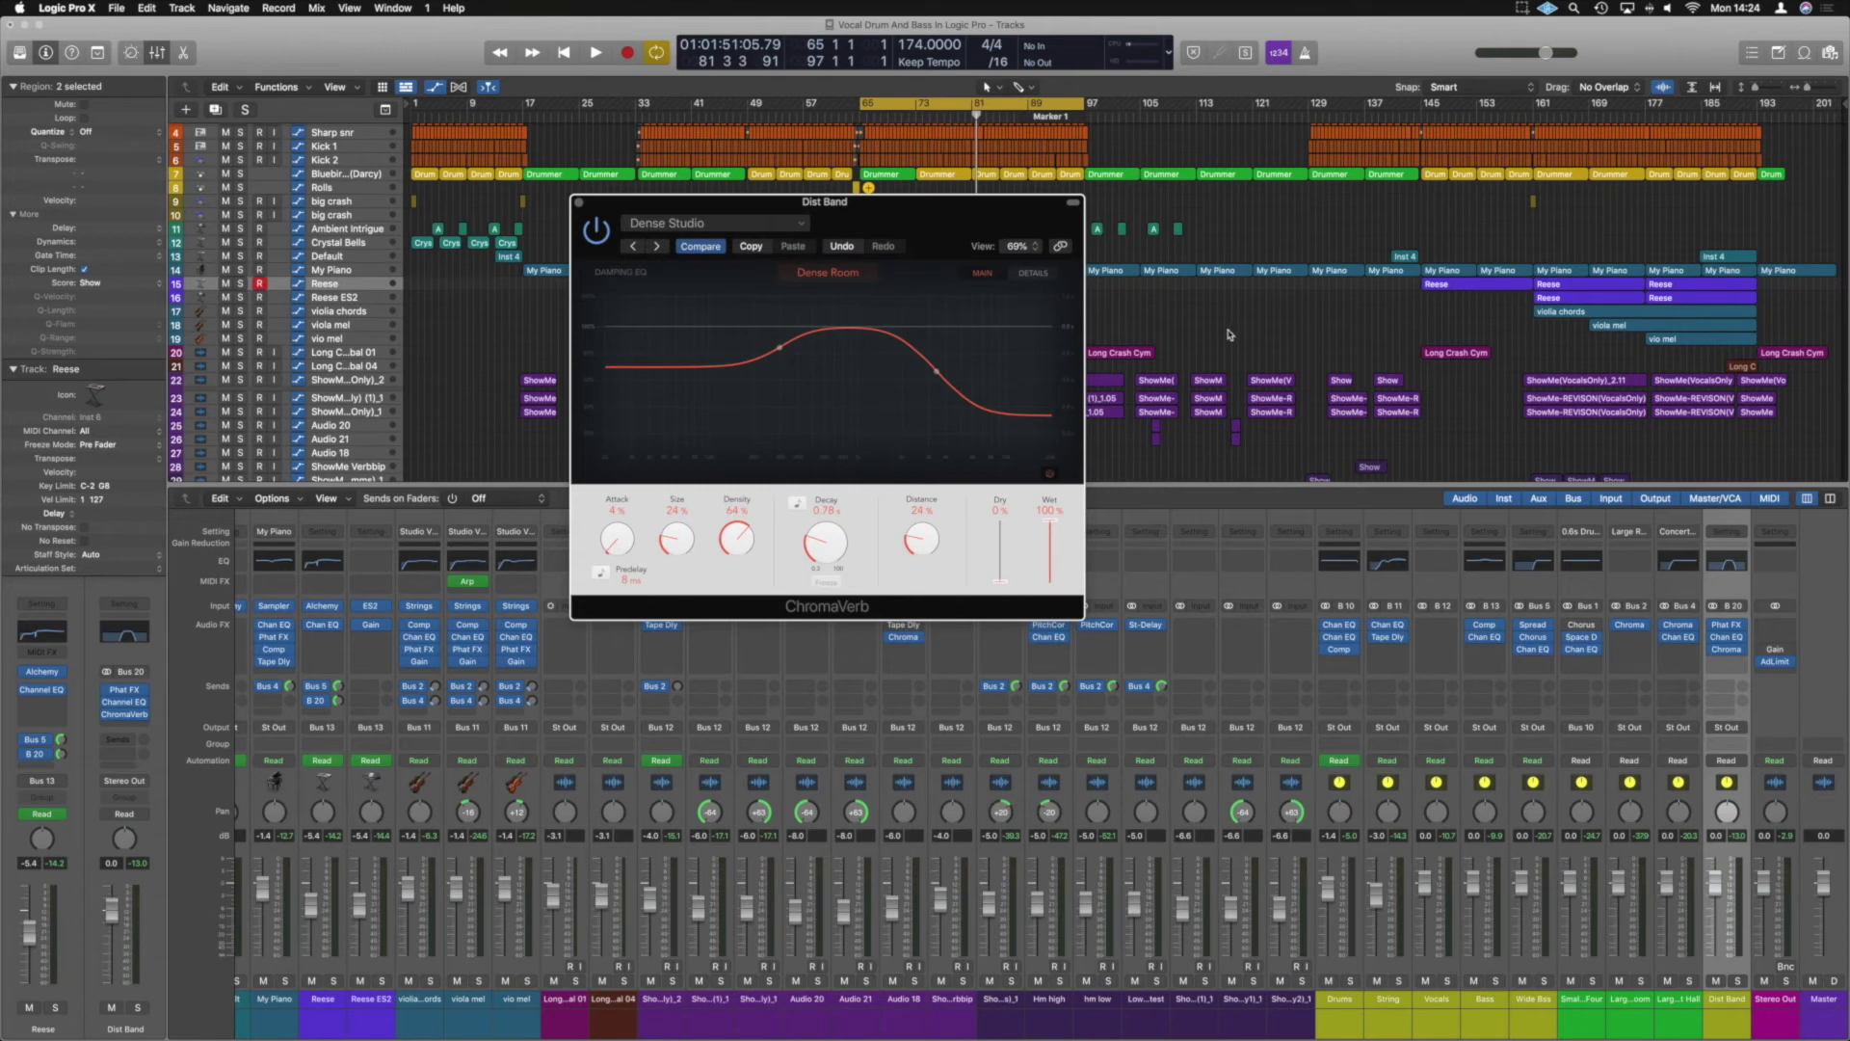
Step: Set the Dense Studio reverb to 100% dry and 50% wet during playback, and close ChromaVerb
{"action": "key", "text": "space"}
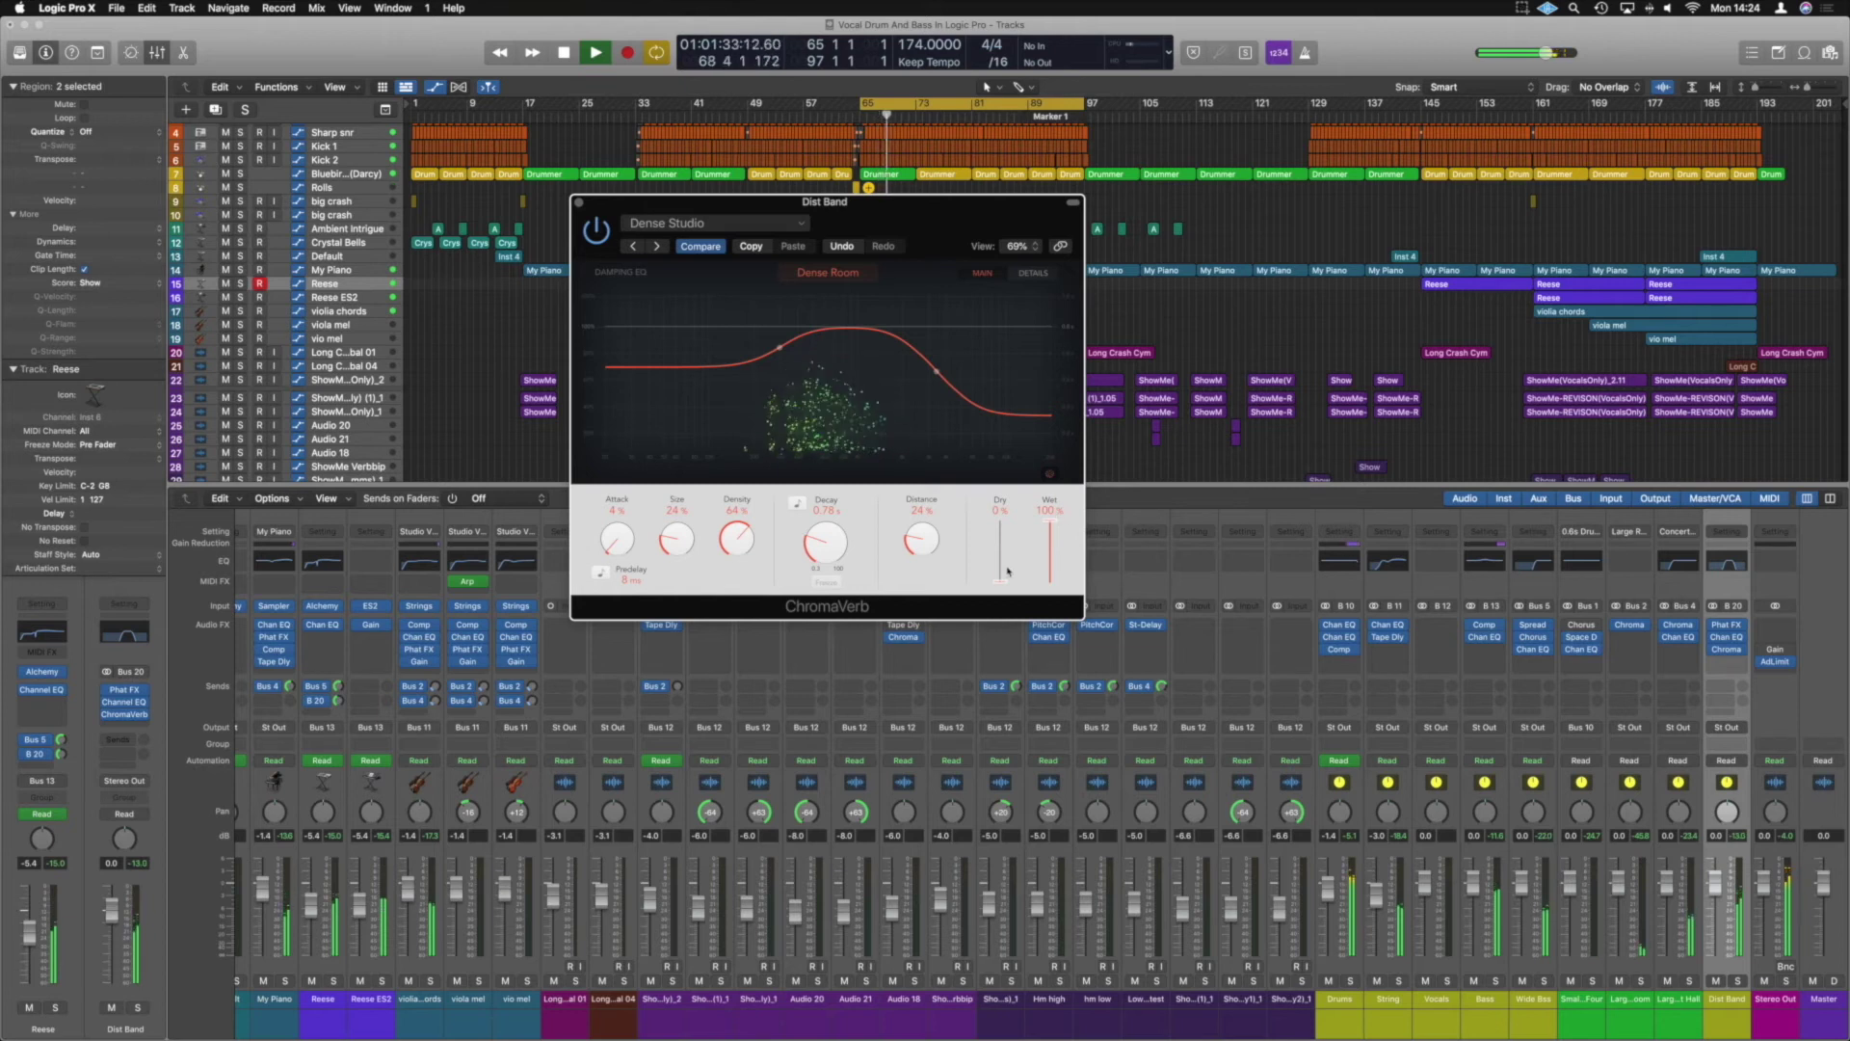
{"action": "left_click_drag", "start_coordinate": [1000, 581], "coordinate": [1053, 554]}
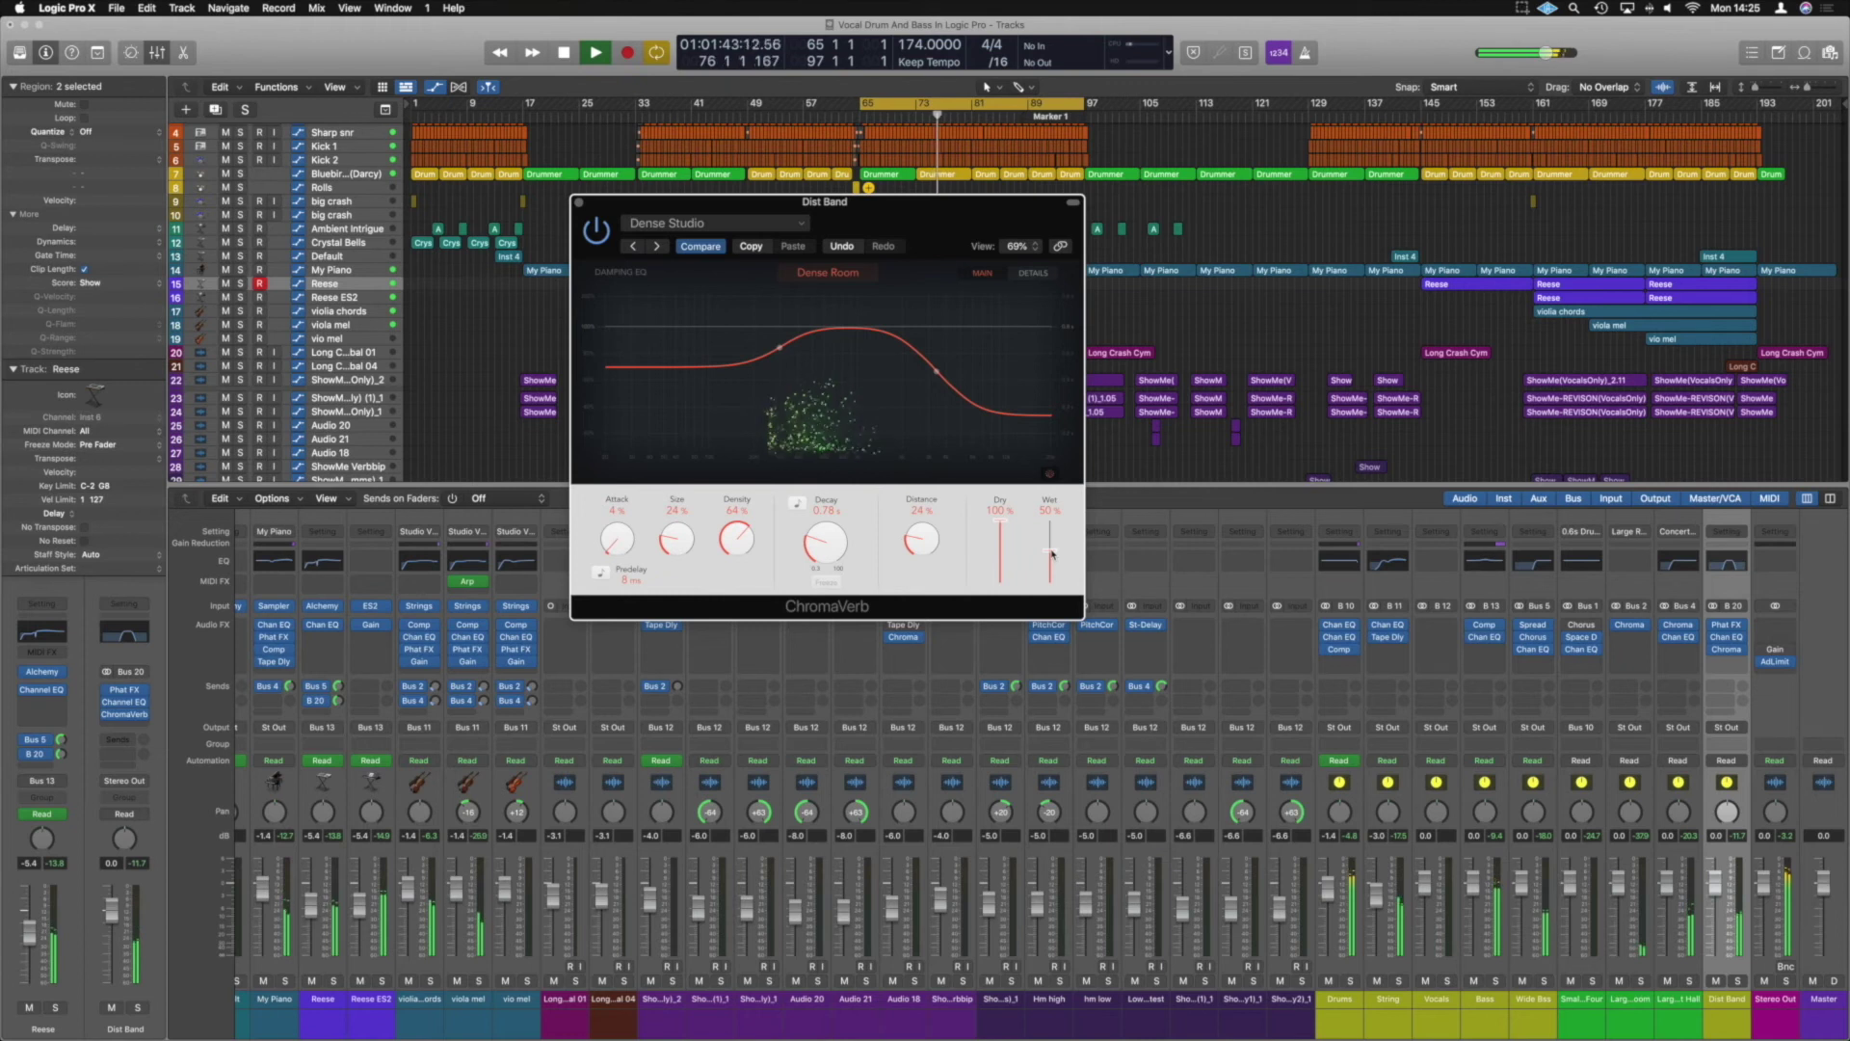
{"action": "left_click", "coordinate": [579, 205]}
{"action": "key", "text": "space"}
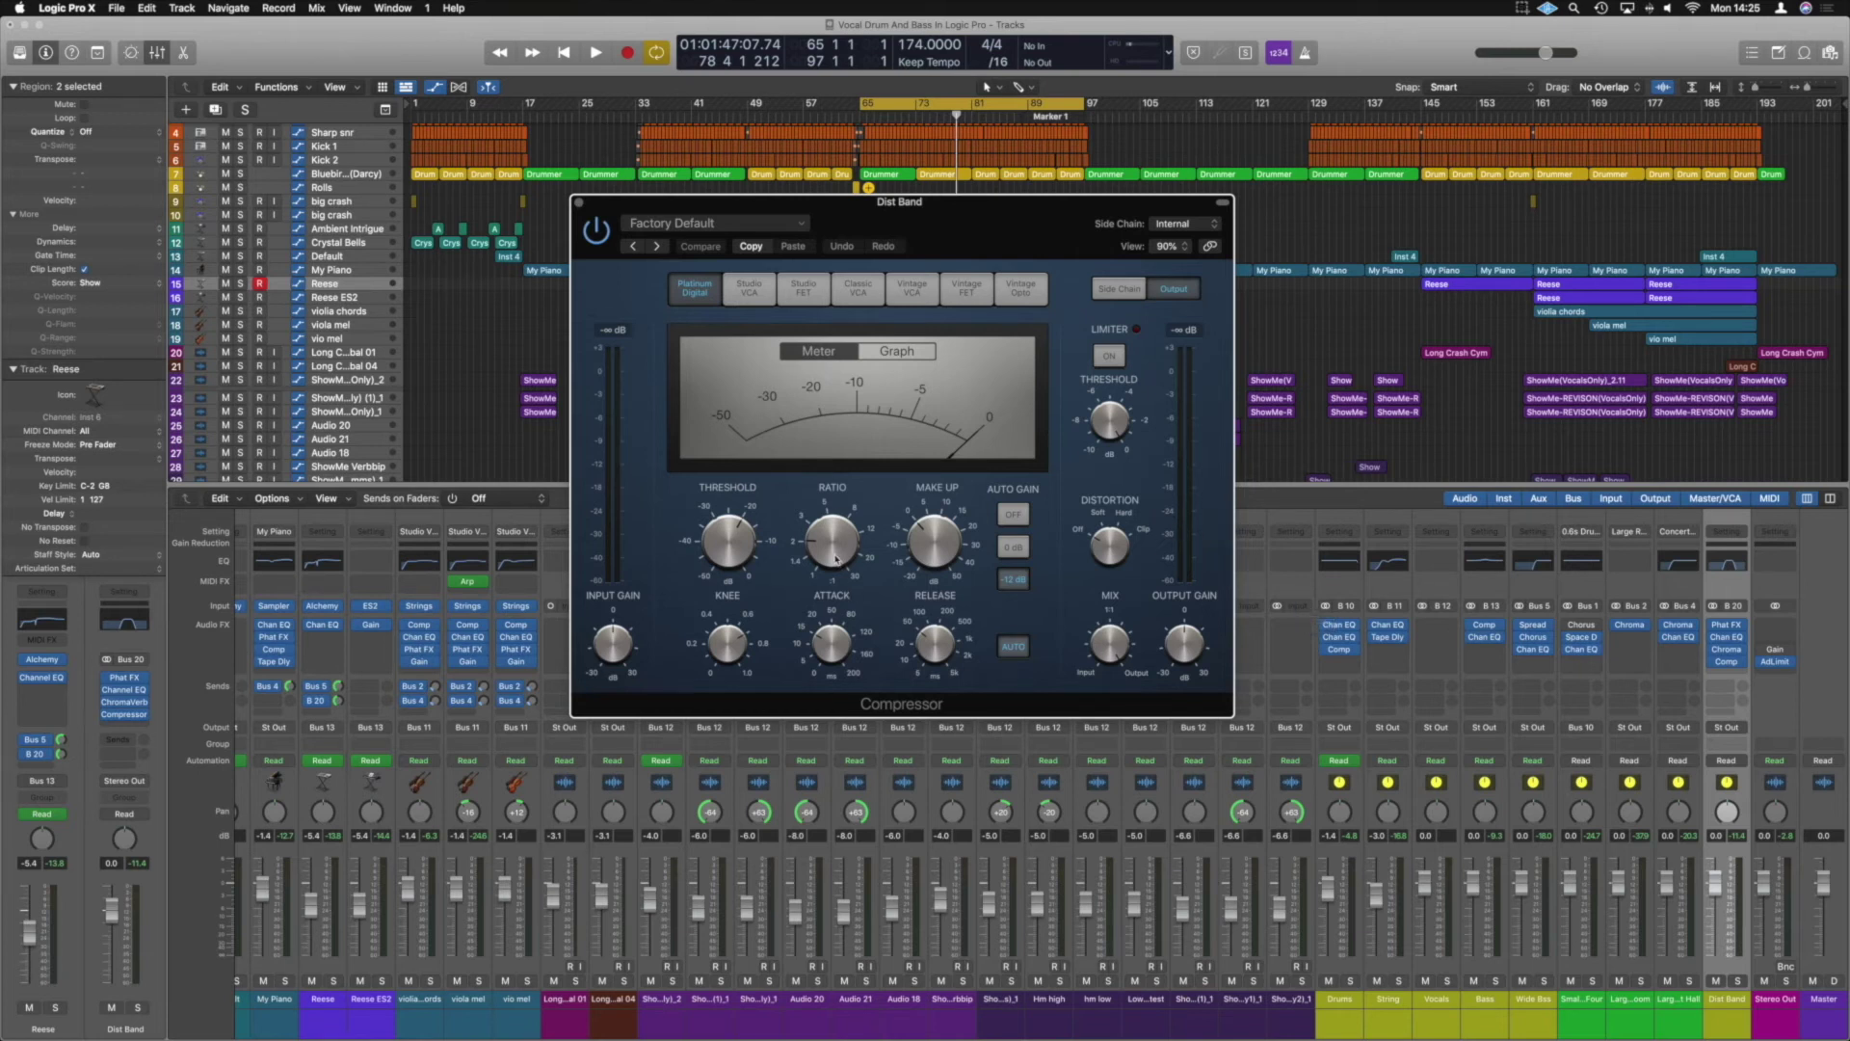
Step: Raise the Dist Band Compressor's ratio to about 5:1 and set attack to 59 ms, release to 1209 ms and knee to 0.3
{"action": "left_click_drag", "start_coordinate": [846, 563], "coordinate": [838, 518]}
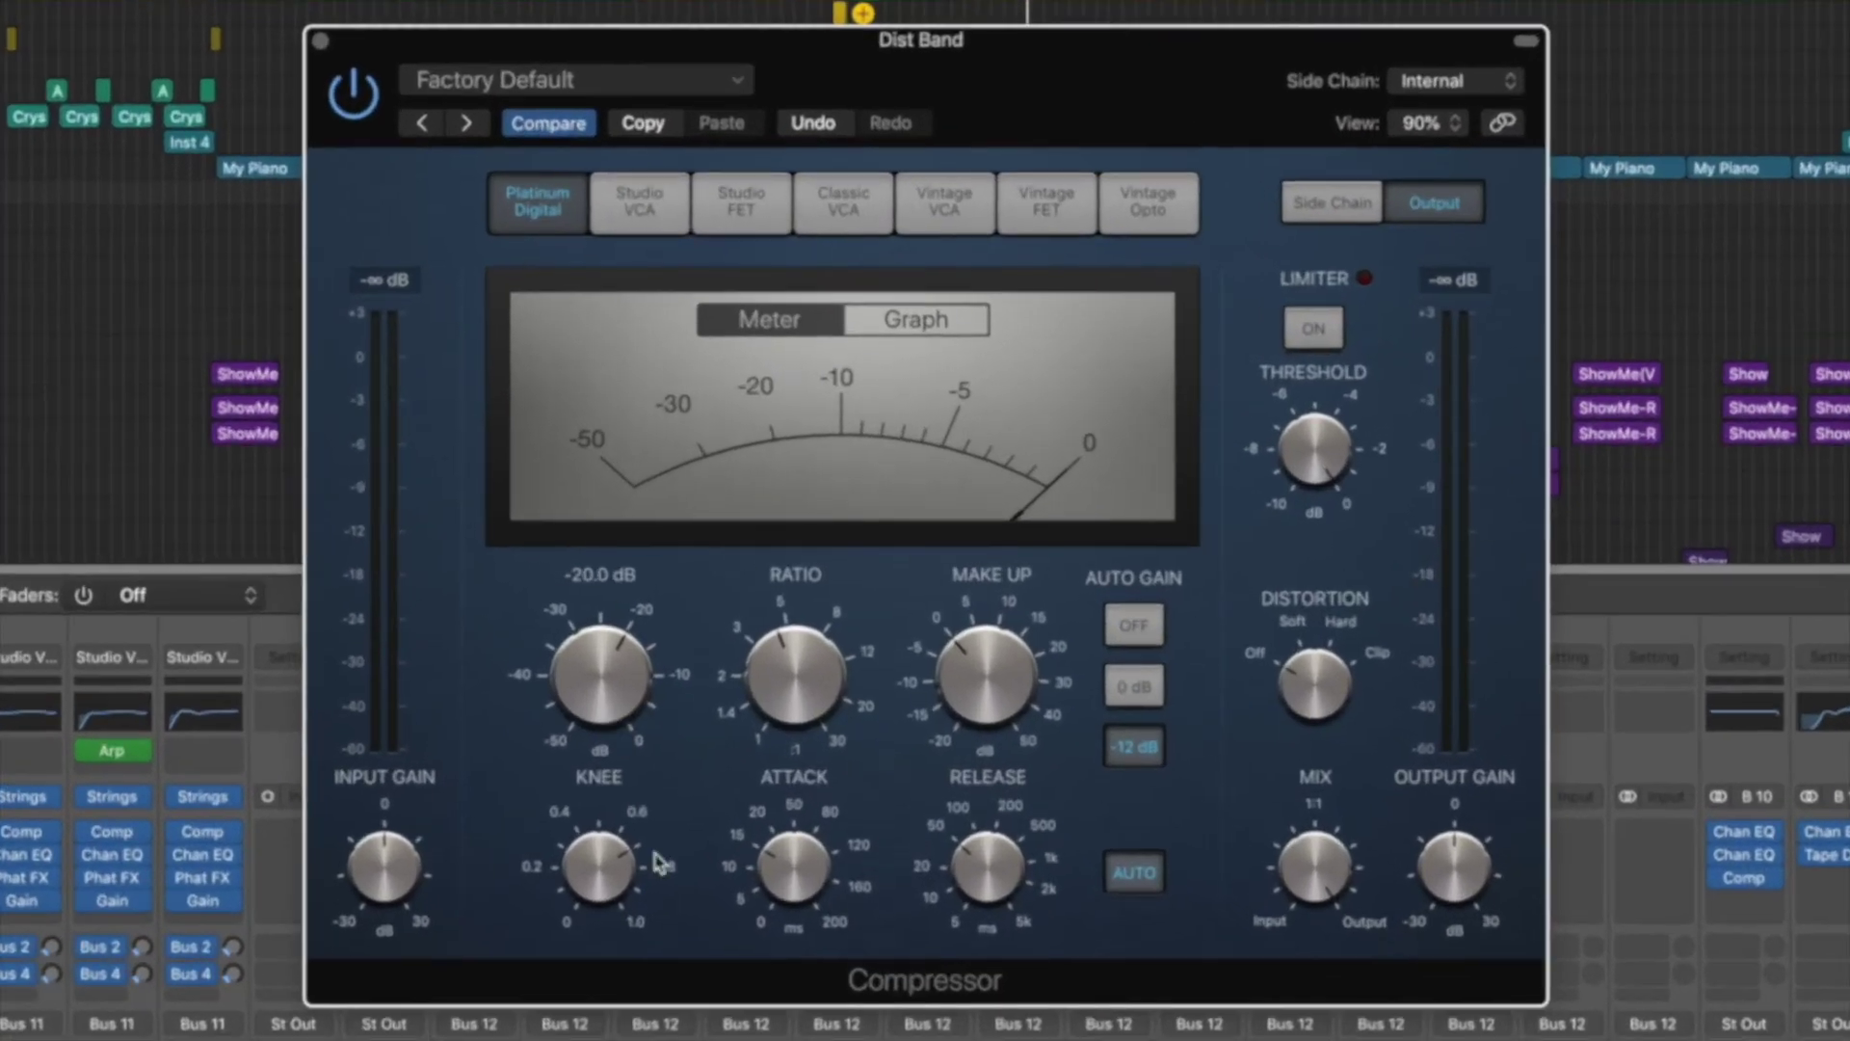
{"action": "double_click", "coordinate": [801, 896]}
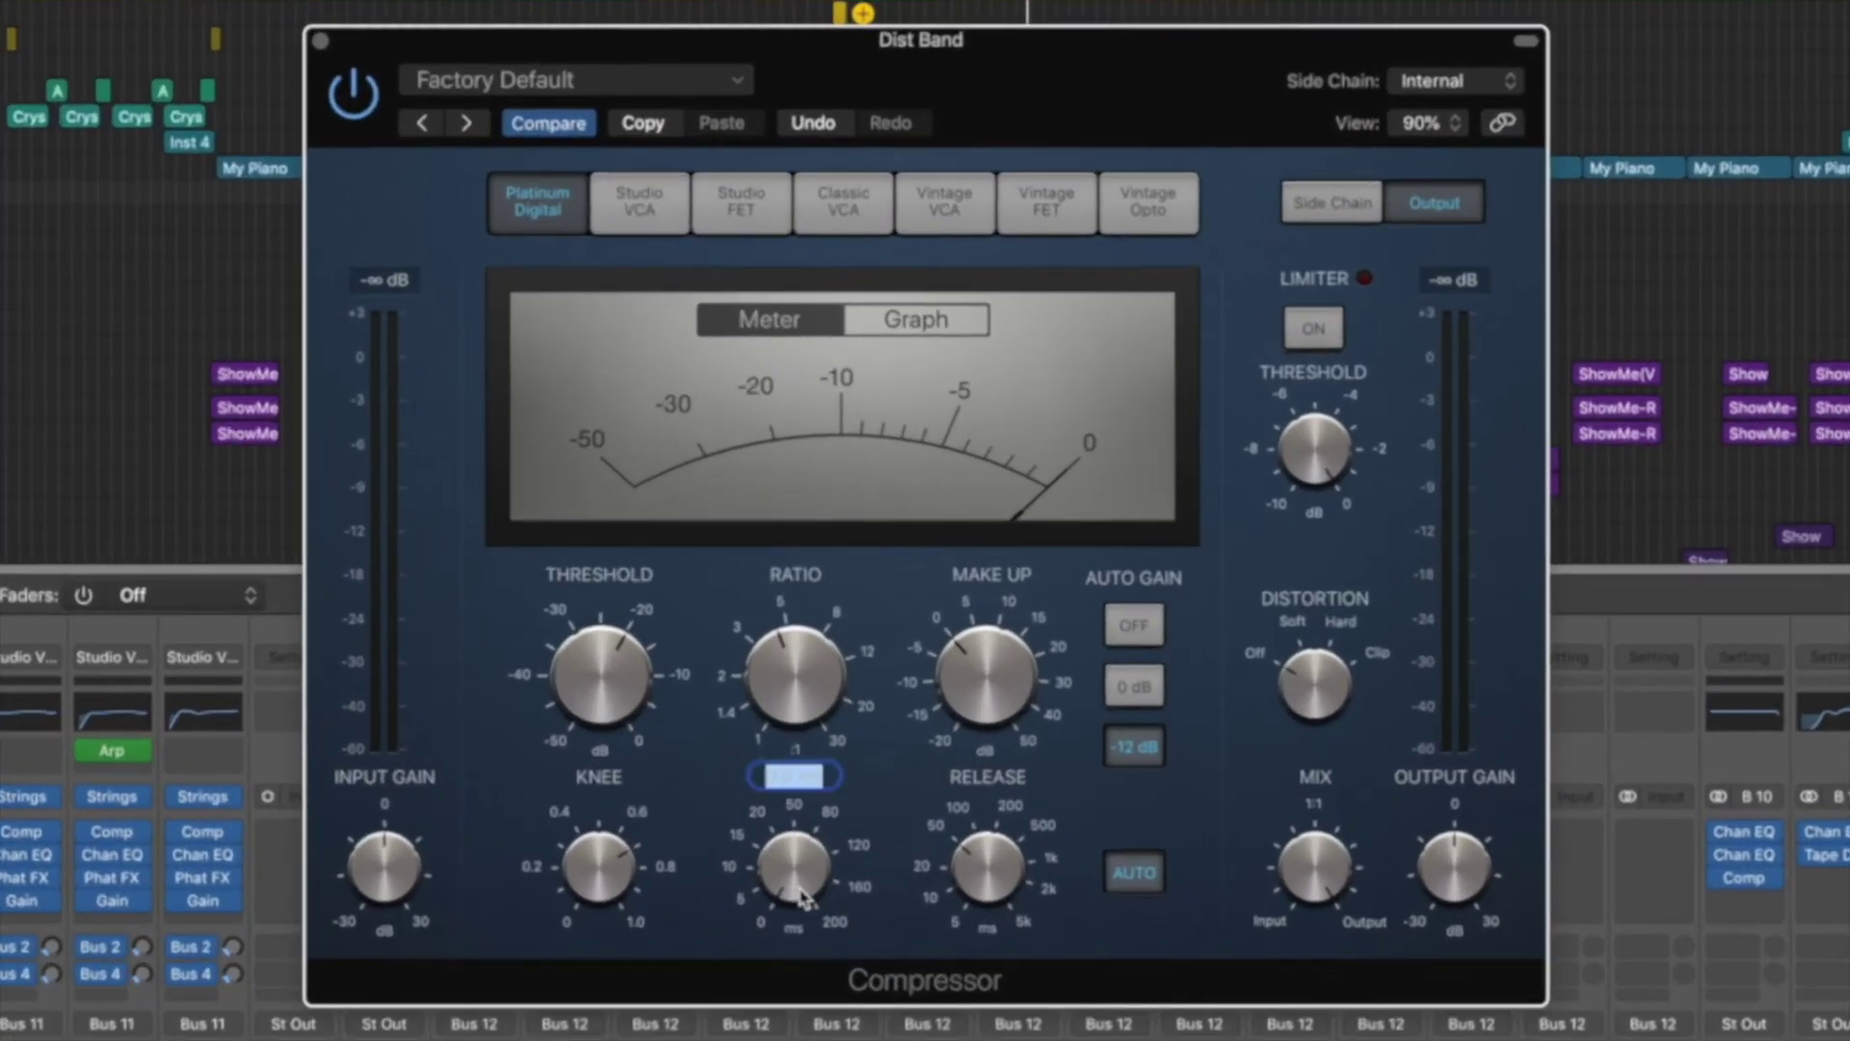
{"action": "type", "text": "59"}
{"action": "key", "text": "Return"}
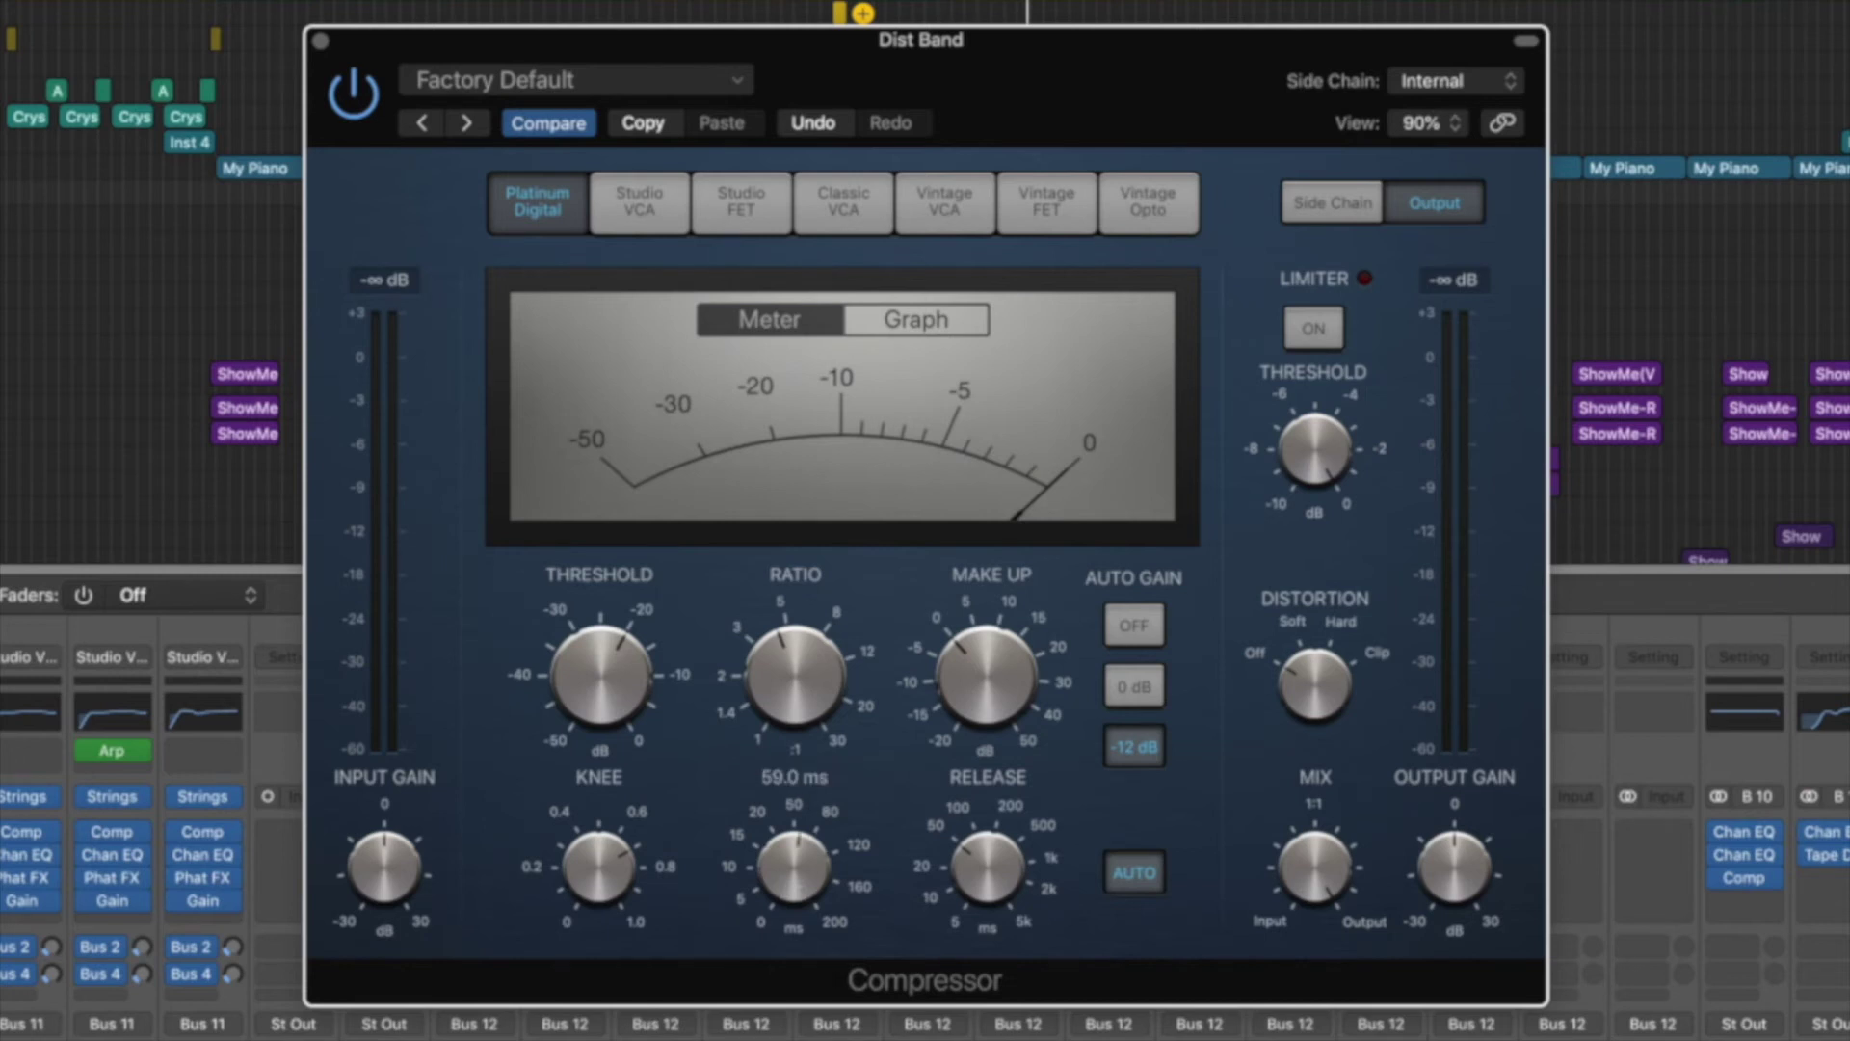
{"action": "double_click", "coordinate": [997, 876]}
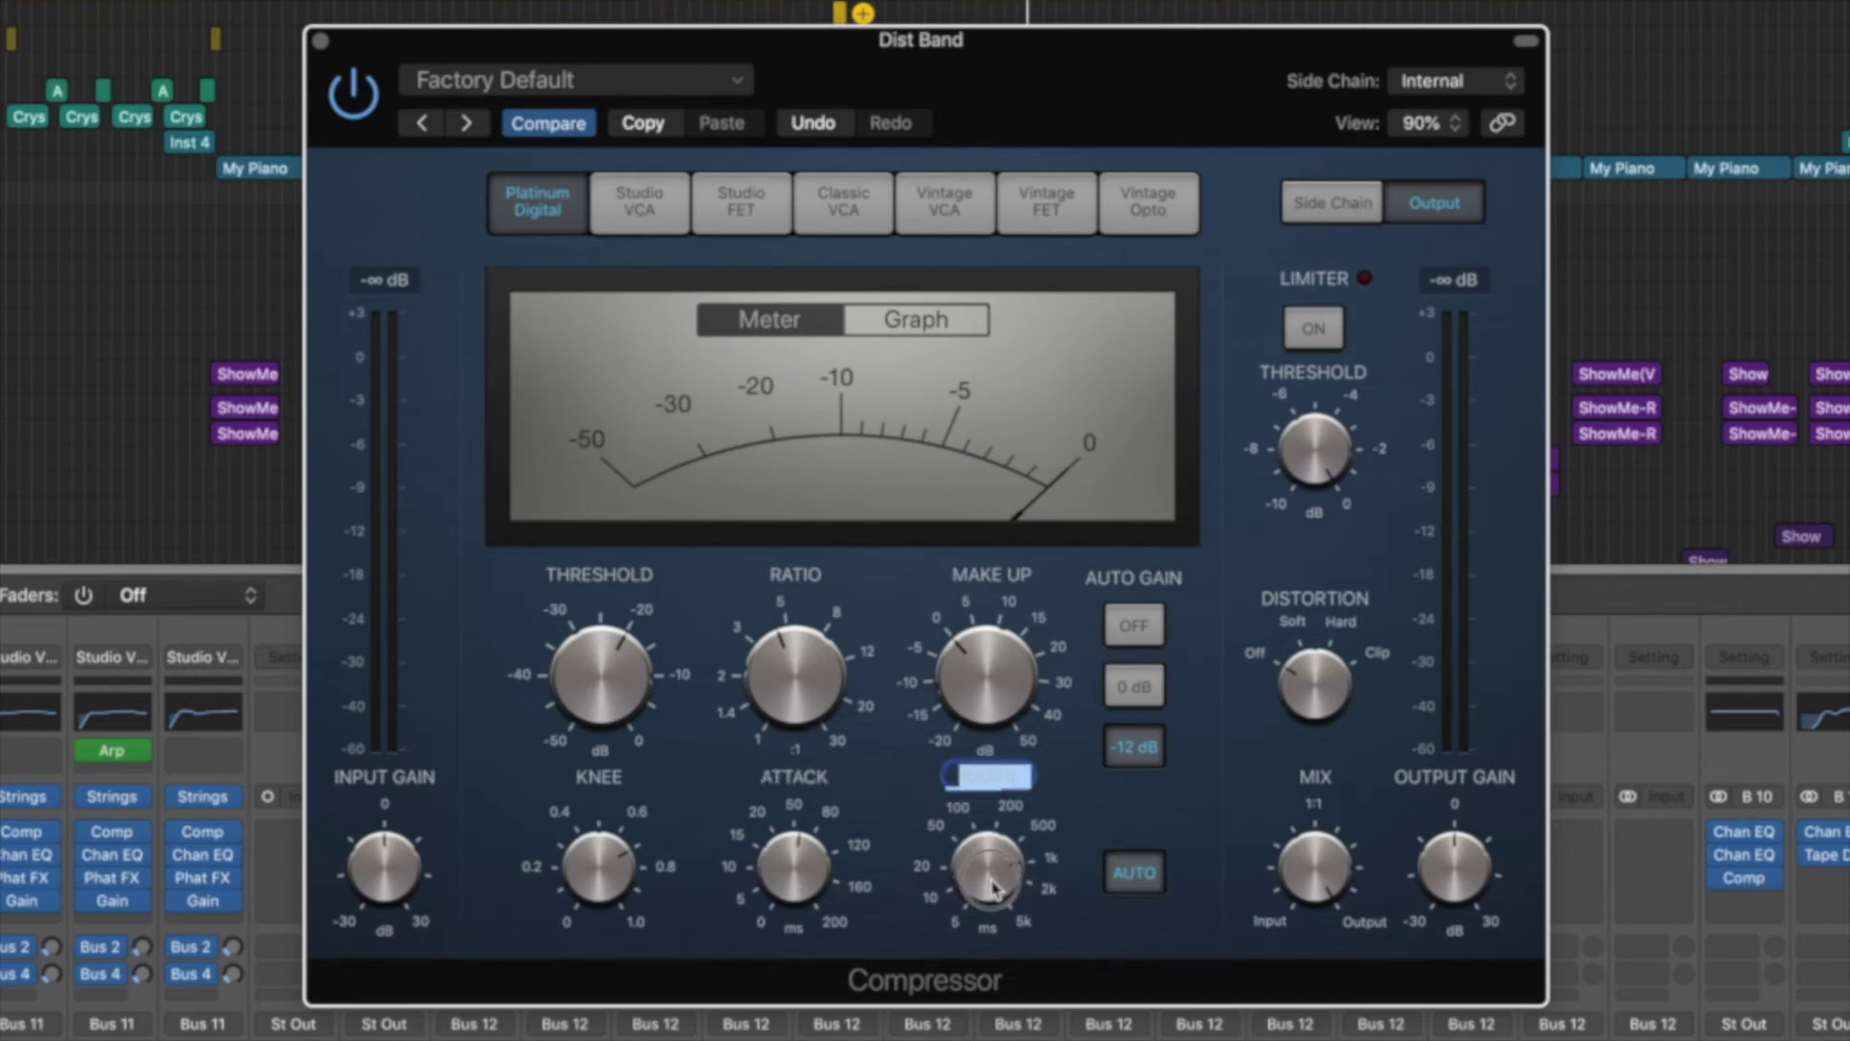
{"action": "type", "text": "1209"}
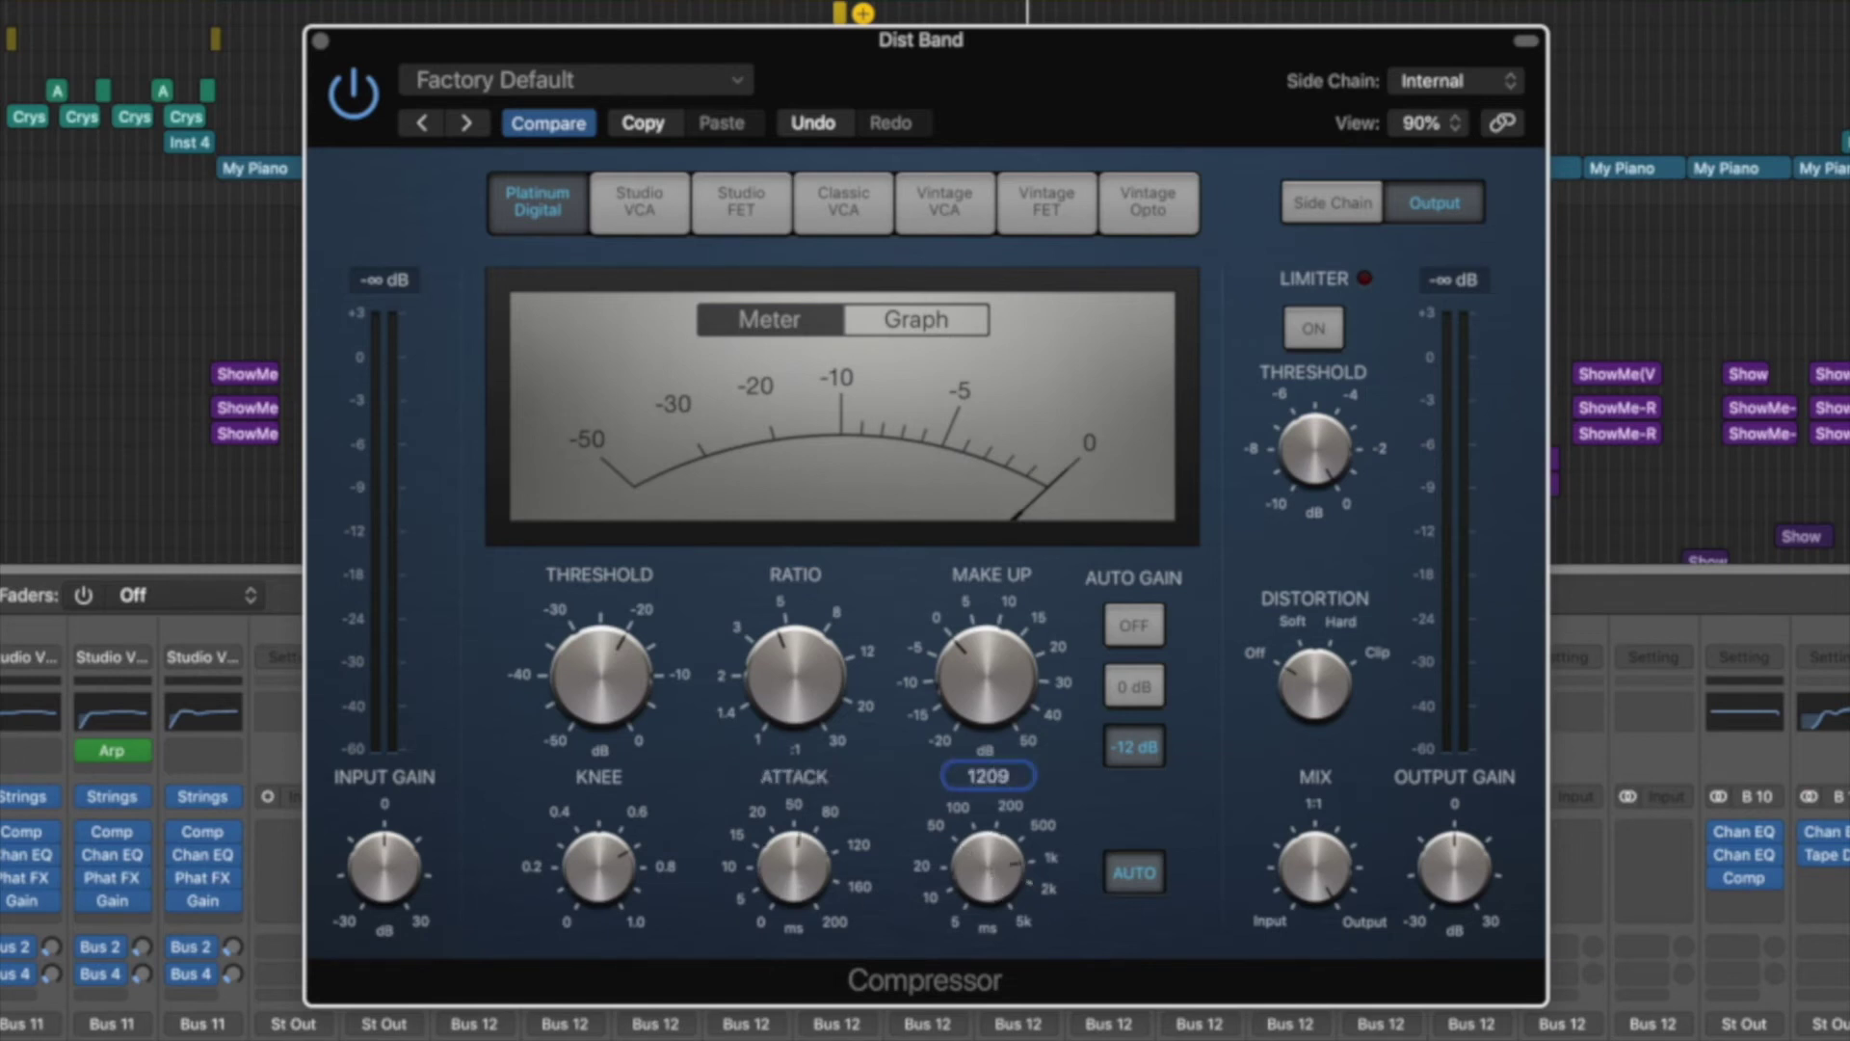
{"action": "key", "text": "Return"}
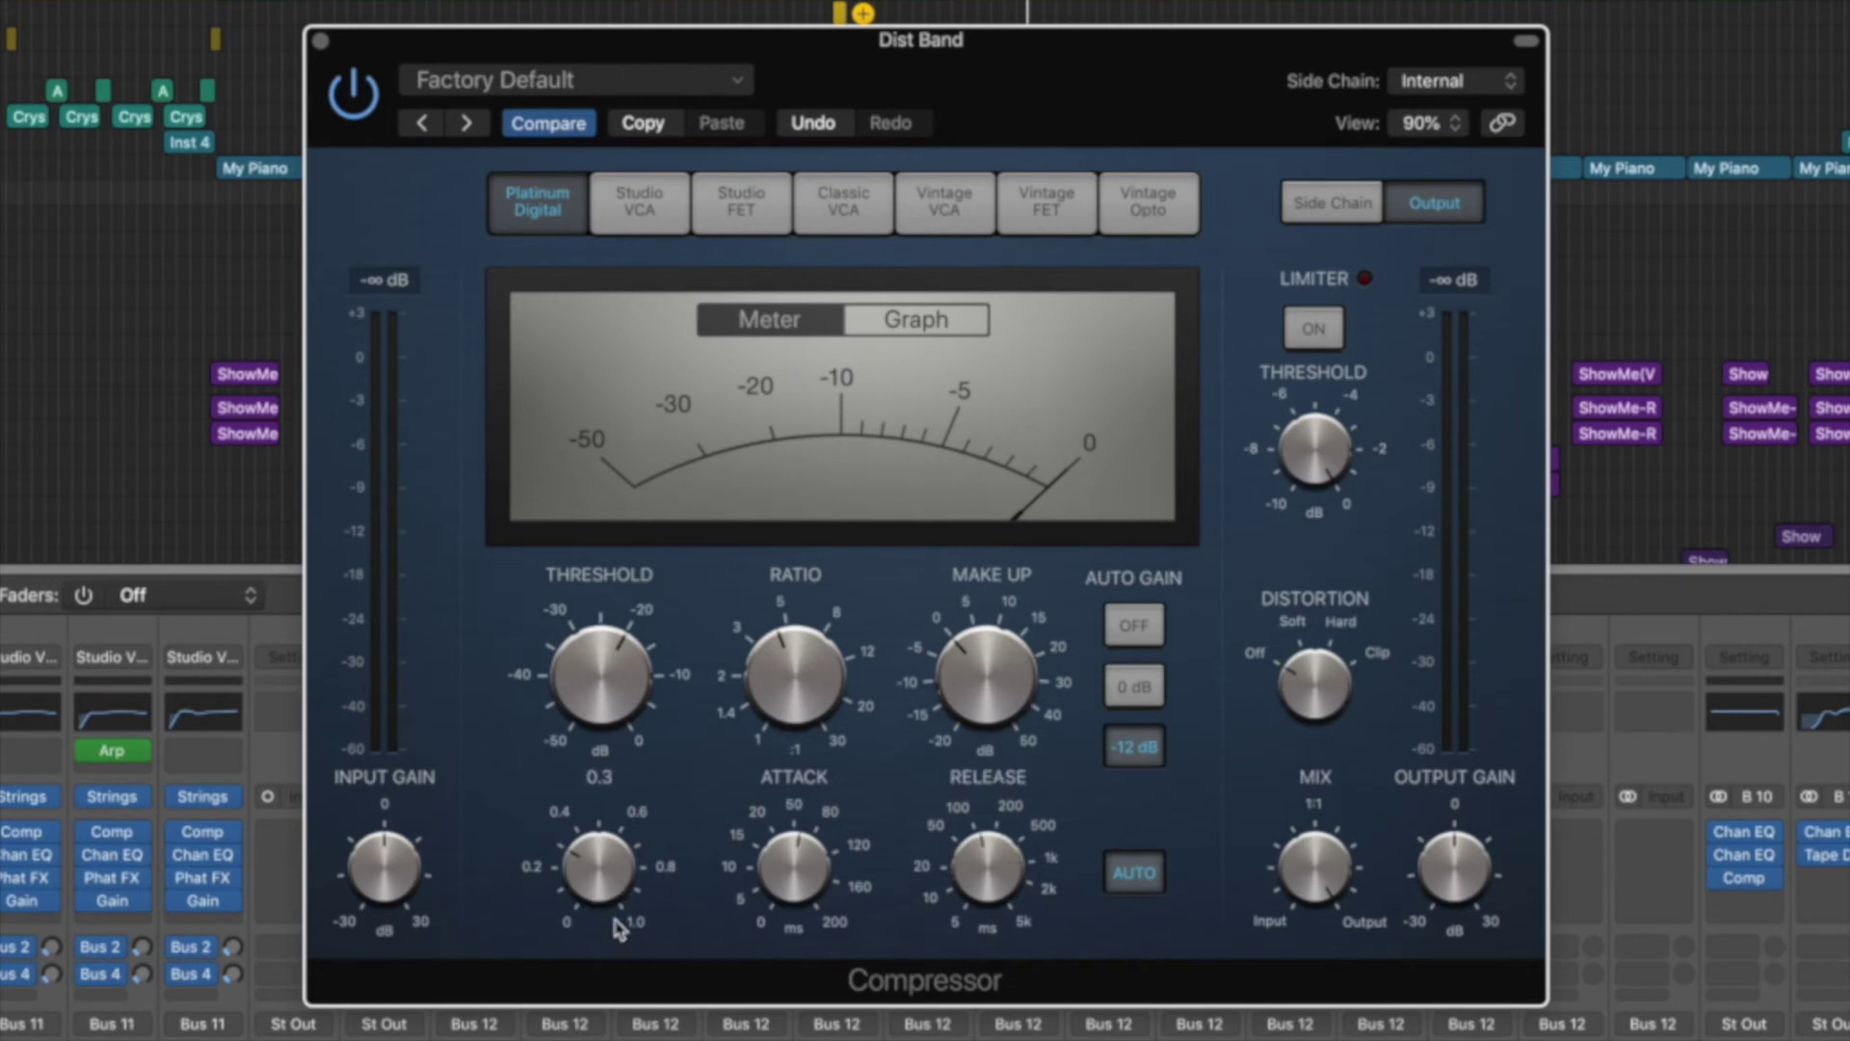
Step: Turn off the Compressor's auto release and auto gain, and adjust the threshold to about -23 dB during playback
{"action": "left_click", "coordinate": [1134, 872]}
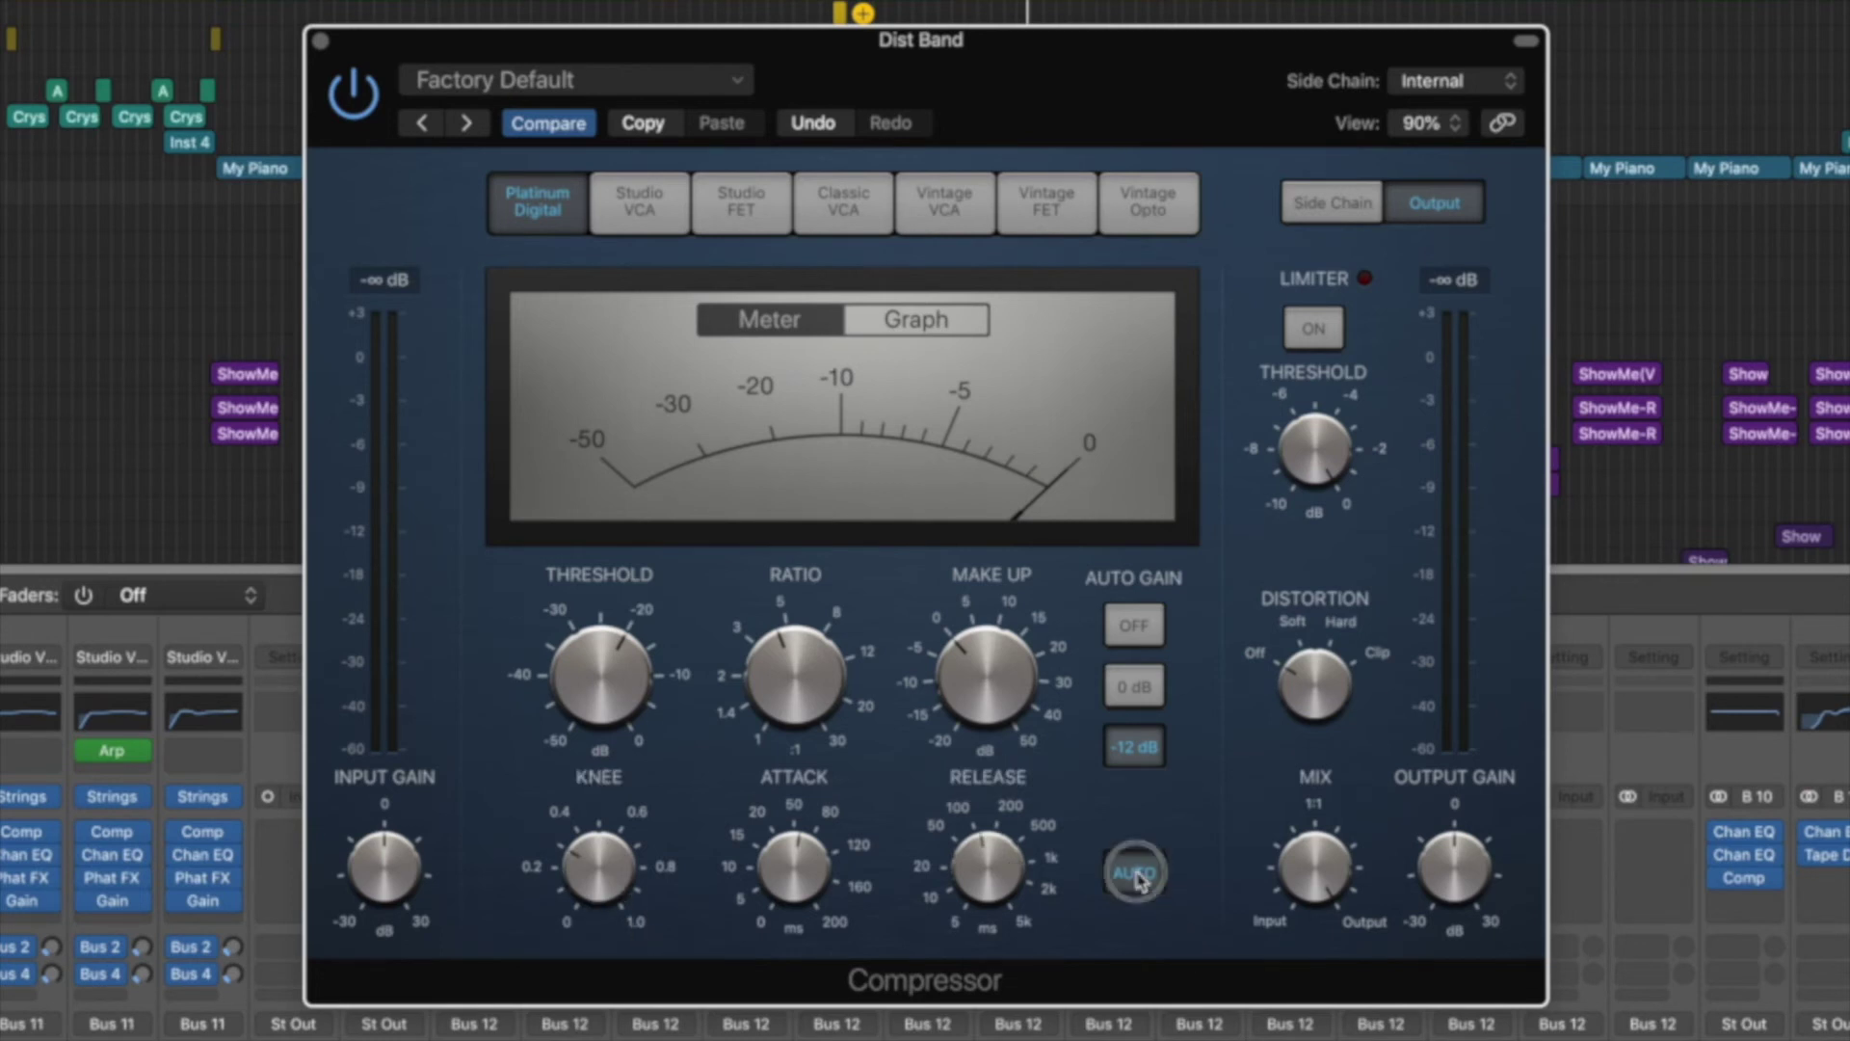
{"action": "left_click", "coordinate": [1156, 636]}
{"action": "left_click_drag", "start_coordinate": [611, 691], "coordinate": [603, 505]}
{"action": "left_click_drag", "start_coordinate": [604, 676], "coordinate": [606, 688]}
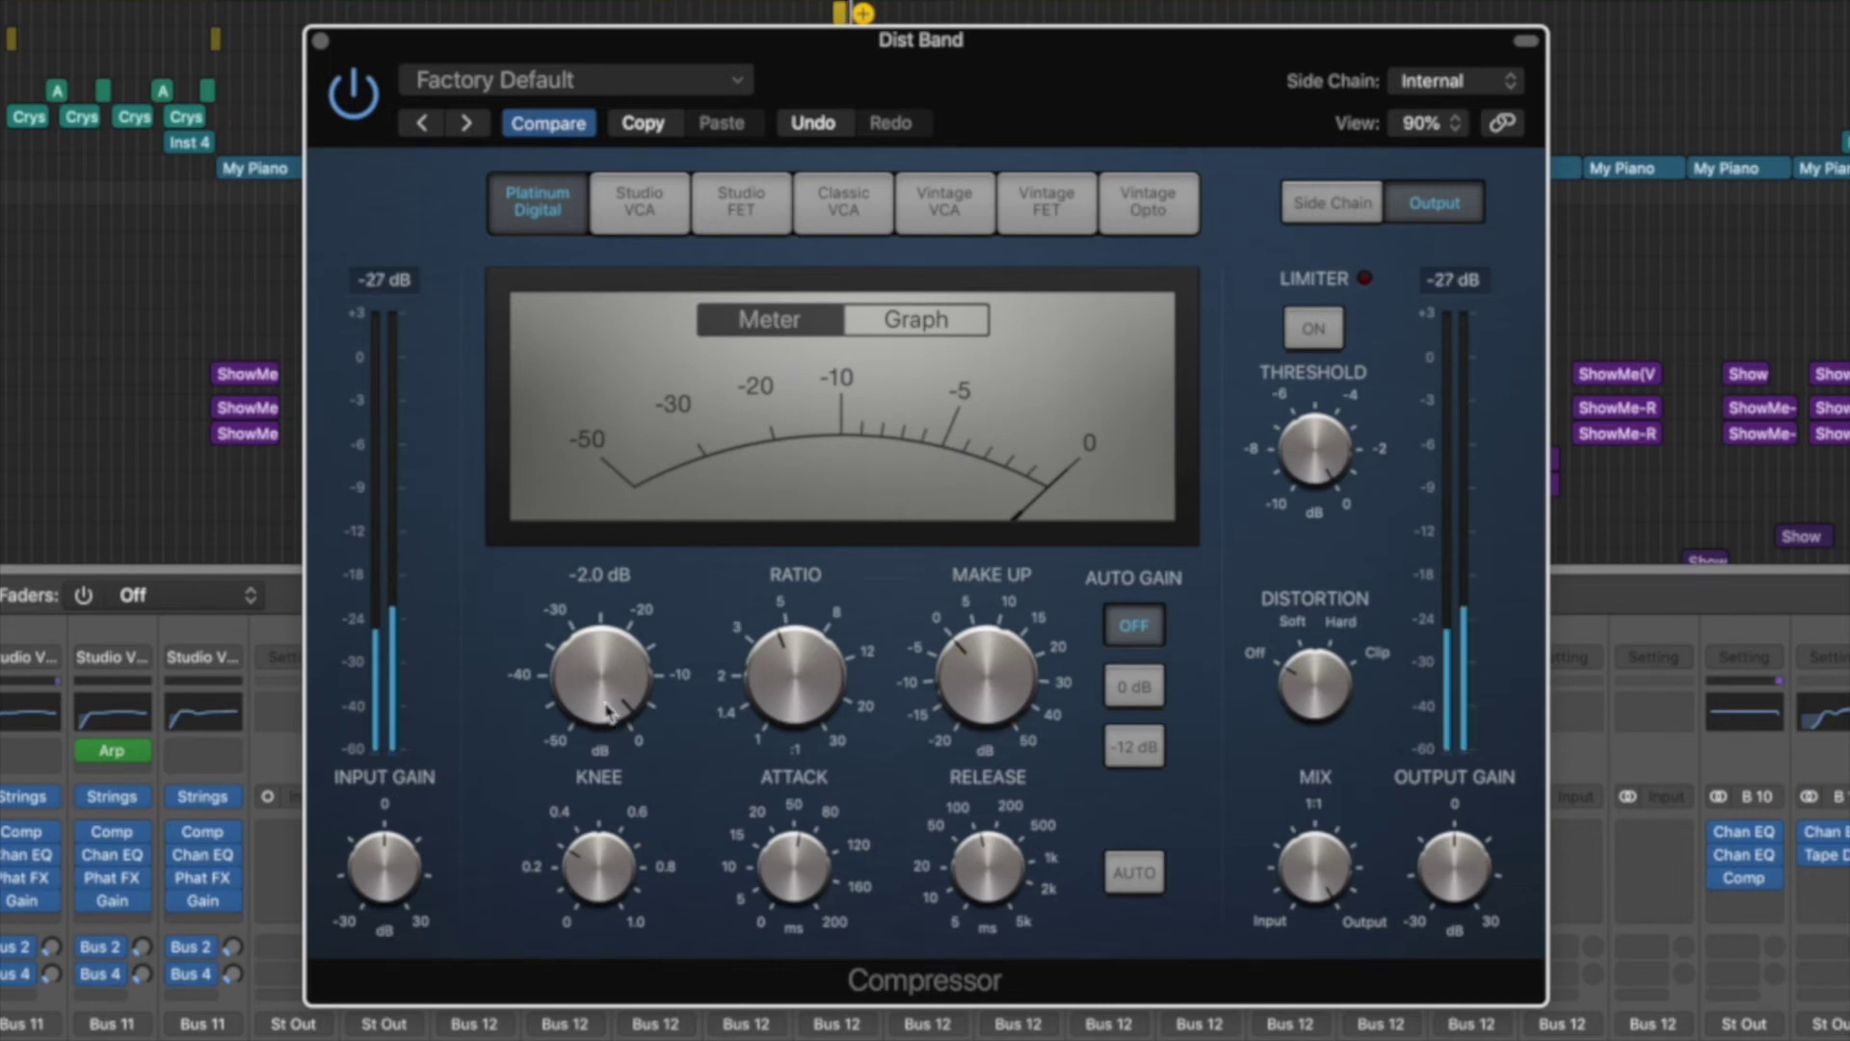
{"action": "left_click_drag", "start_coordinate": [607, 705], "coordinate": [609, 804]}
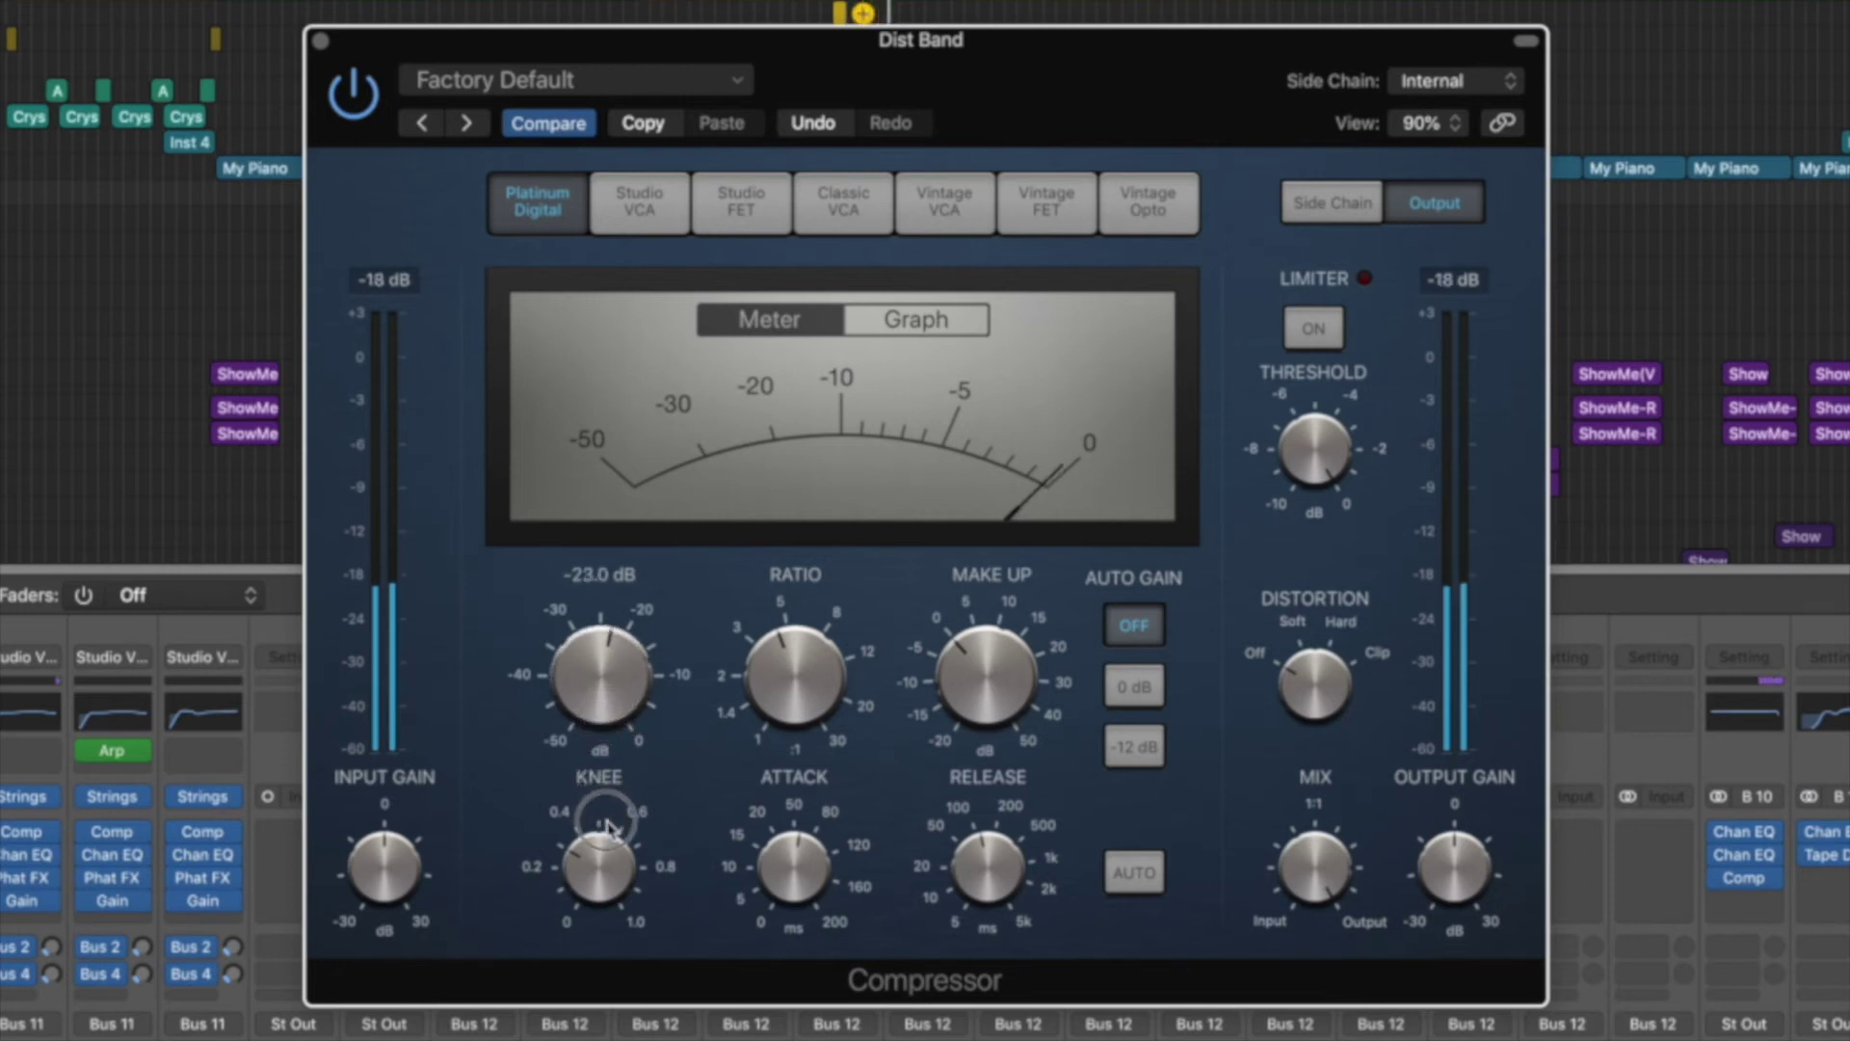
{"action": "left_click_drag", "start_coordinate": [617, 796], "coordinate": [617, 799]}
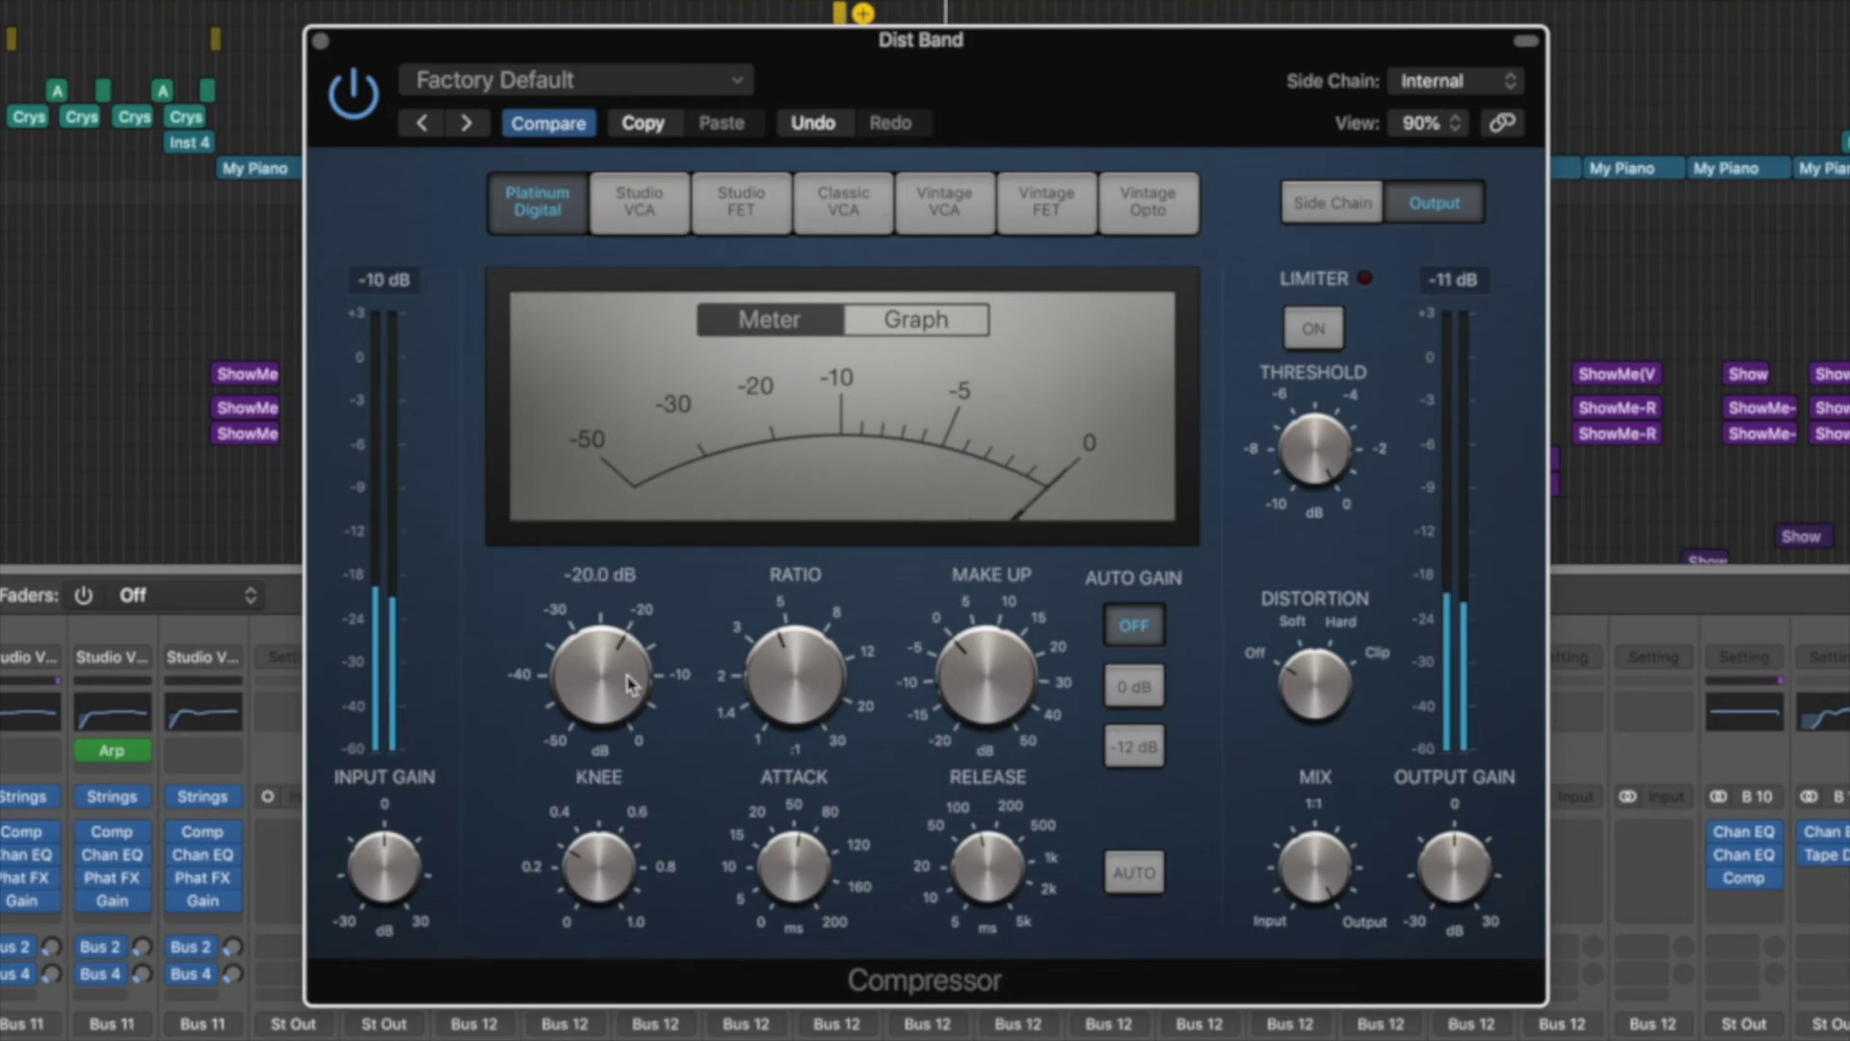
{"action": "left_click_drag", "start_coordinate": [625, 680], "coordinate": [626, 694]}
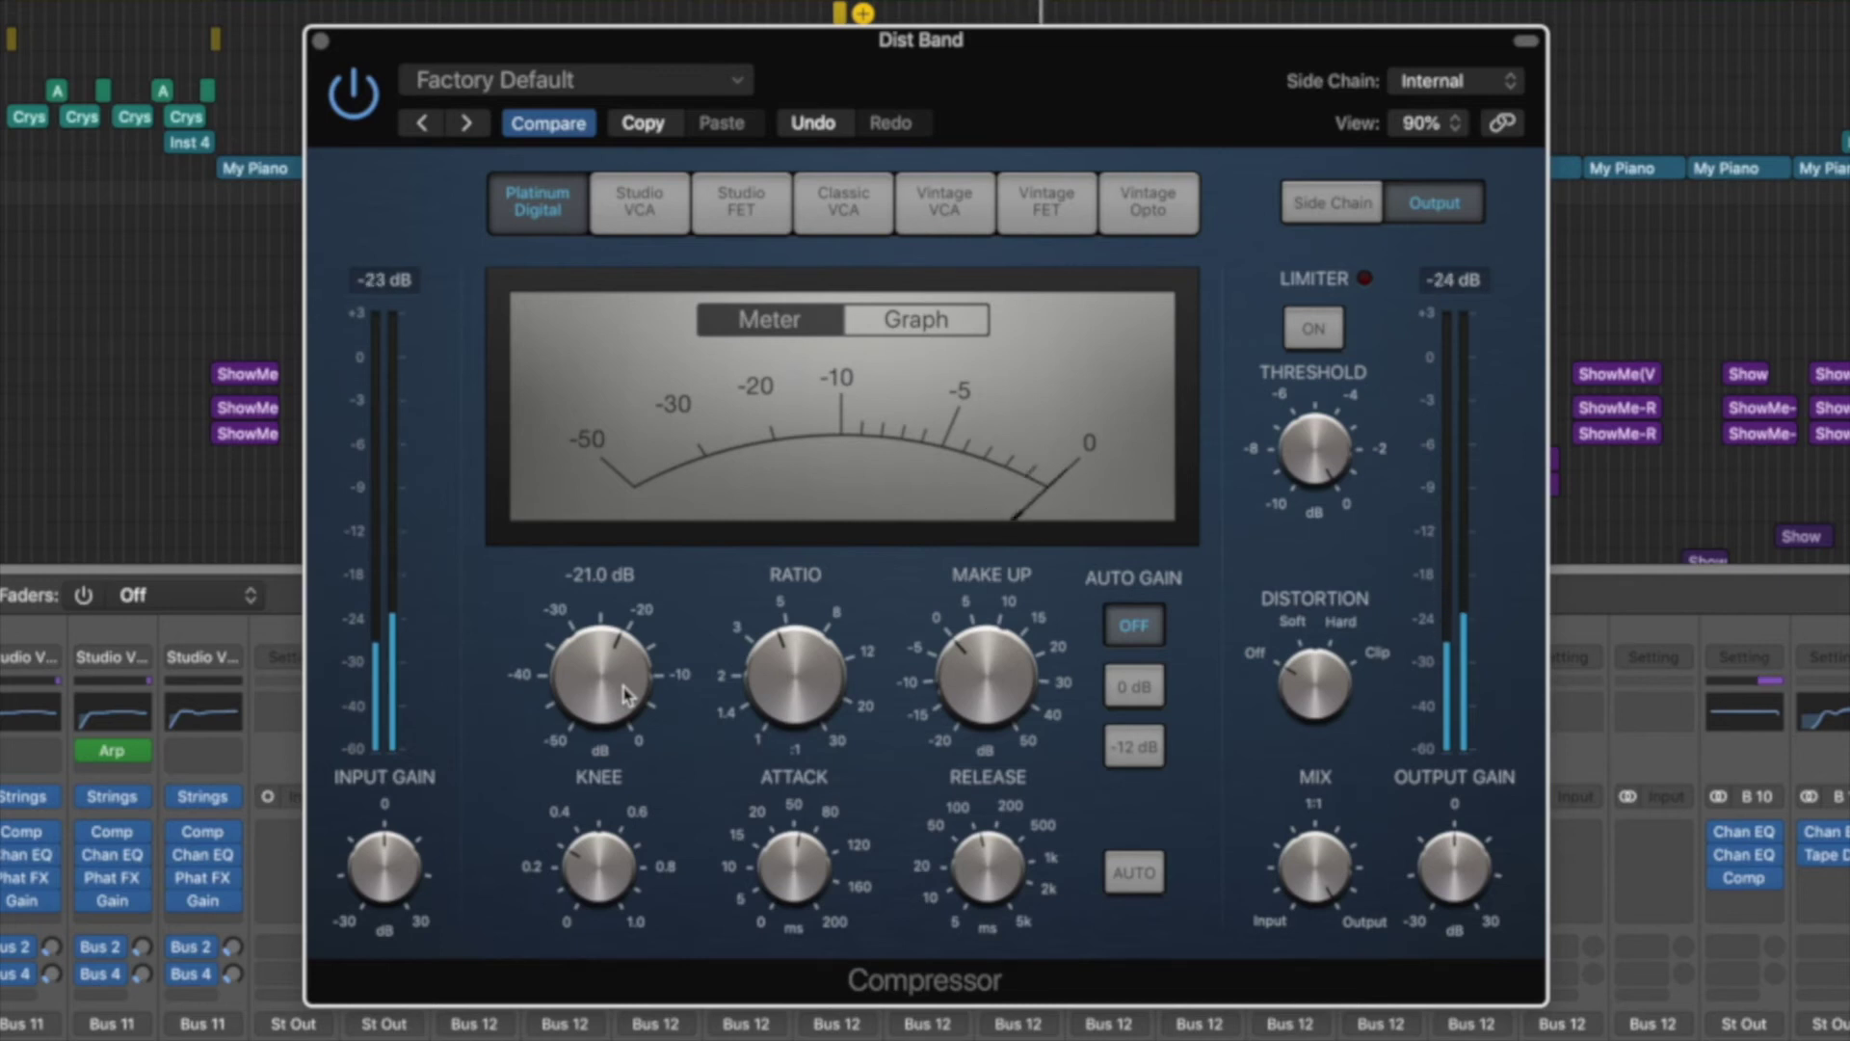
{"action": "left_click_drag", "start_coordinate": [625, 696], "coordinate": [617, 699]}
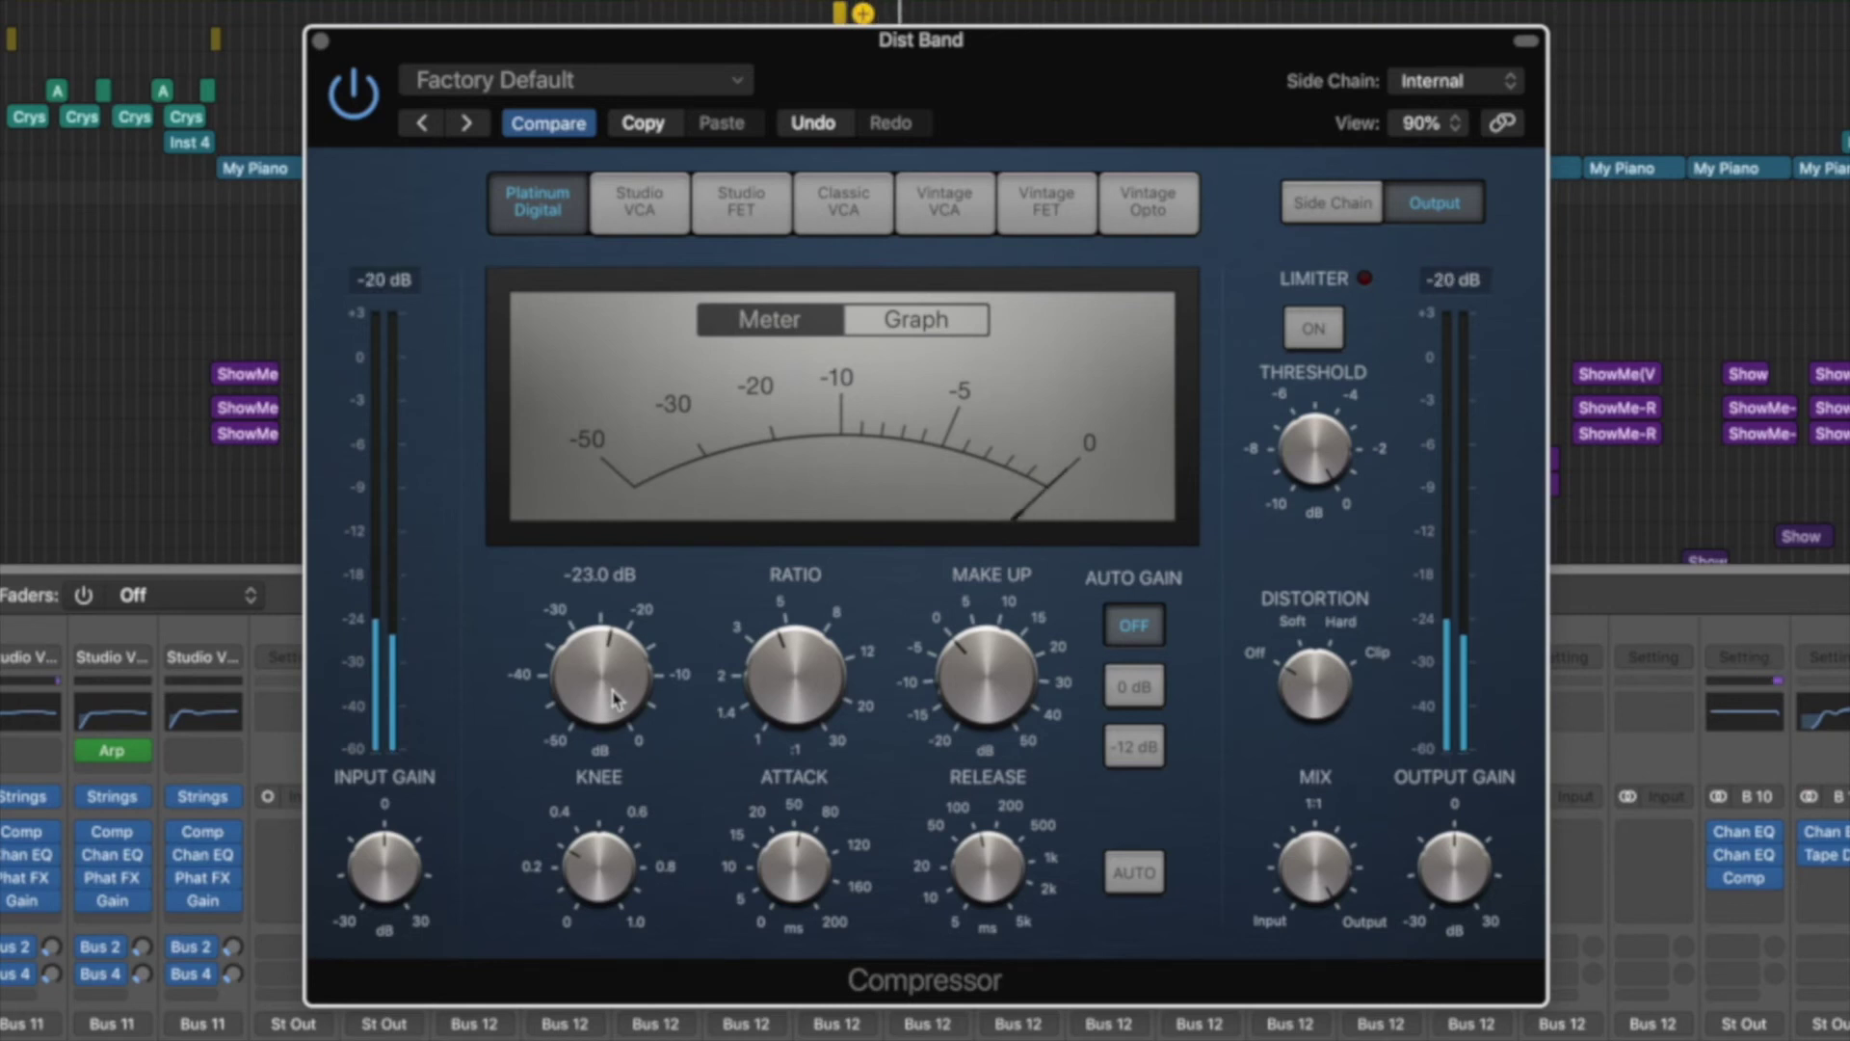
{"action": "left_click_drag", "start_coordinate": [614, 698], "coordinate": [611, 704]}
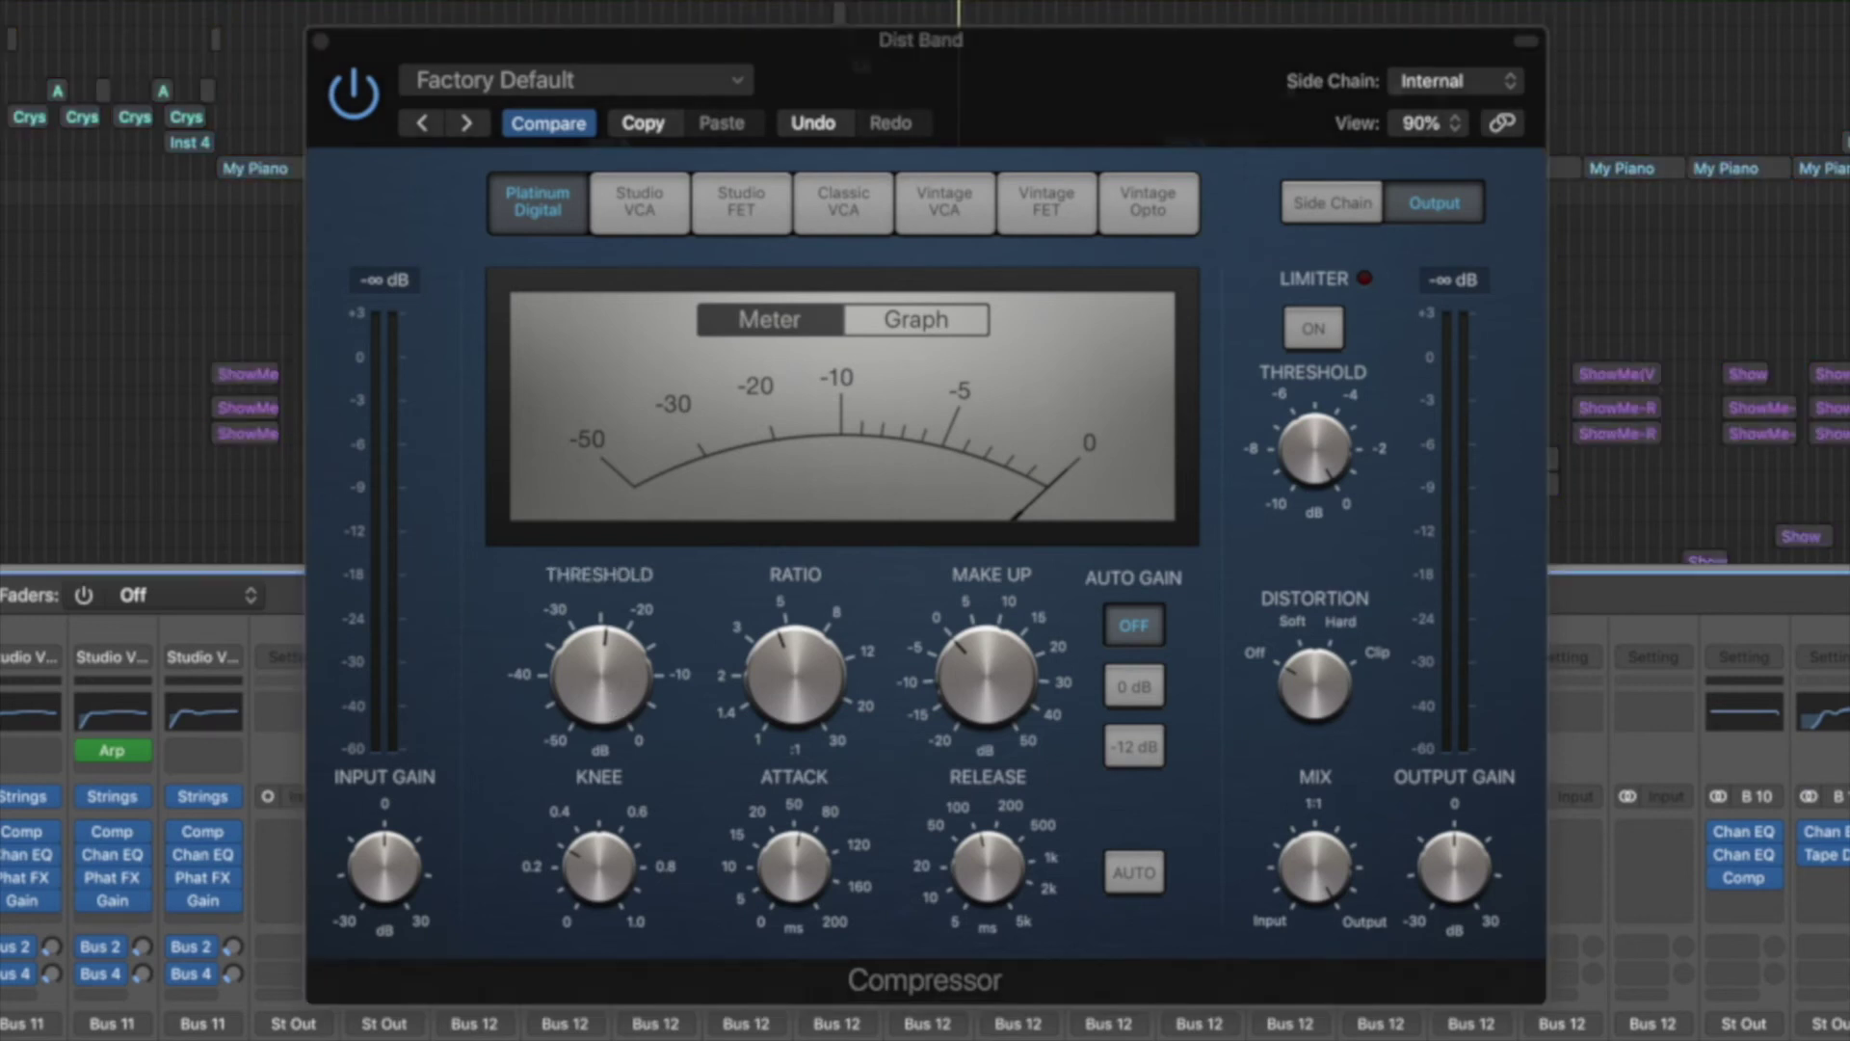
Step: Audition the full mix with the compressed Dist Band, closing the Compressor and deselecting the Reese regions
{"action": "key", "text": "space"}
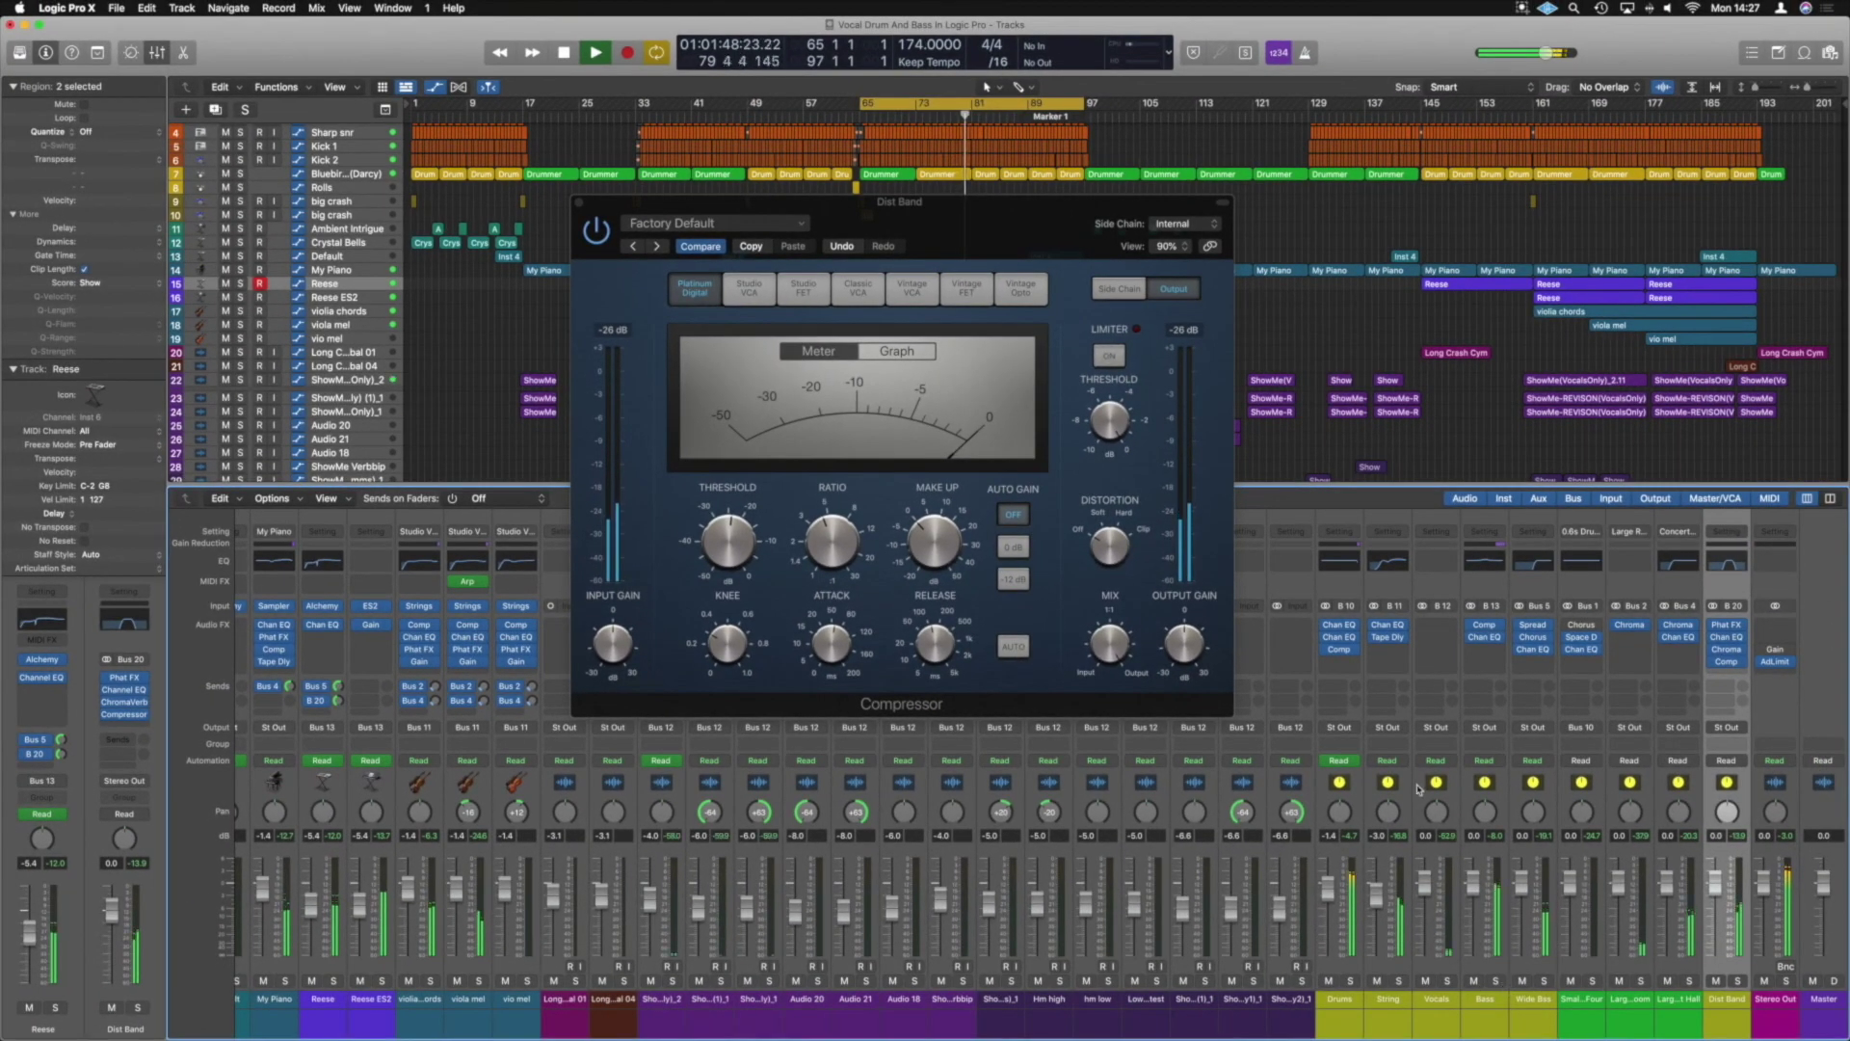
{"action": "left_click", "coordinate": [581, 205]}
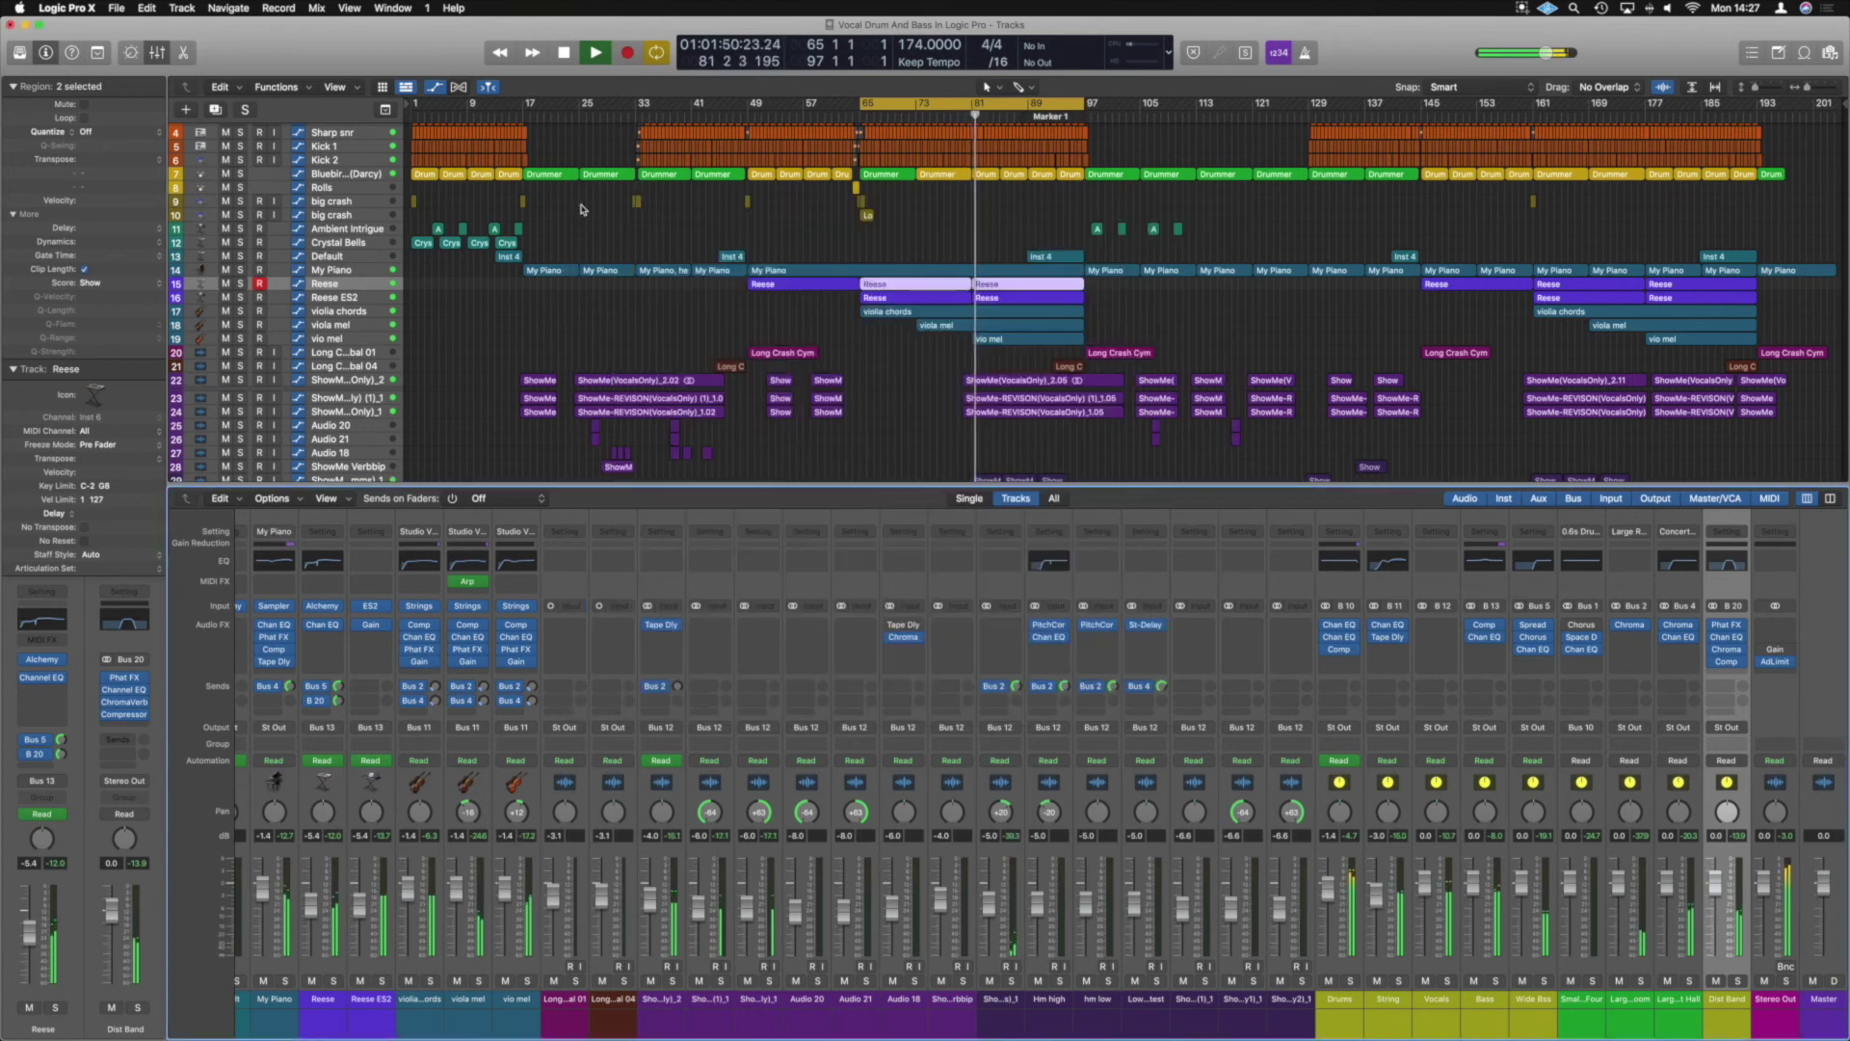
{"action": "left_click", "coordinate": [1093, 308]}
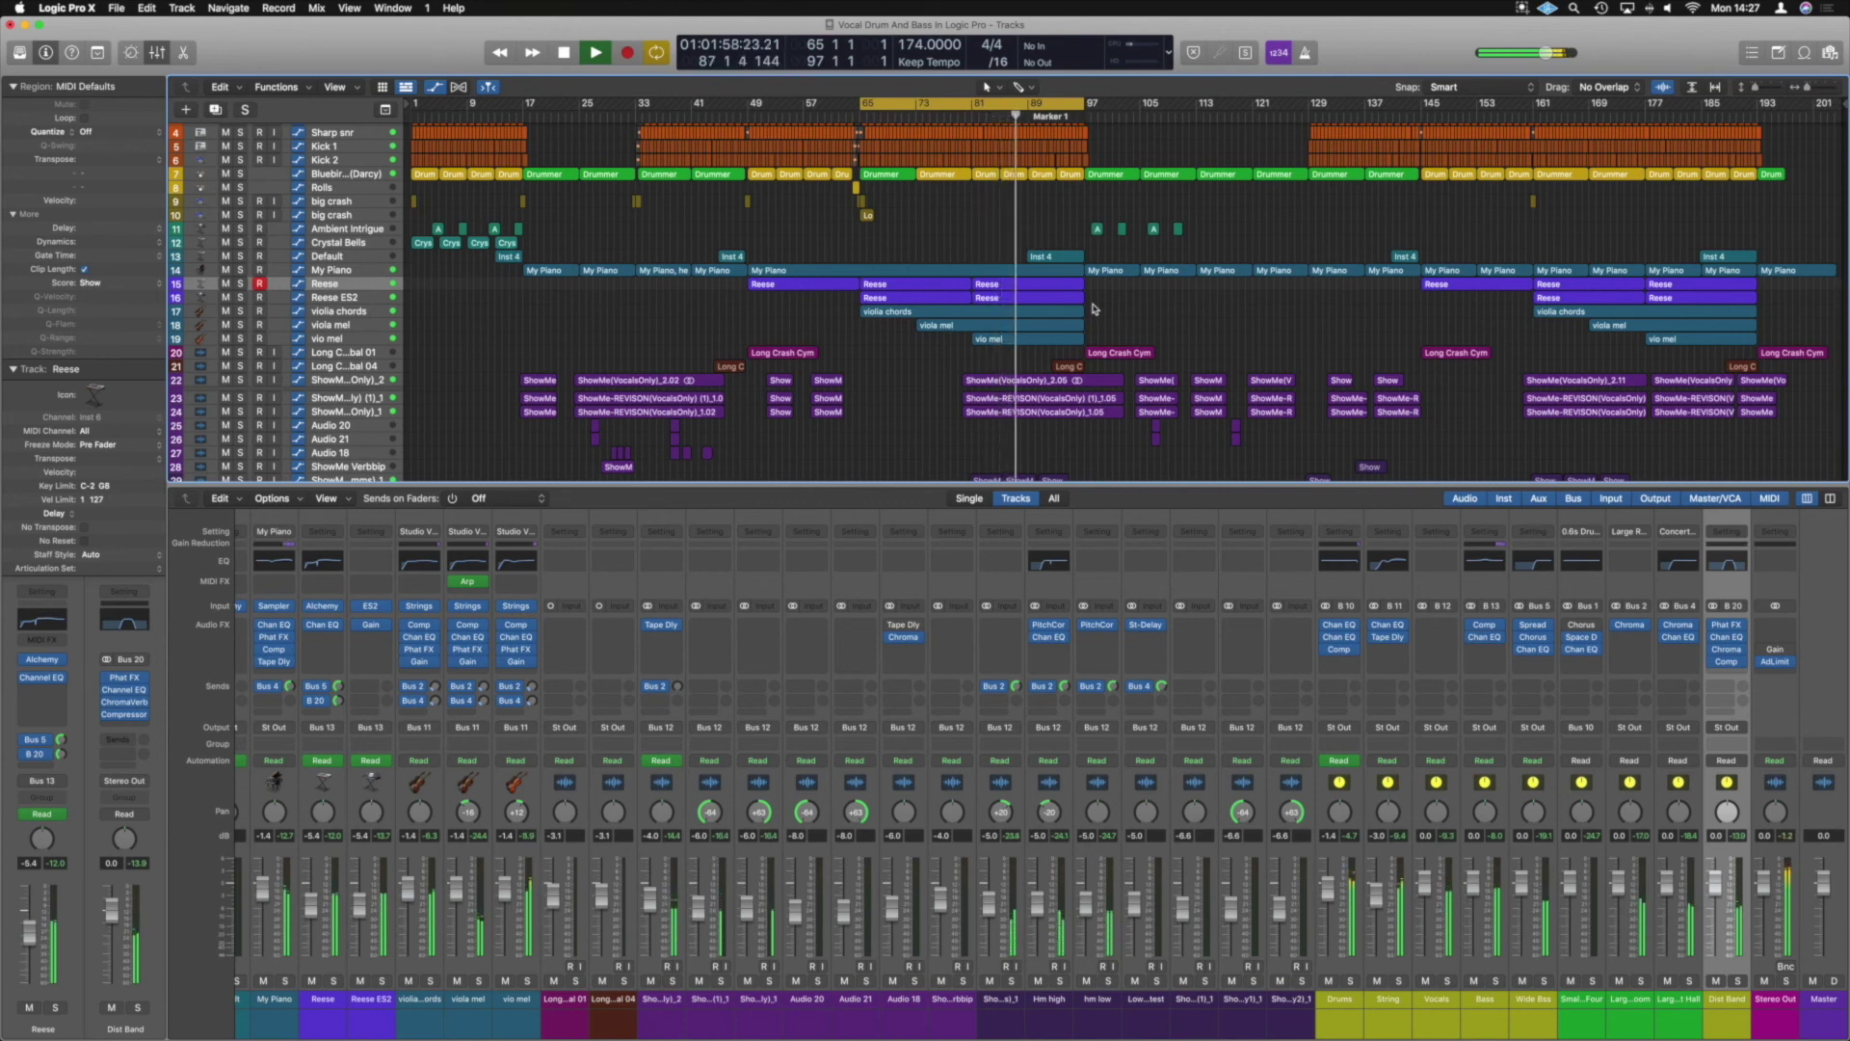
{"action": "key", "text": "space"}
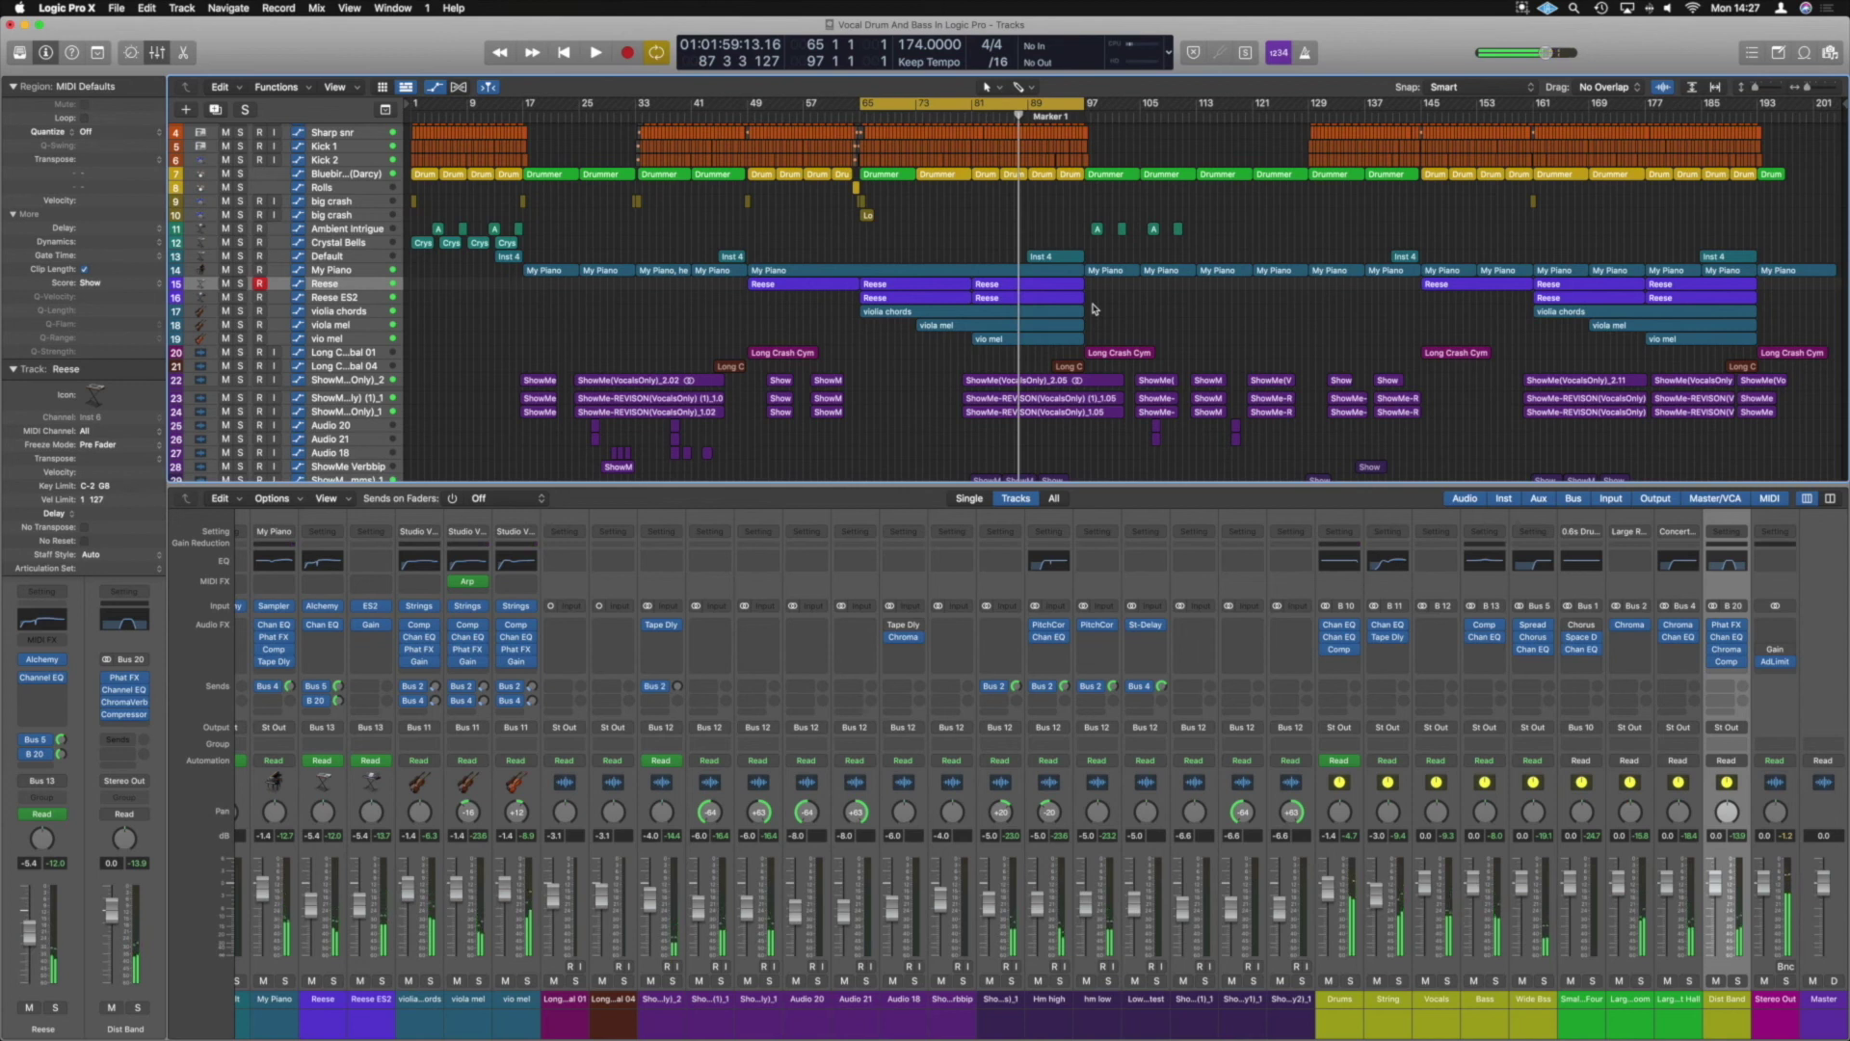
Step: Solo the Bass bus and select the Reese channel in the mixer
{"action": "left_click", "coordinate": [1495, 981]}
{"action": "scroll", "coordinate": [1318, 763], "scroll_direction": "left", "scroll_amount": 10}
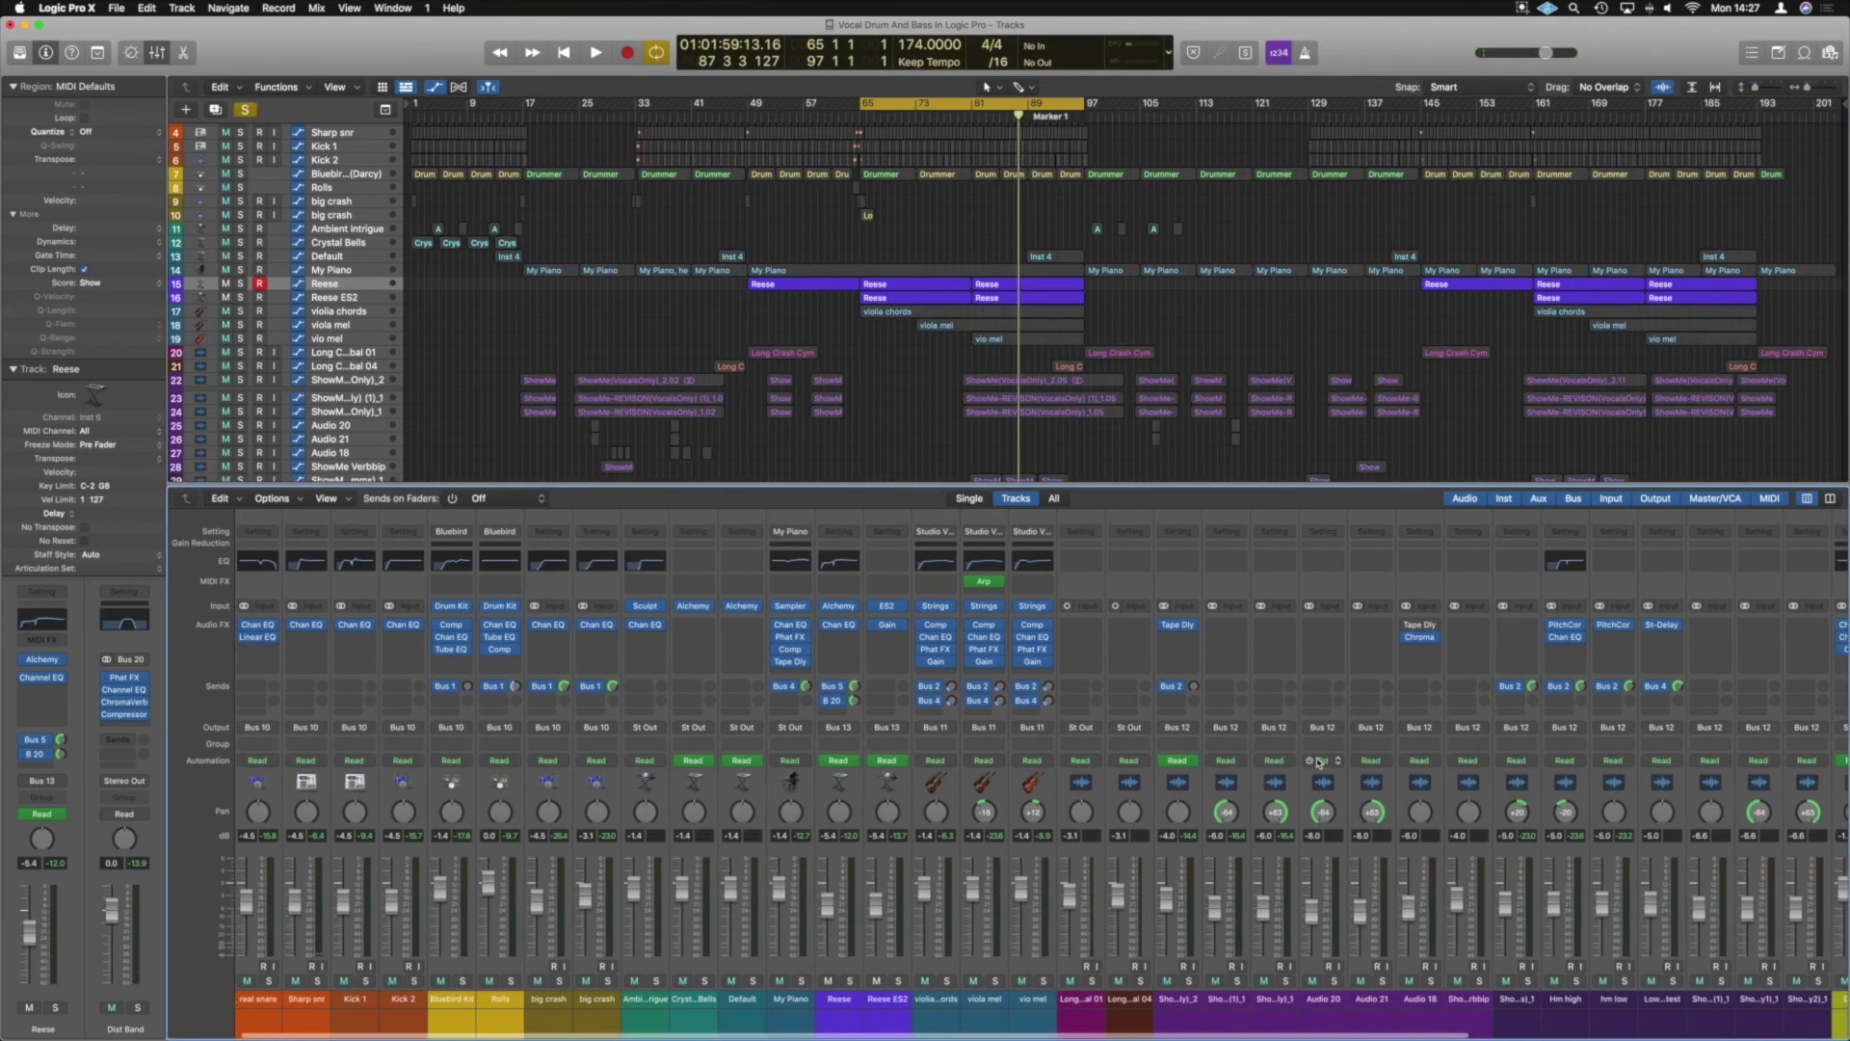
{"action": "left_click", "coordinate": [843, 981]}
{"action": "left_click", "coordinate": [845, 1002]}
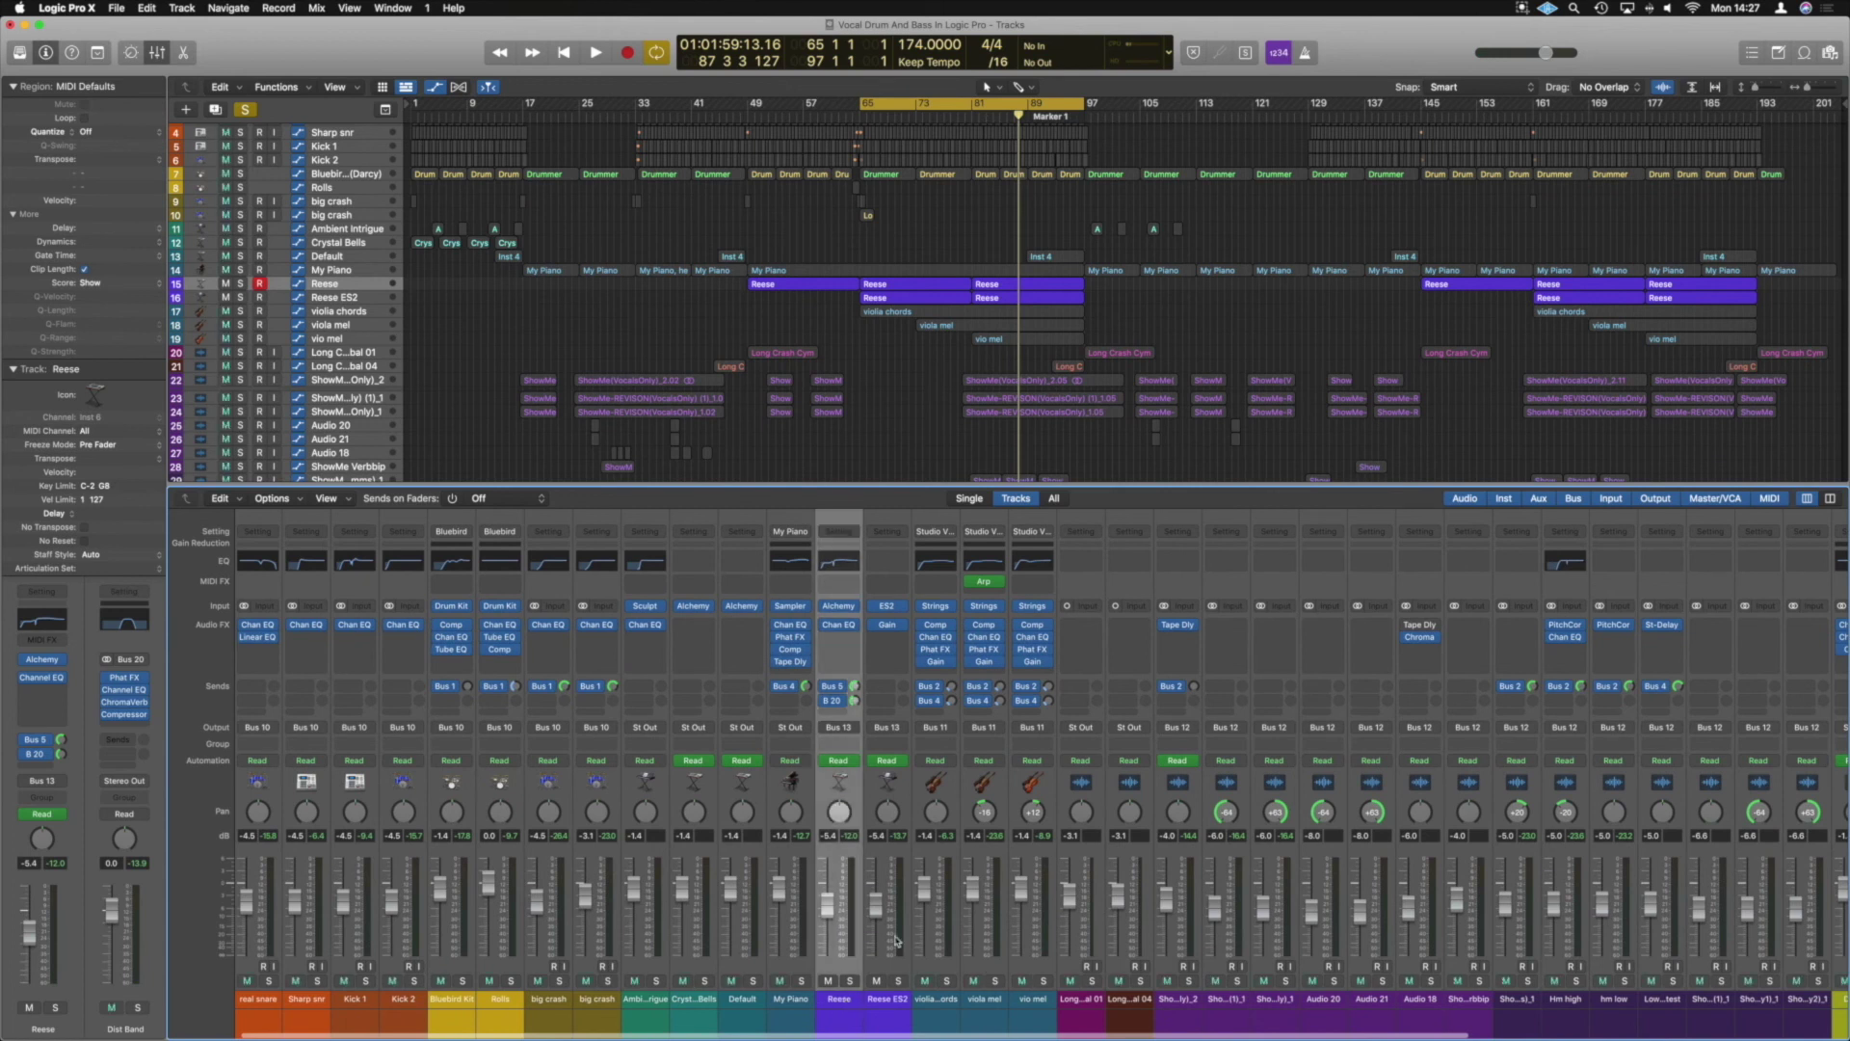
Step: Examine the Reese channel's Channel EQ curve during playback, and close it
{"action": "left_click", "coordinate": [838, 626]}
{"action": "key", "text": "space"}
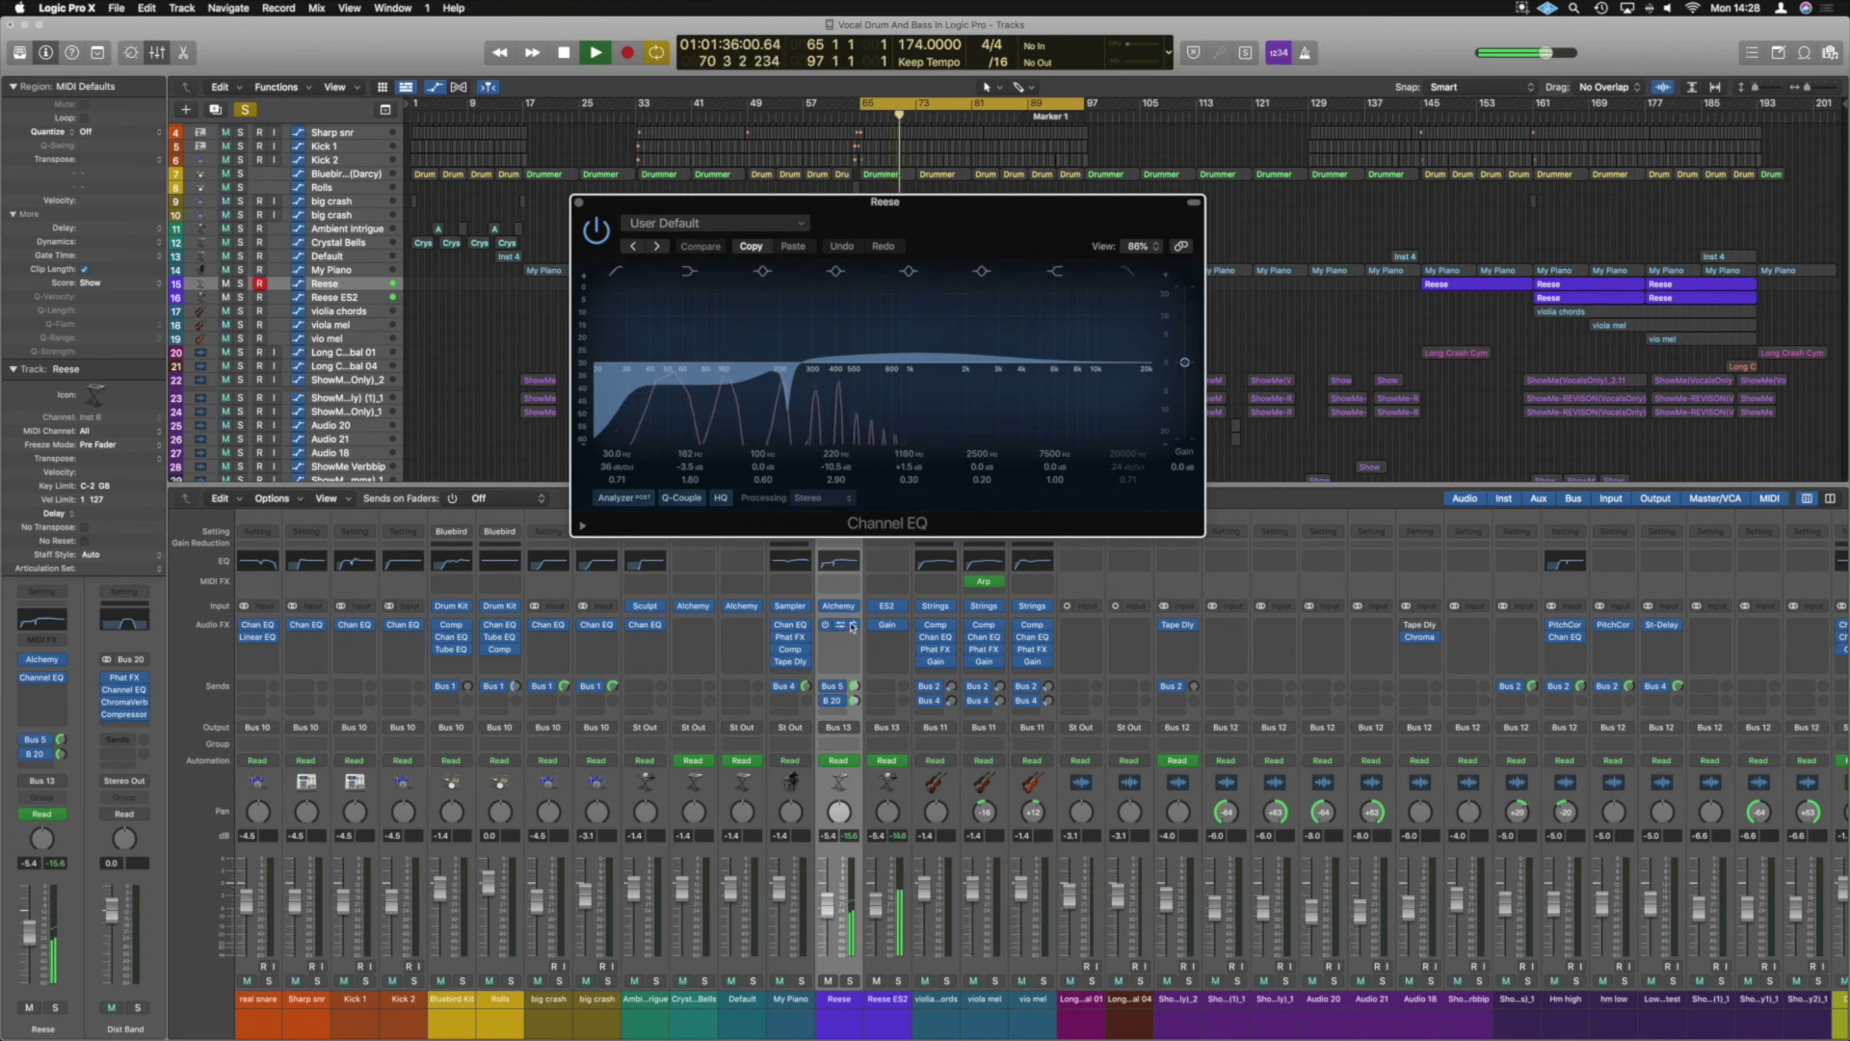
{"action": "left_click", "coordinate": [579, 203]}
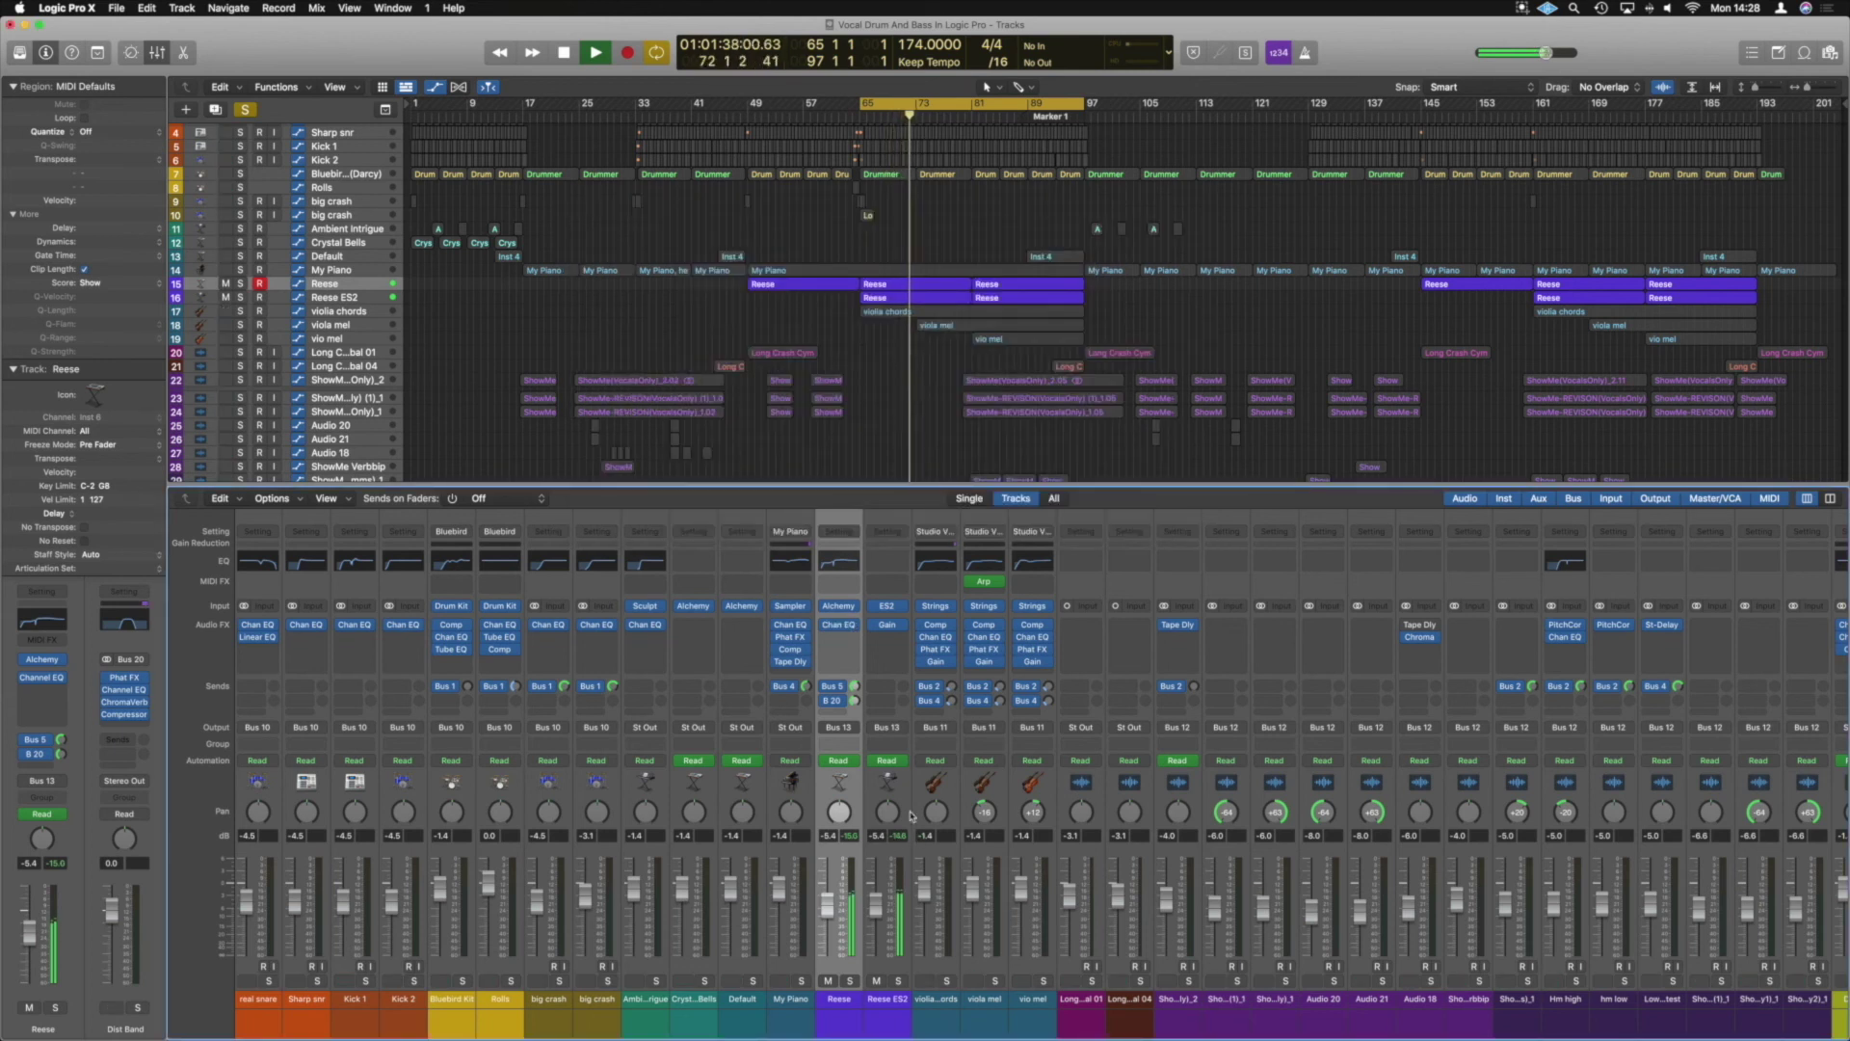
Step: Insert a Channel EQ on Reese ES2 and enable its low cut, raising the cutoff frequency and steepening the slope
{"action": "left_click", "coordinate": [891, 576]}
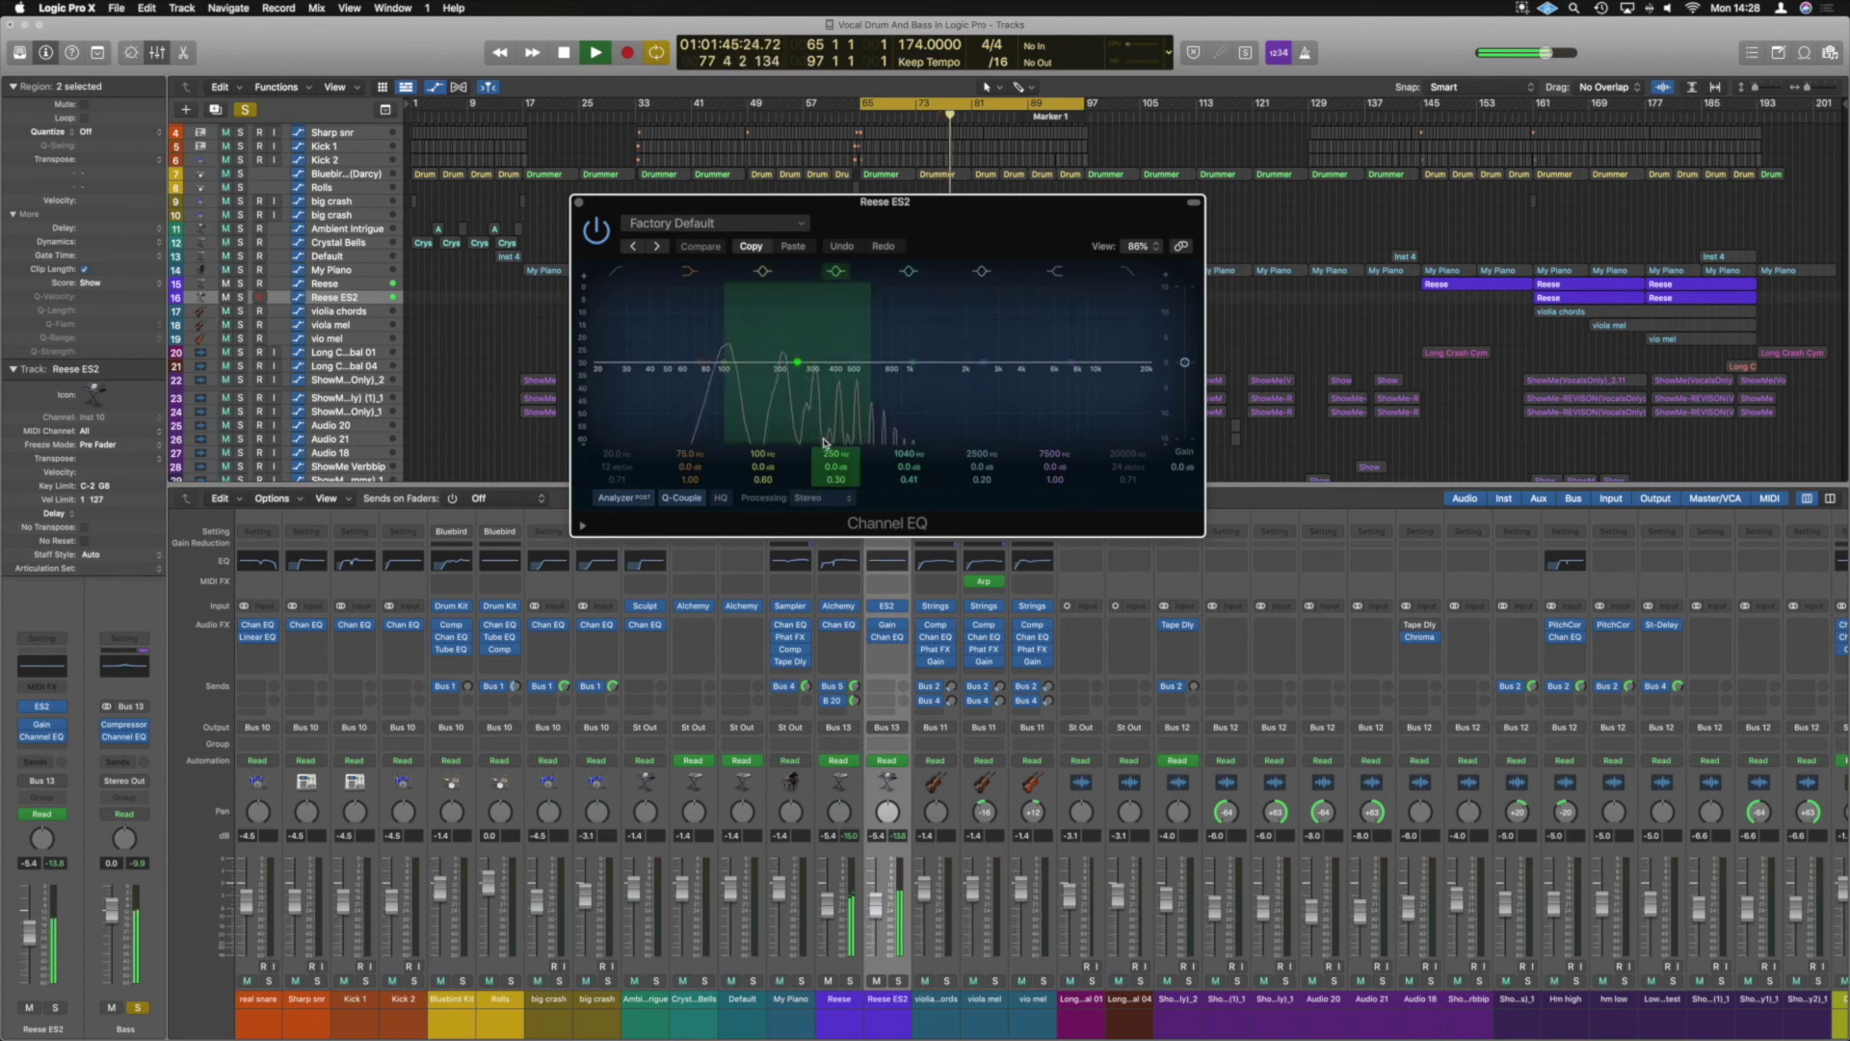
{"action": "left_click", "coordinate": [648, 441]}
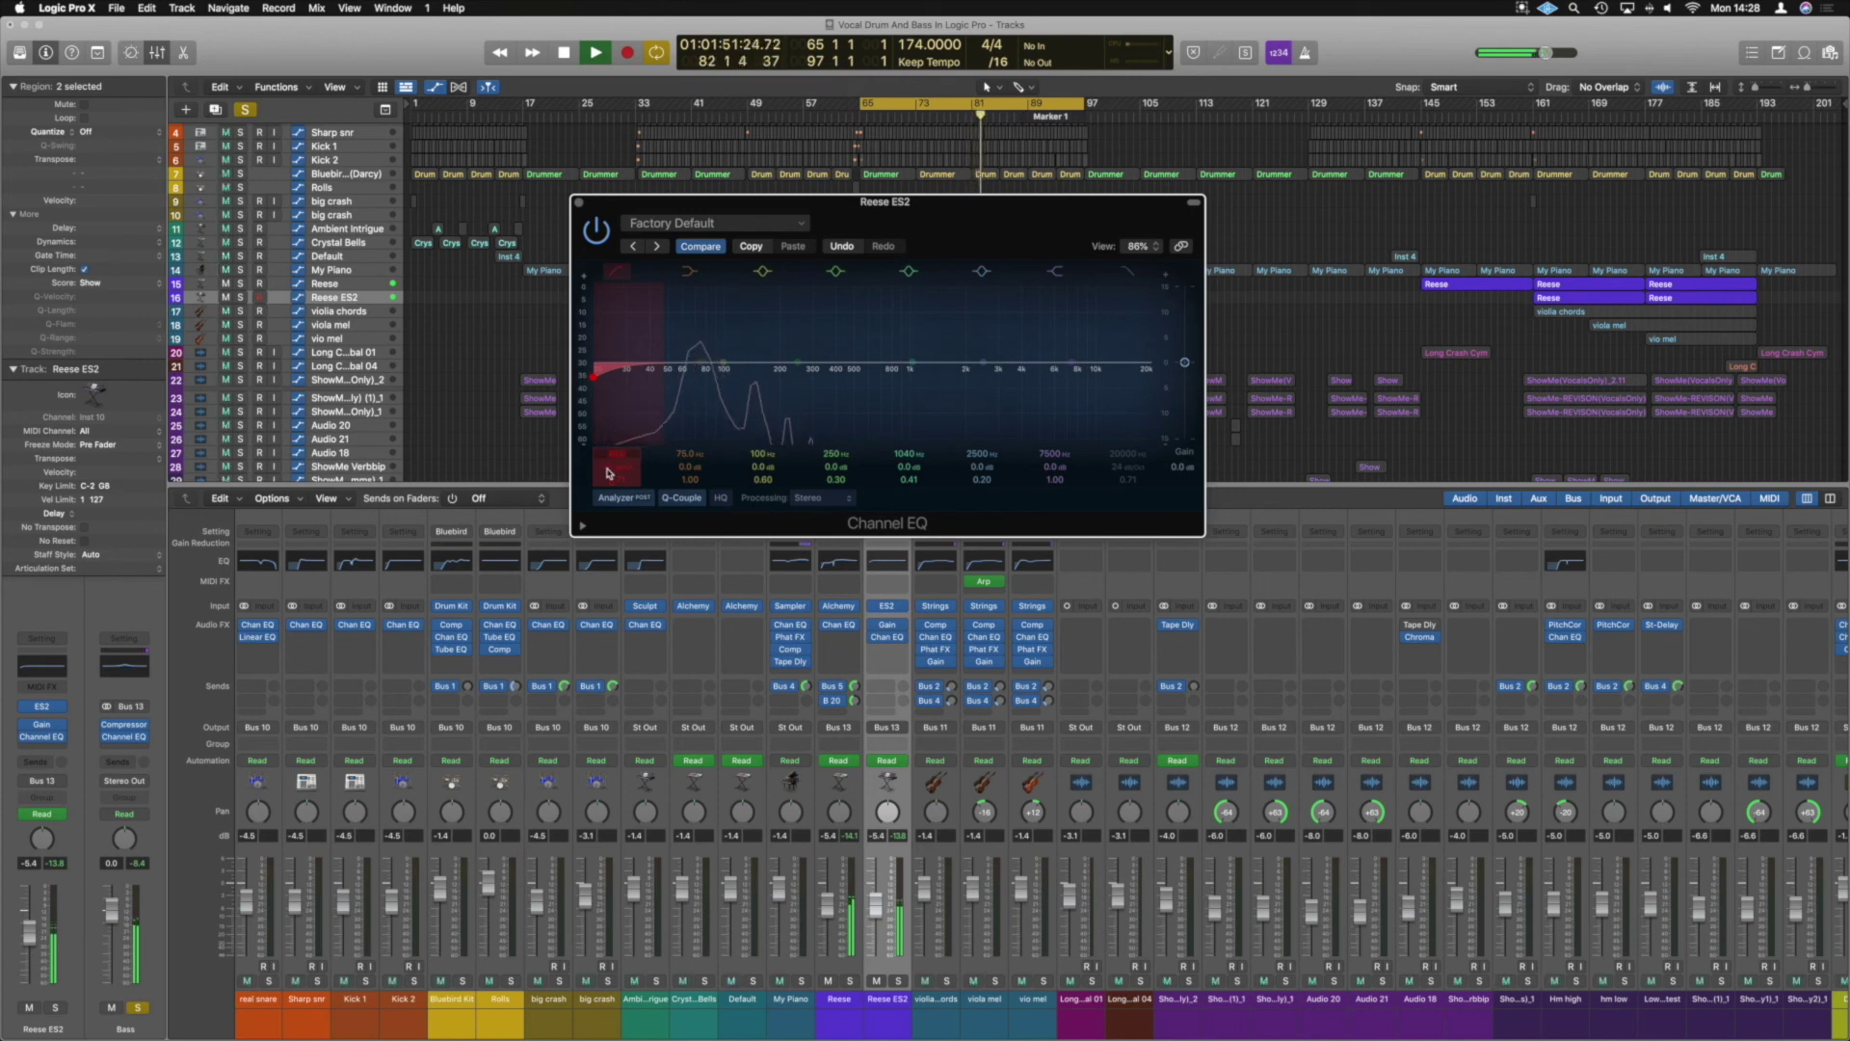
{"action": "key", "text": "Return"}
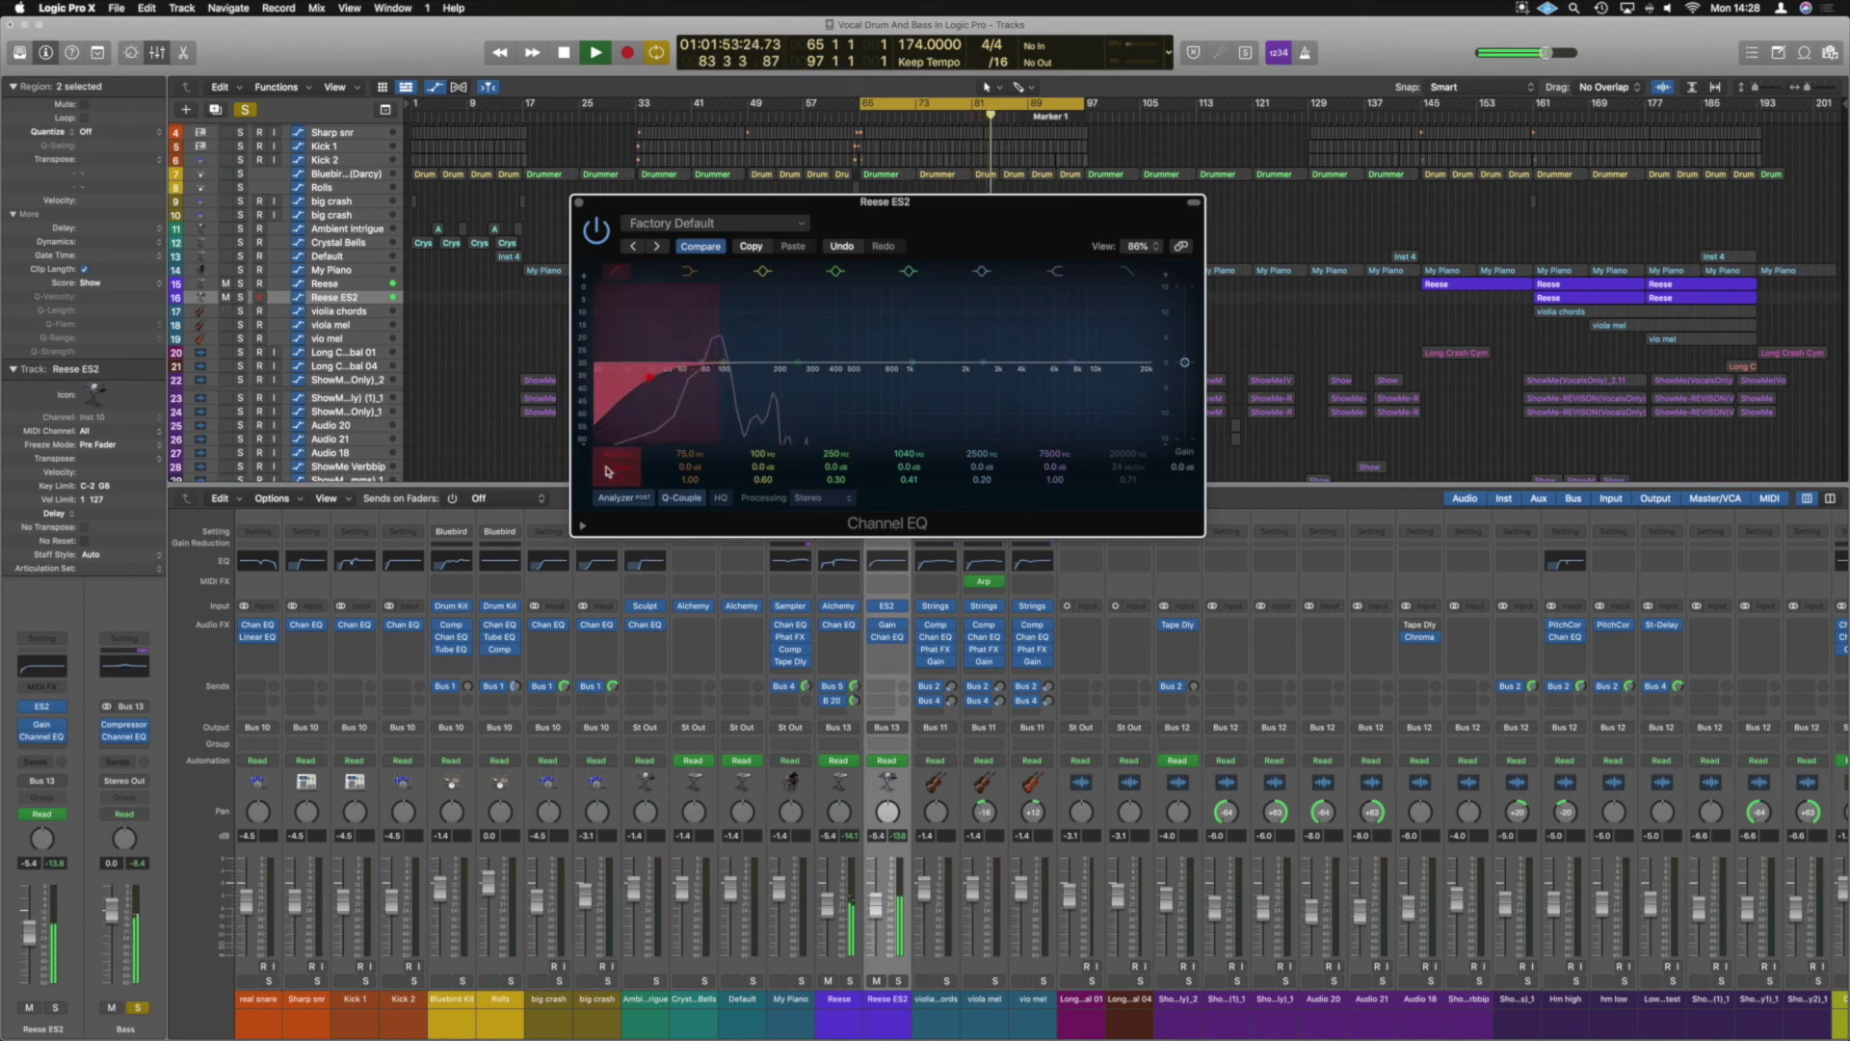
{"action": "left_click_drag", "start_coordinate": [614, 467], "coordinate": [614, 453]}
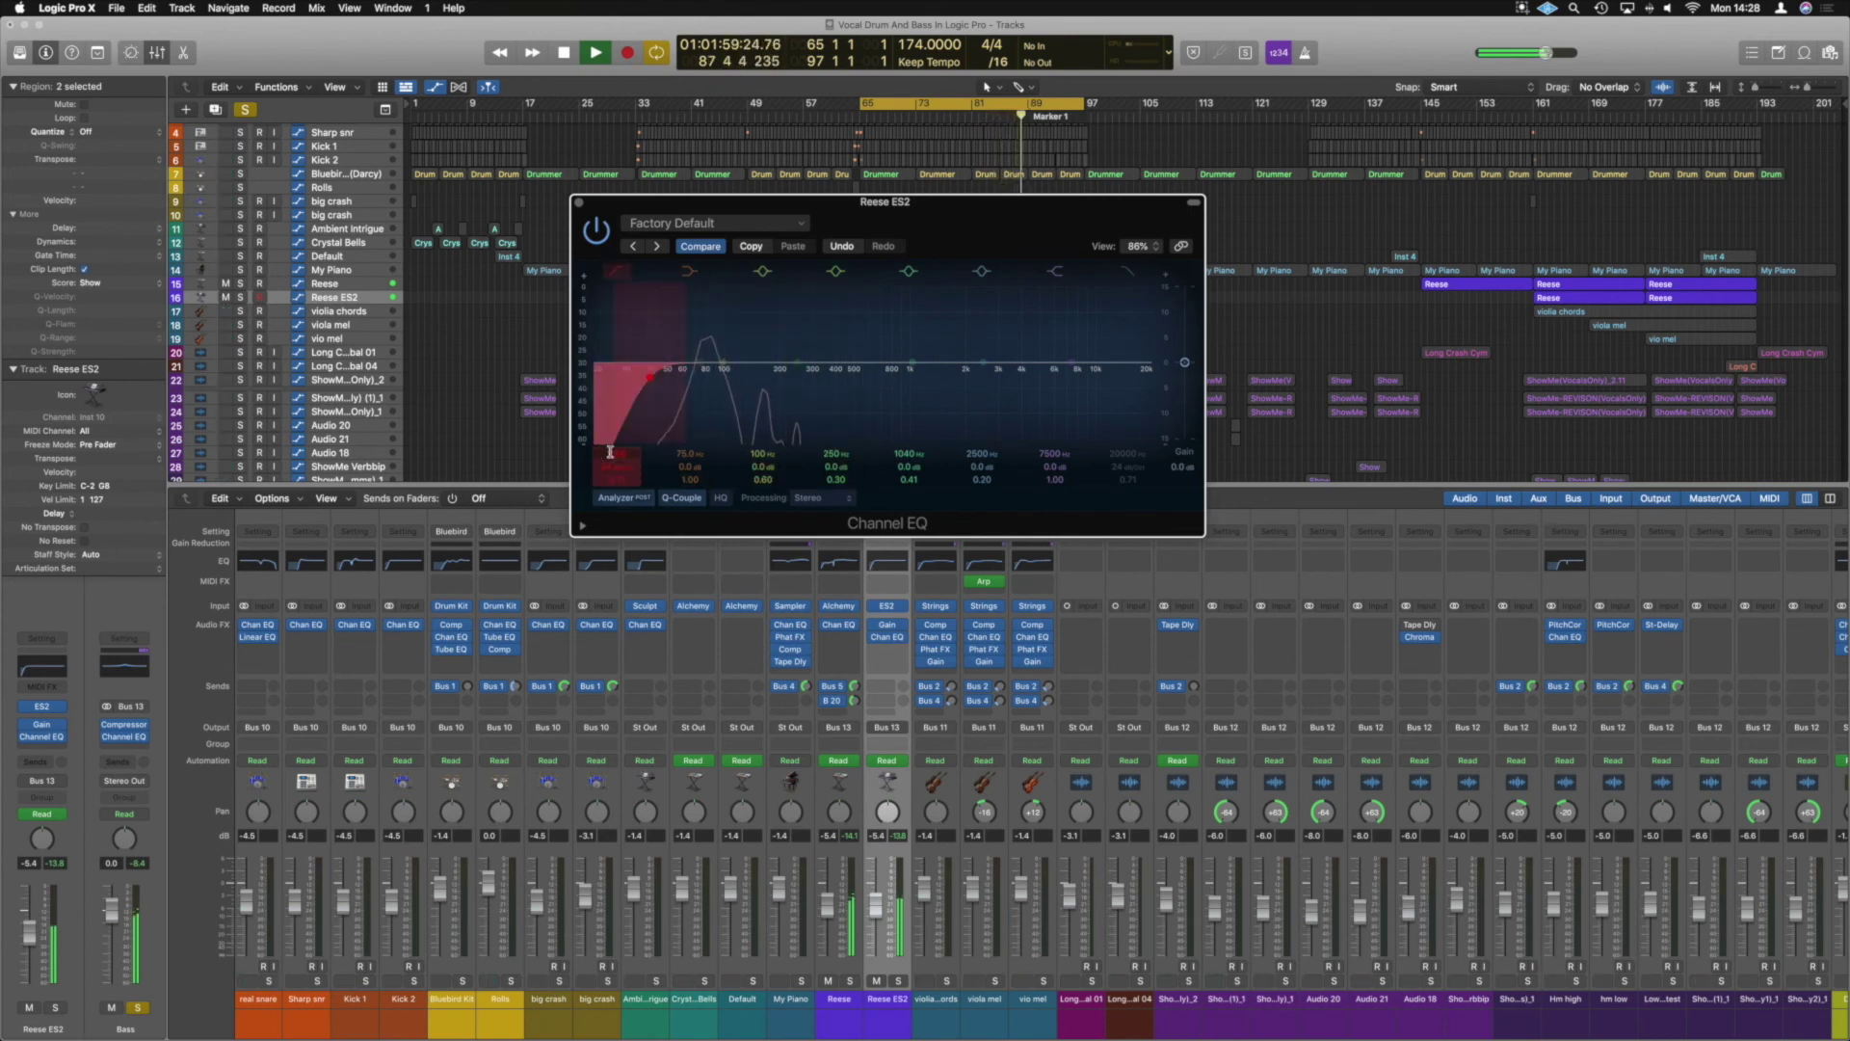
{"action": "key", "text": "Return"}
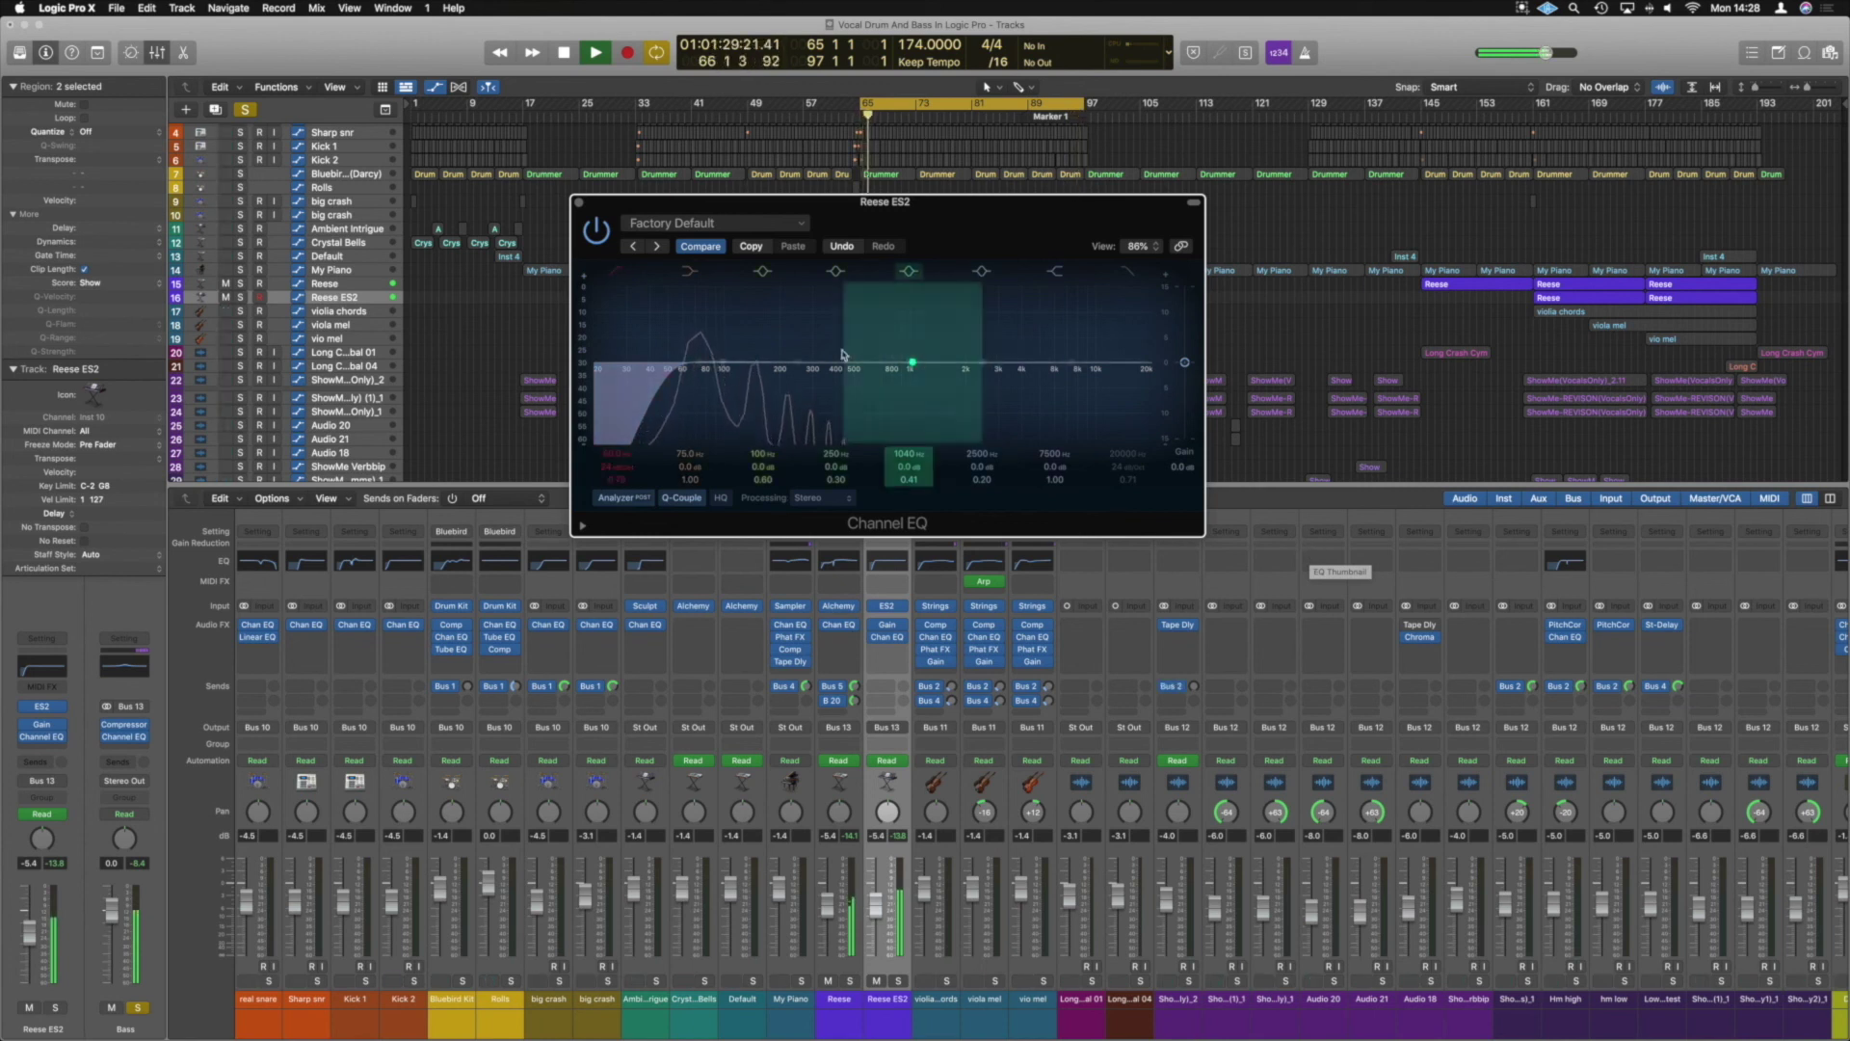
Step: Close the Reese ES2 Channel EQ, solo the Dist Band alongside the Bass bus, and restart playback
{"action": "left_click", "coordinate": [578, 203]}
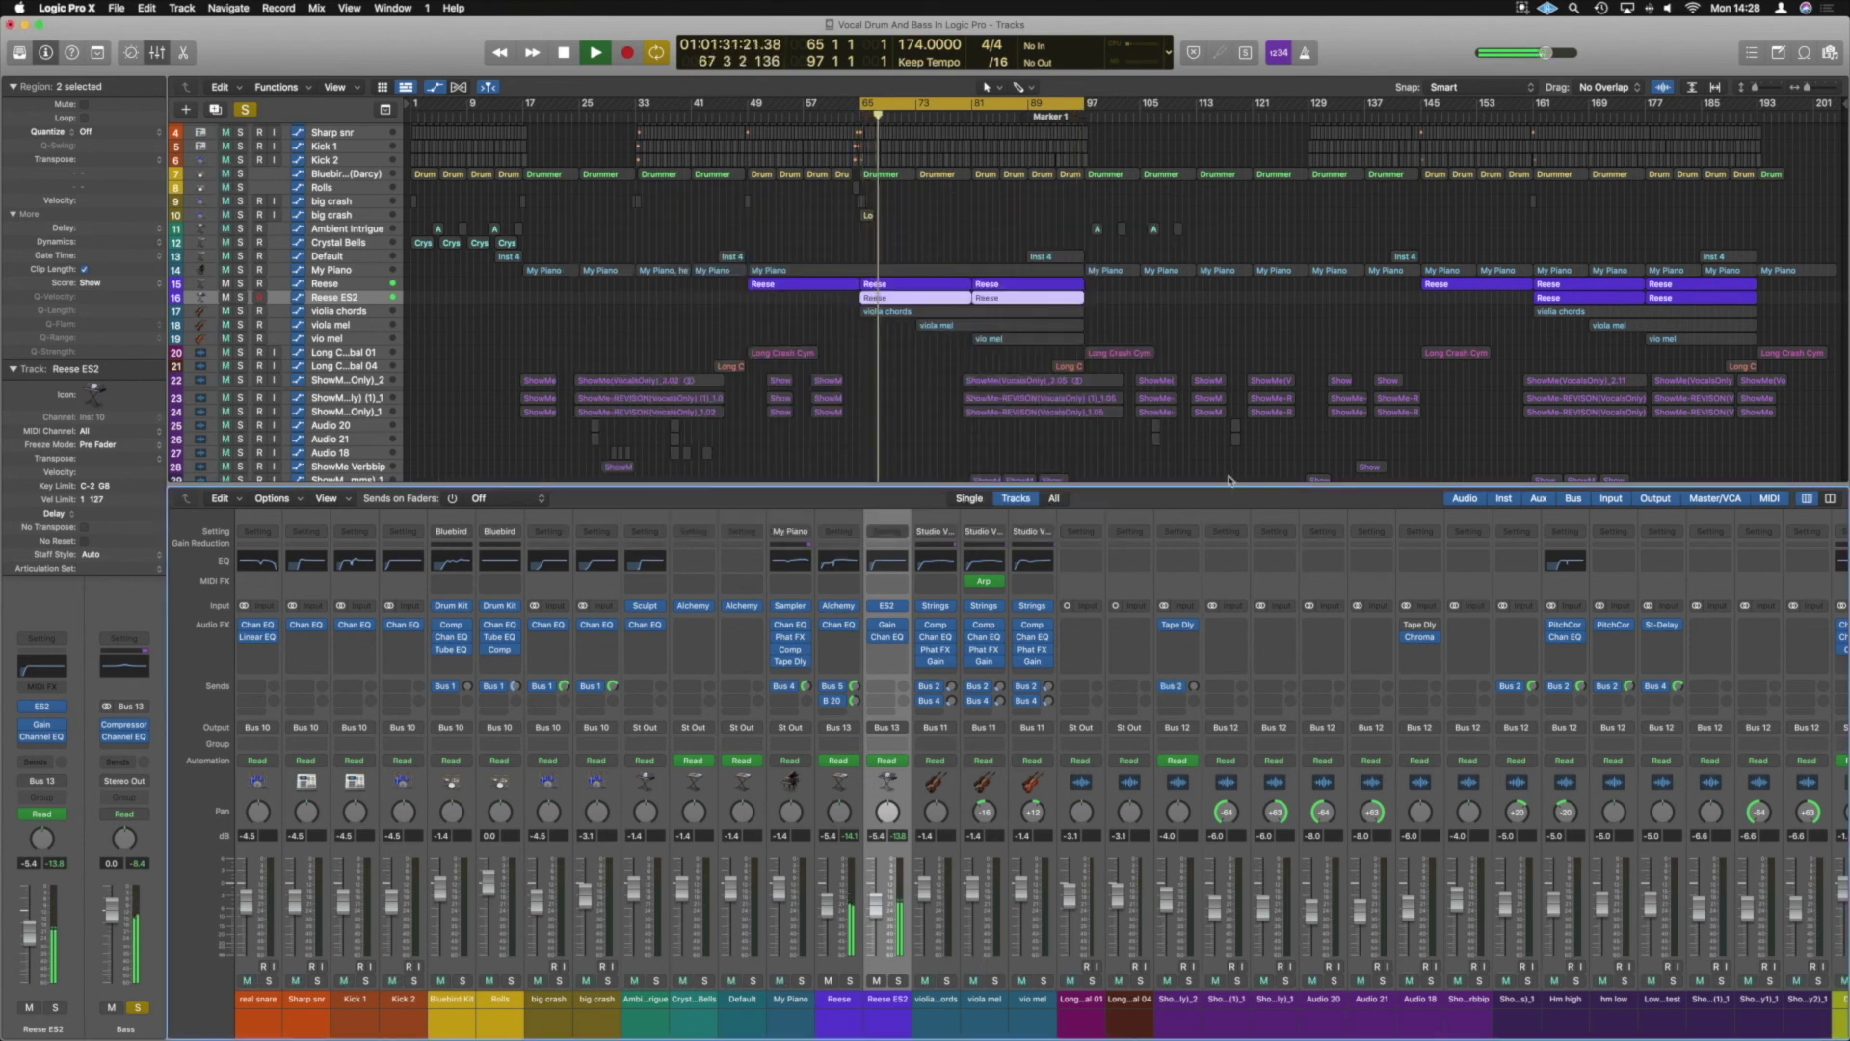
{"action": "key", "text": "space"}
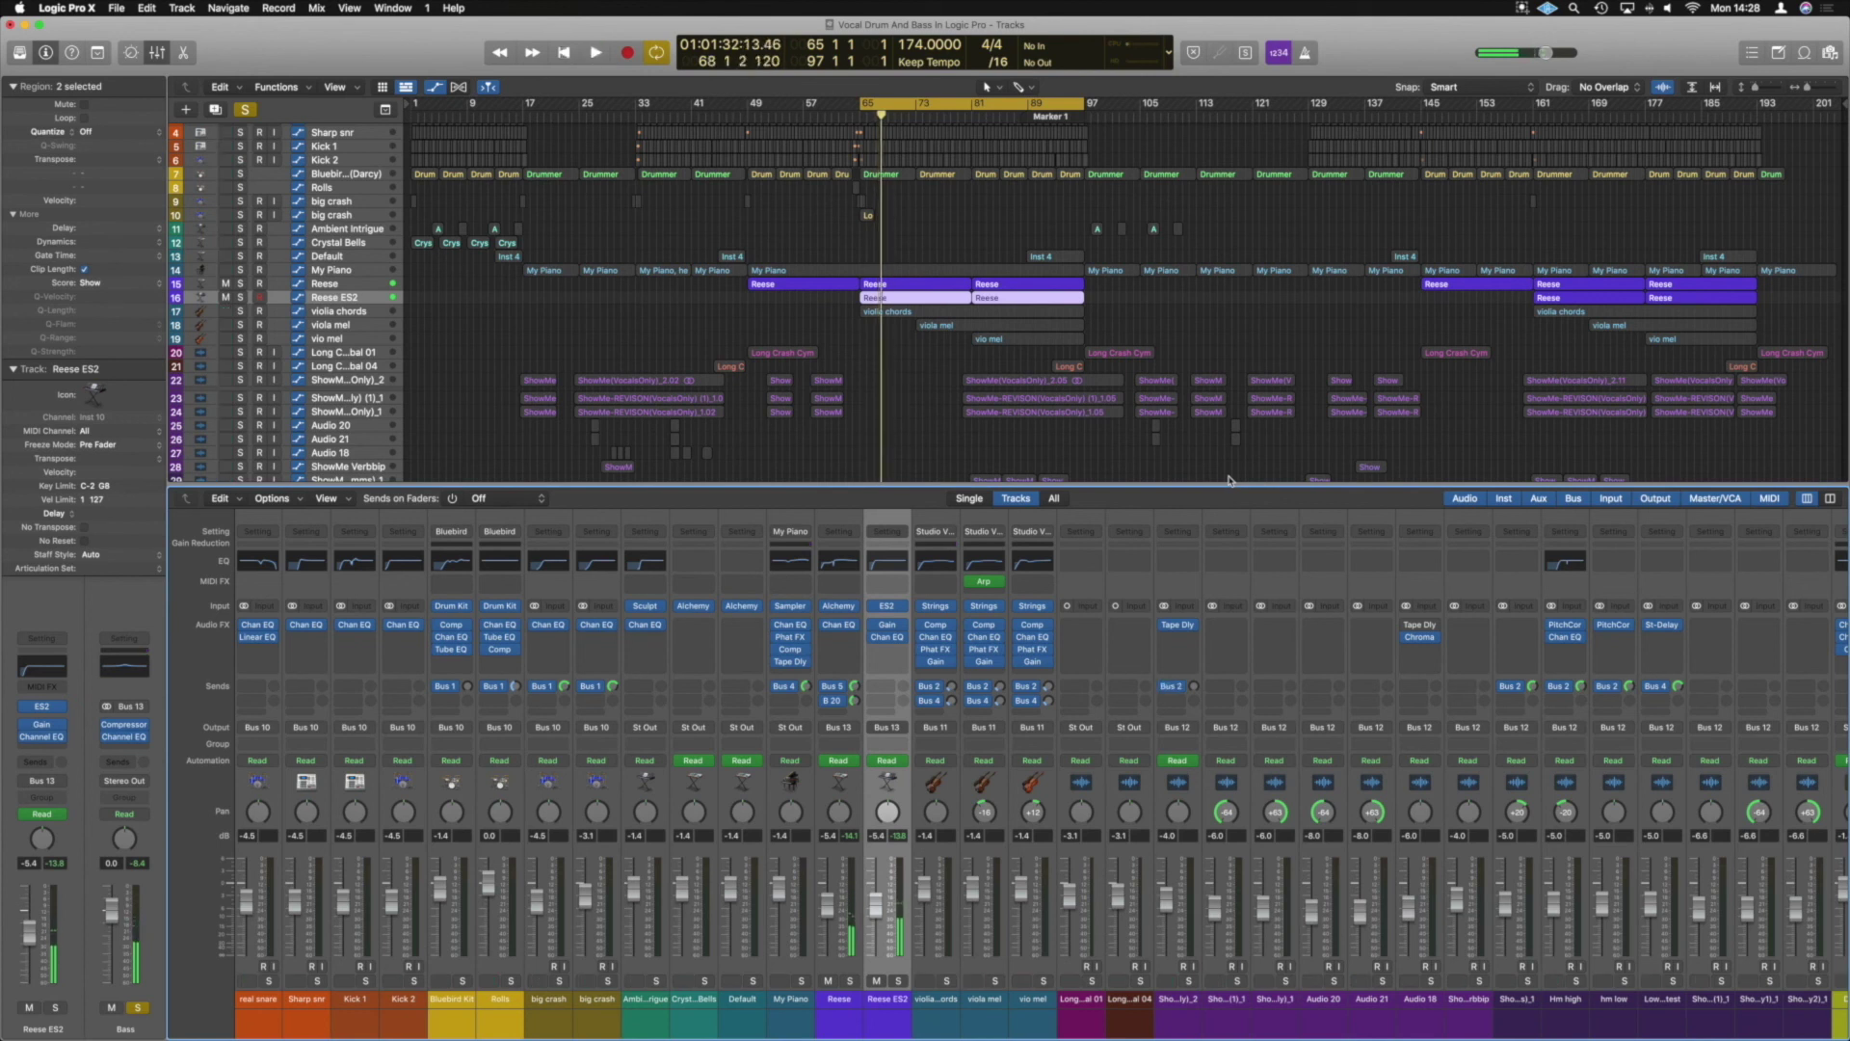
{"action": "scroll", "coordinate": [1220, 610], "scroll_direction": "right", "scroll_amount": 10}
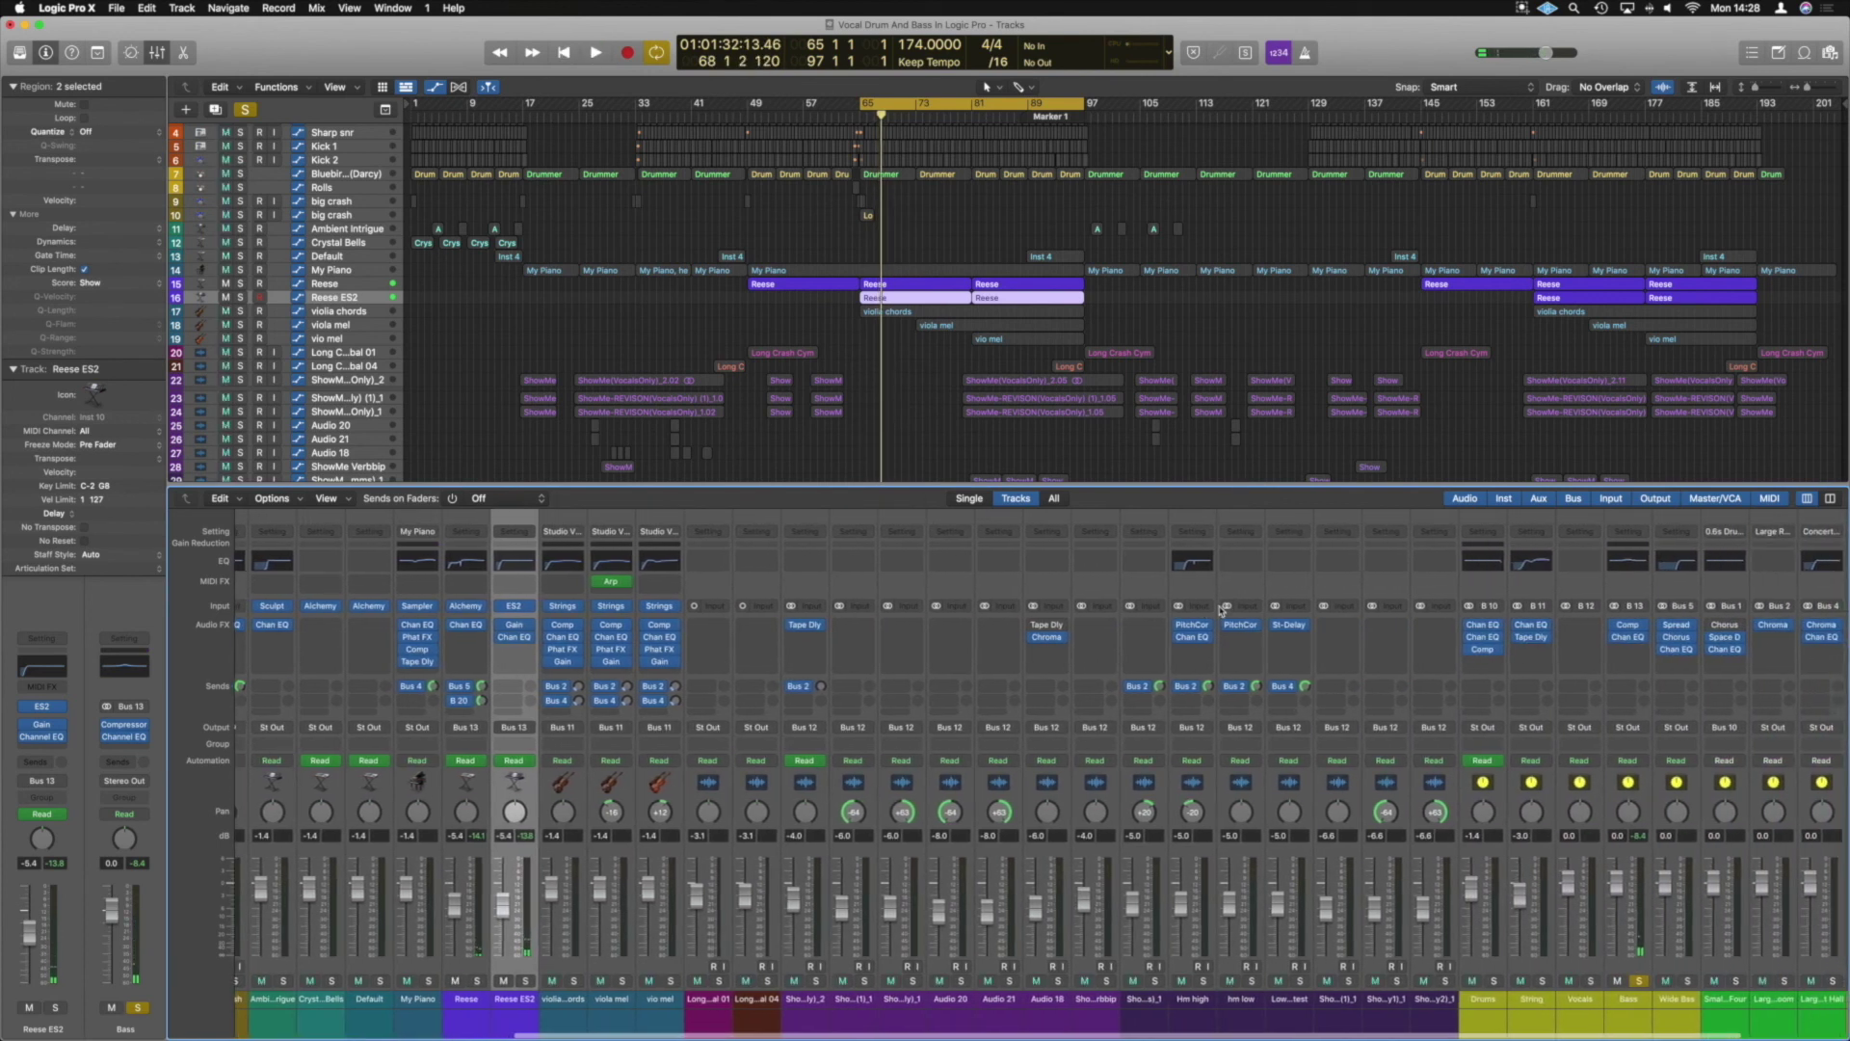
{"action": "scroll", "coordinate": [1220, 610], "scroll_direction": "right", "scroll_amount": 3}
{"action": "left_click", "coordinate": [1736, 981]}
{"action": "key", "text": "space"}
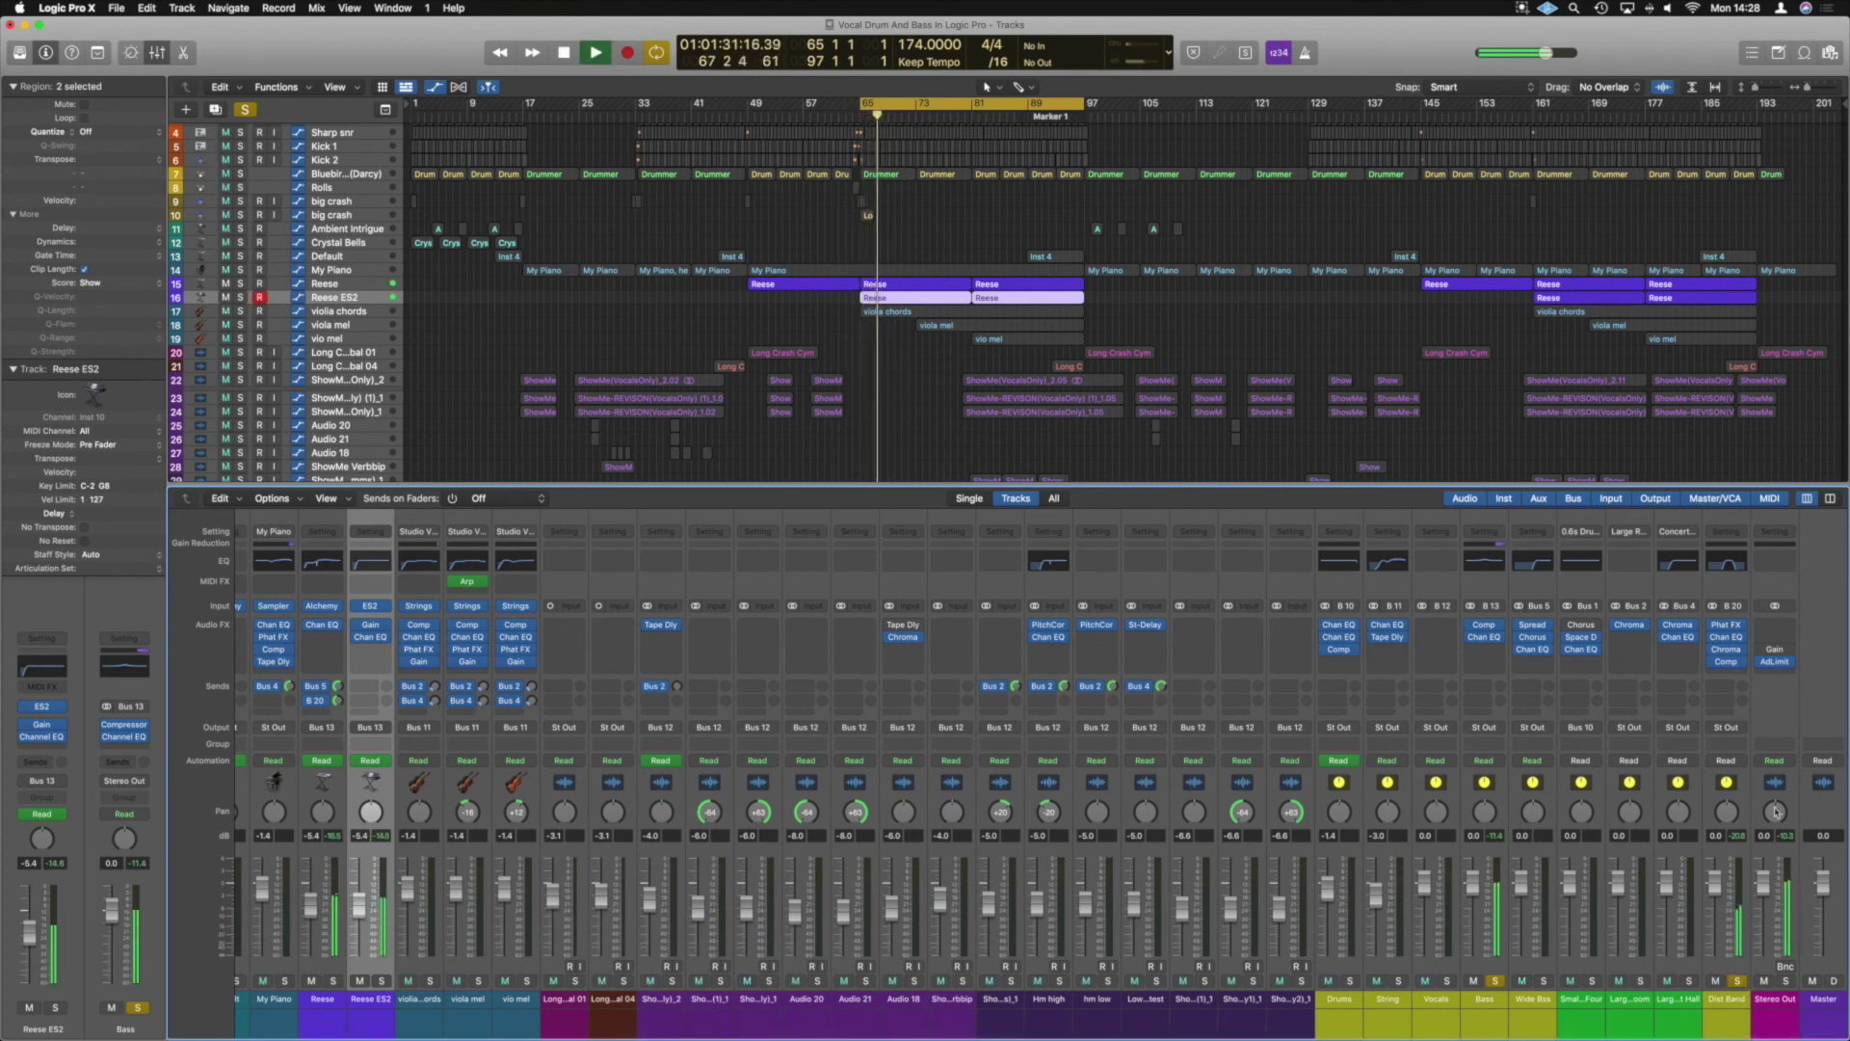
Step: Enable the Gain plug-in on Stereo Out and turn on Mono to check the soloed bass and distortion in mono
{"action": "left_click", "coordinate": [1773, 651]}
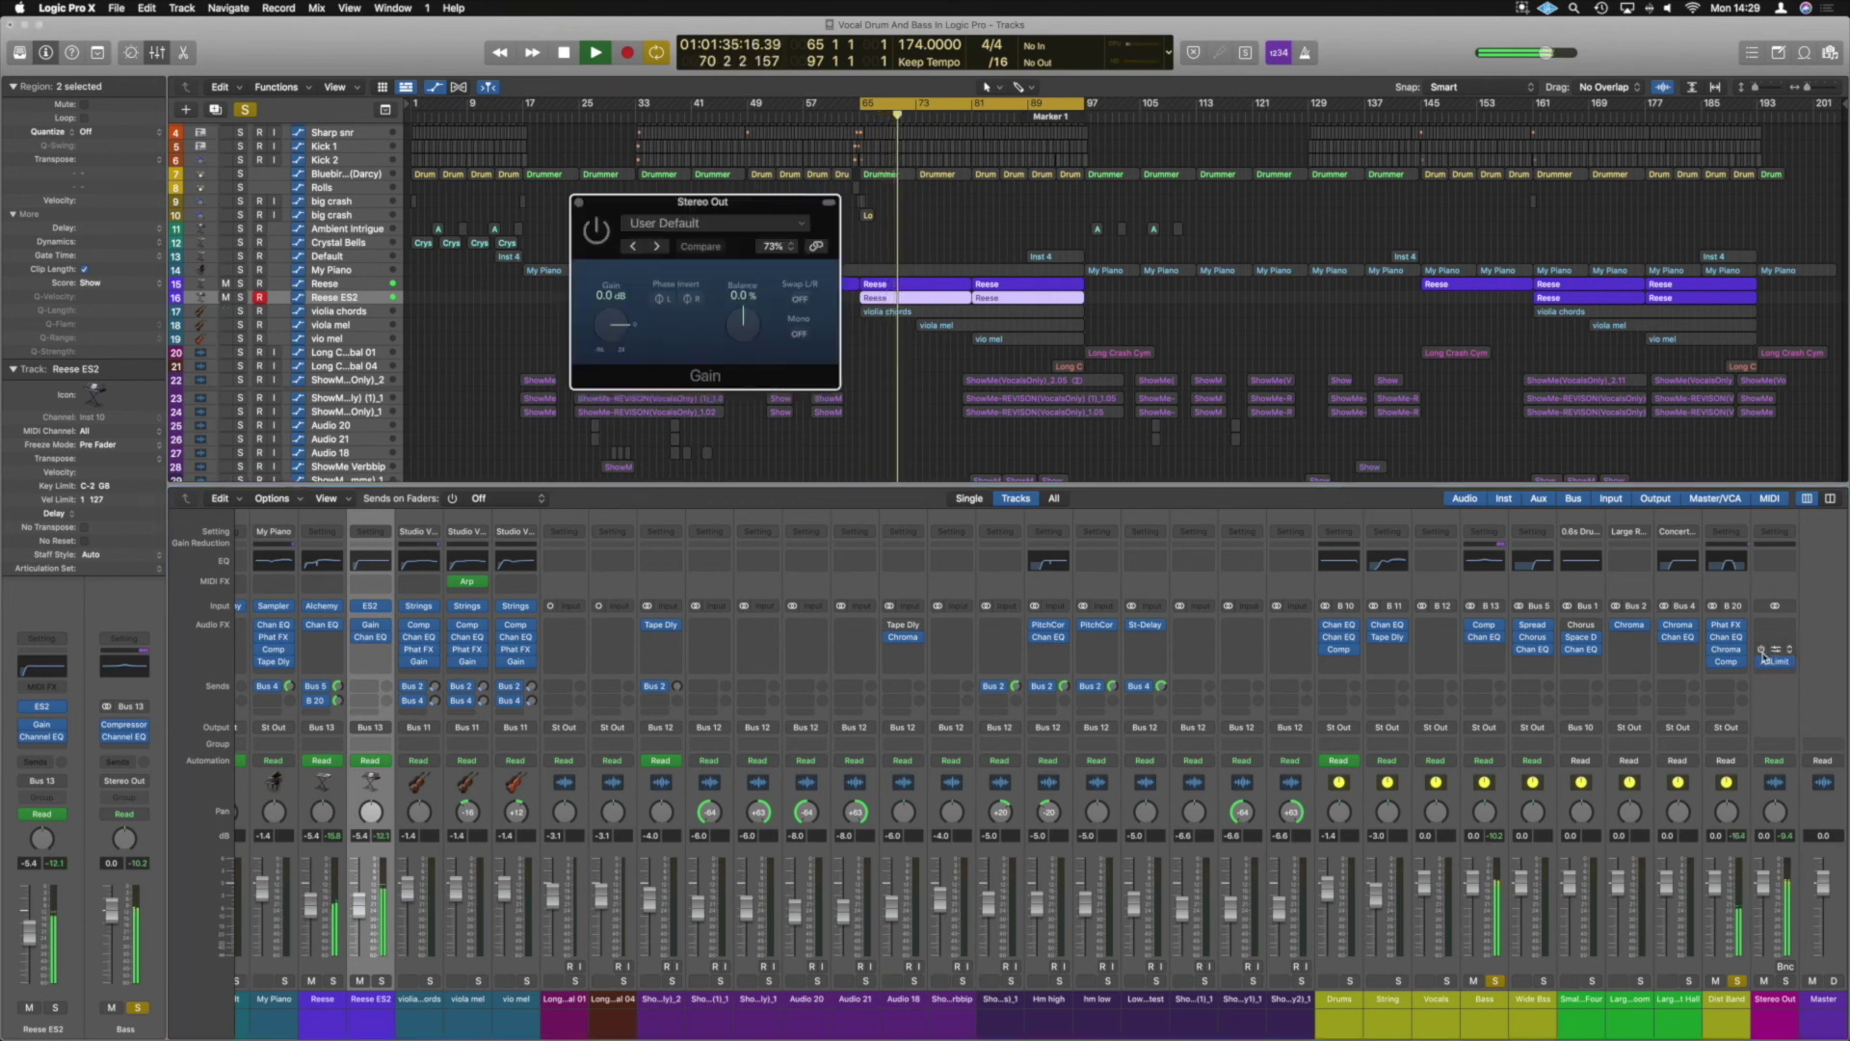
{"action": "left_click", "coordinate": [1765, 656]}
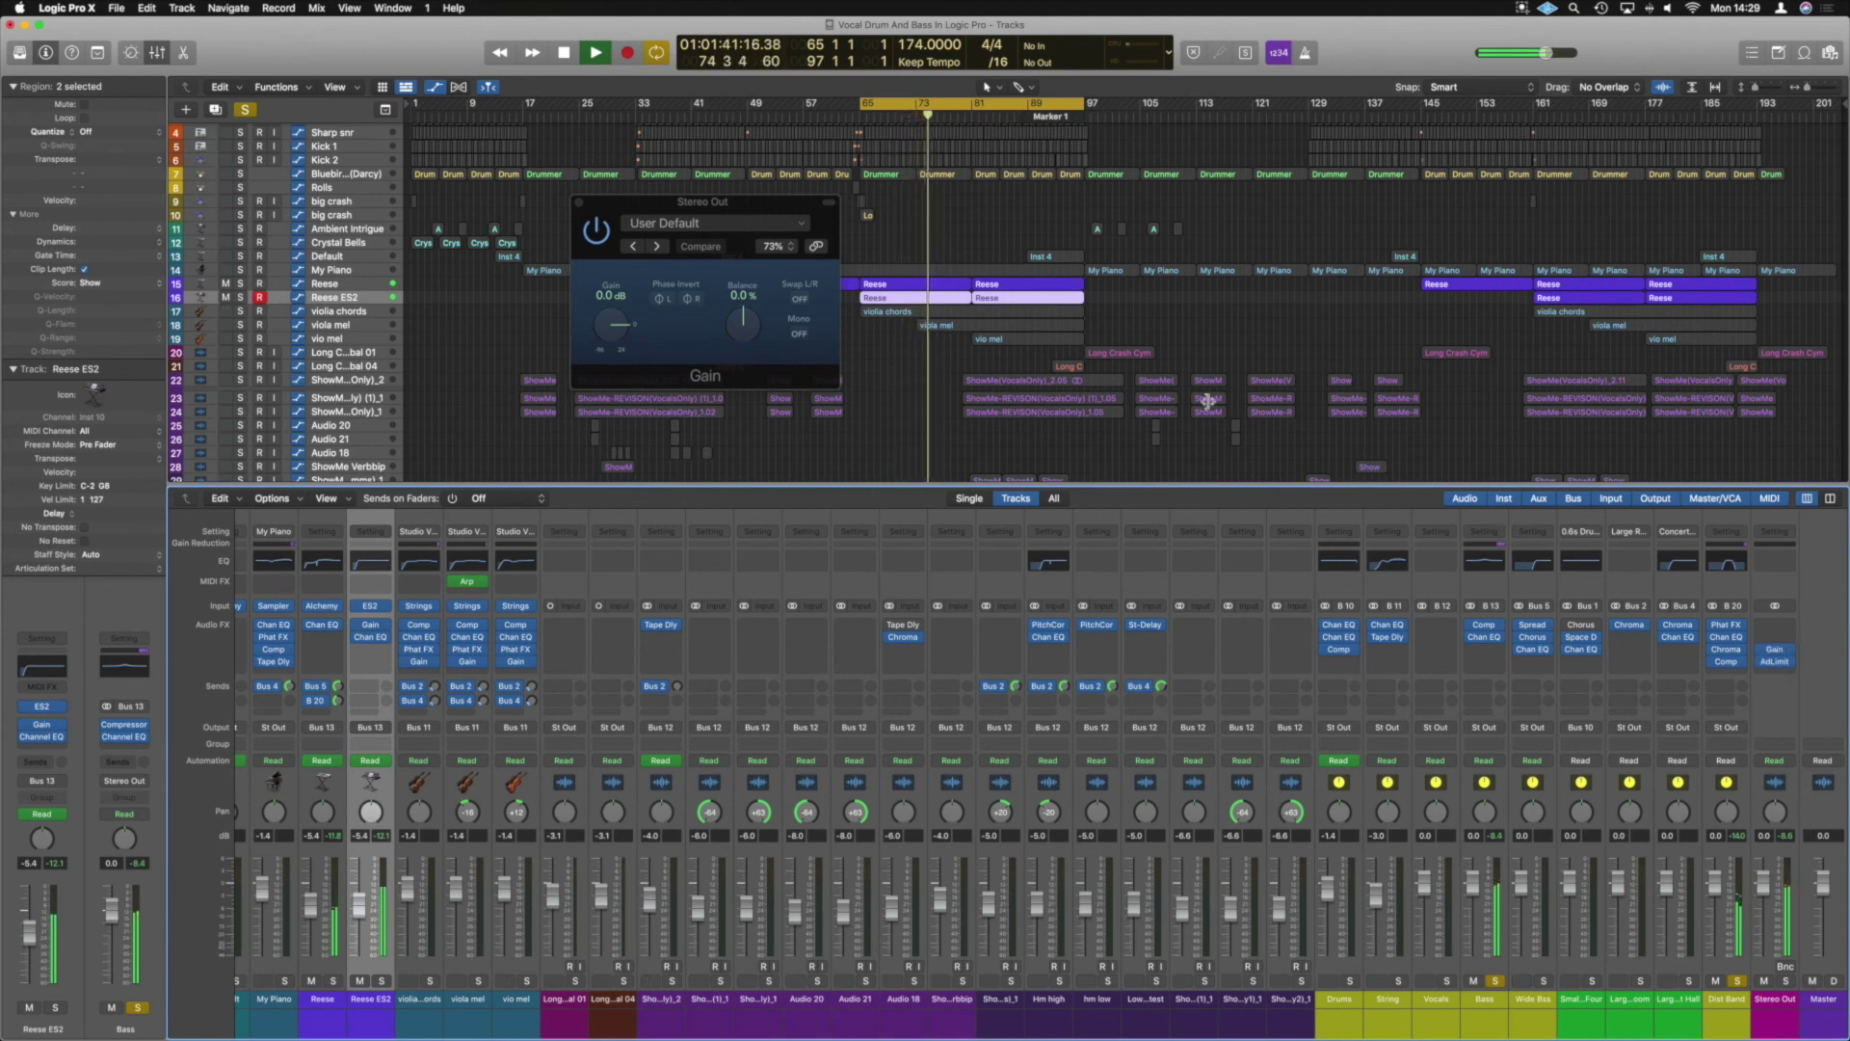
{"action": "left_click", "coordinate": [802, 336]}
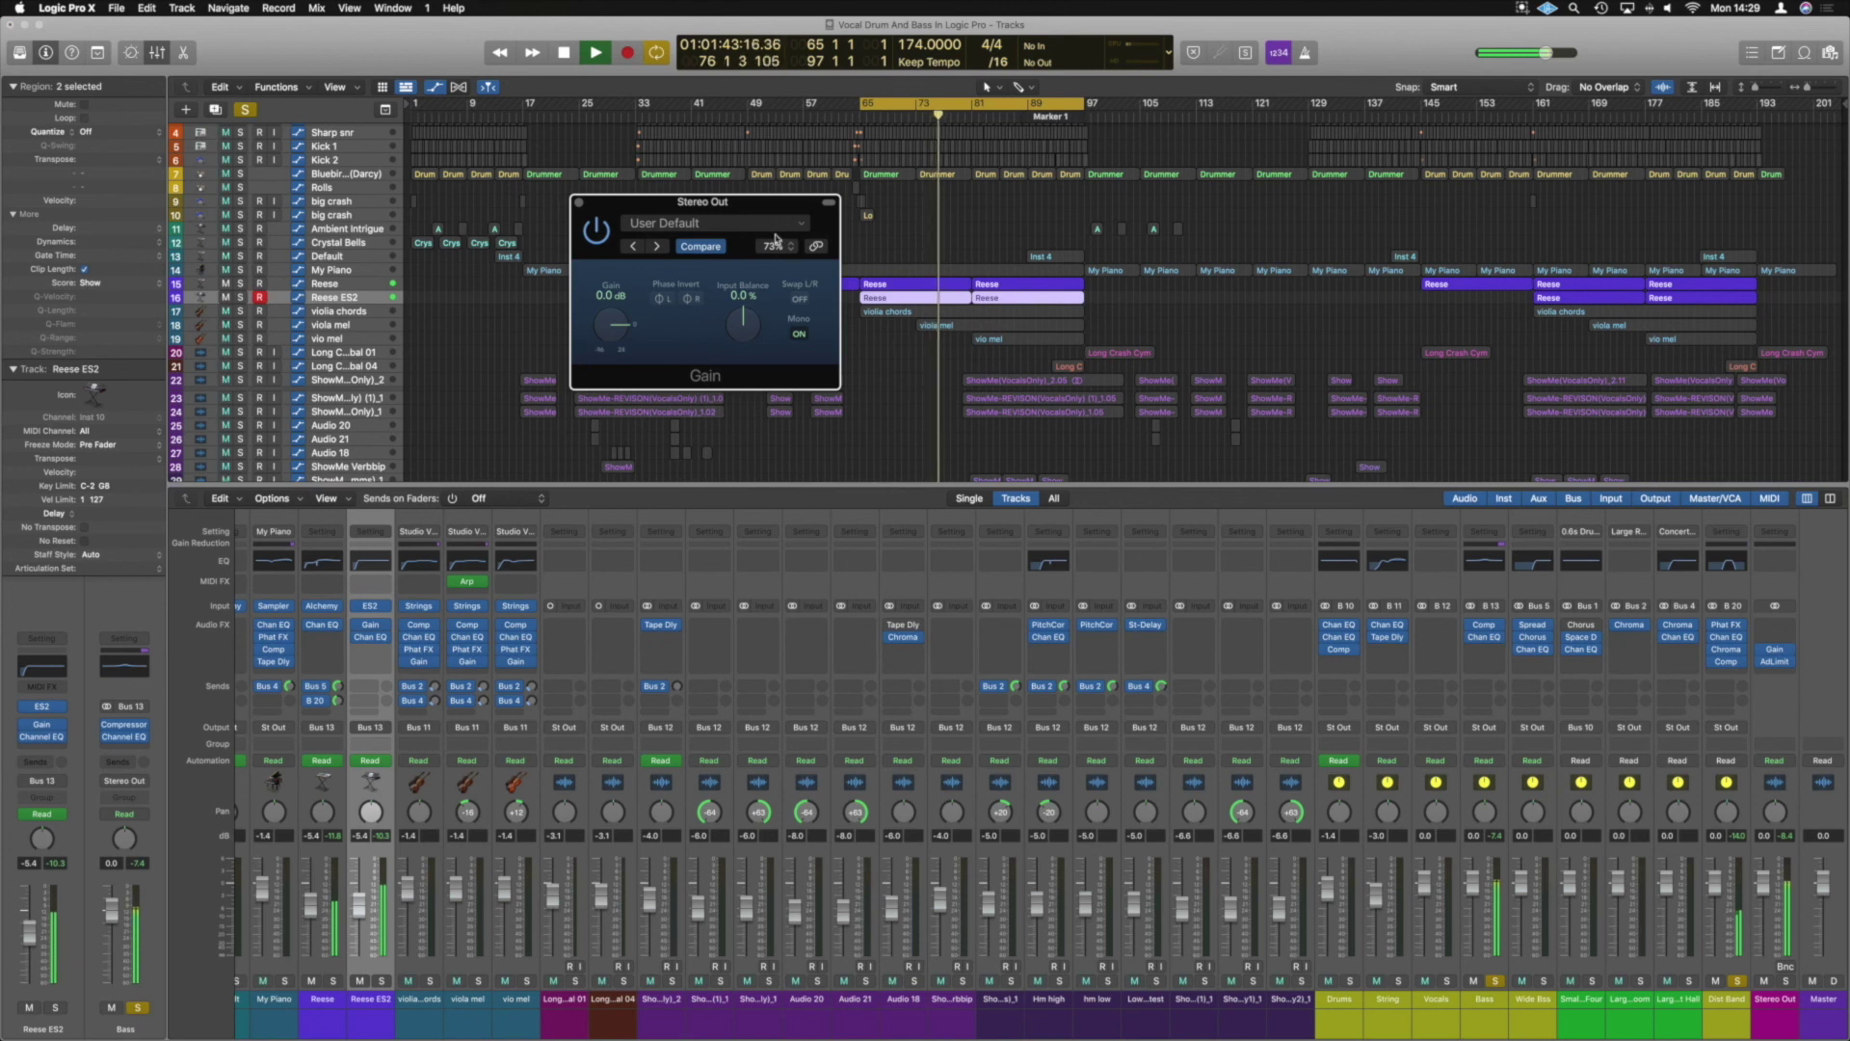
{"action": "left_click_drag", "start_coordinate": [744, 201], "coordinate": [1296, 298]}
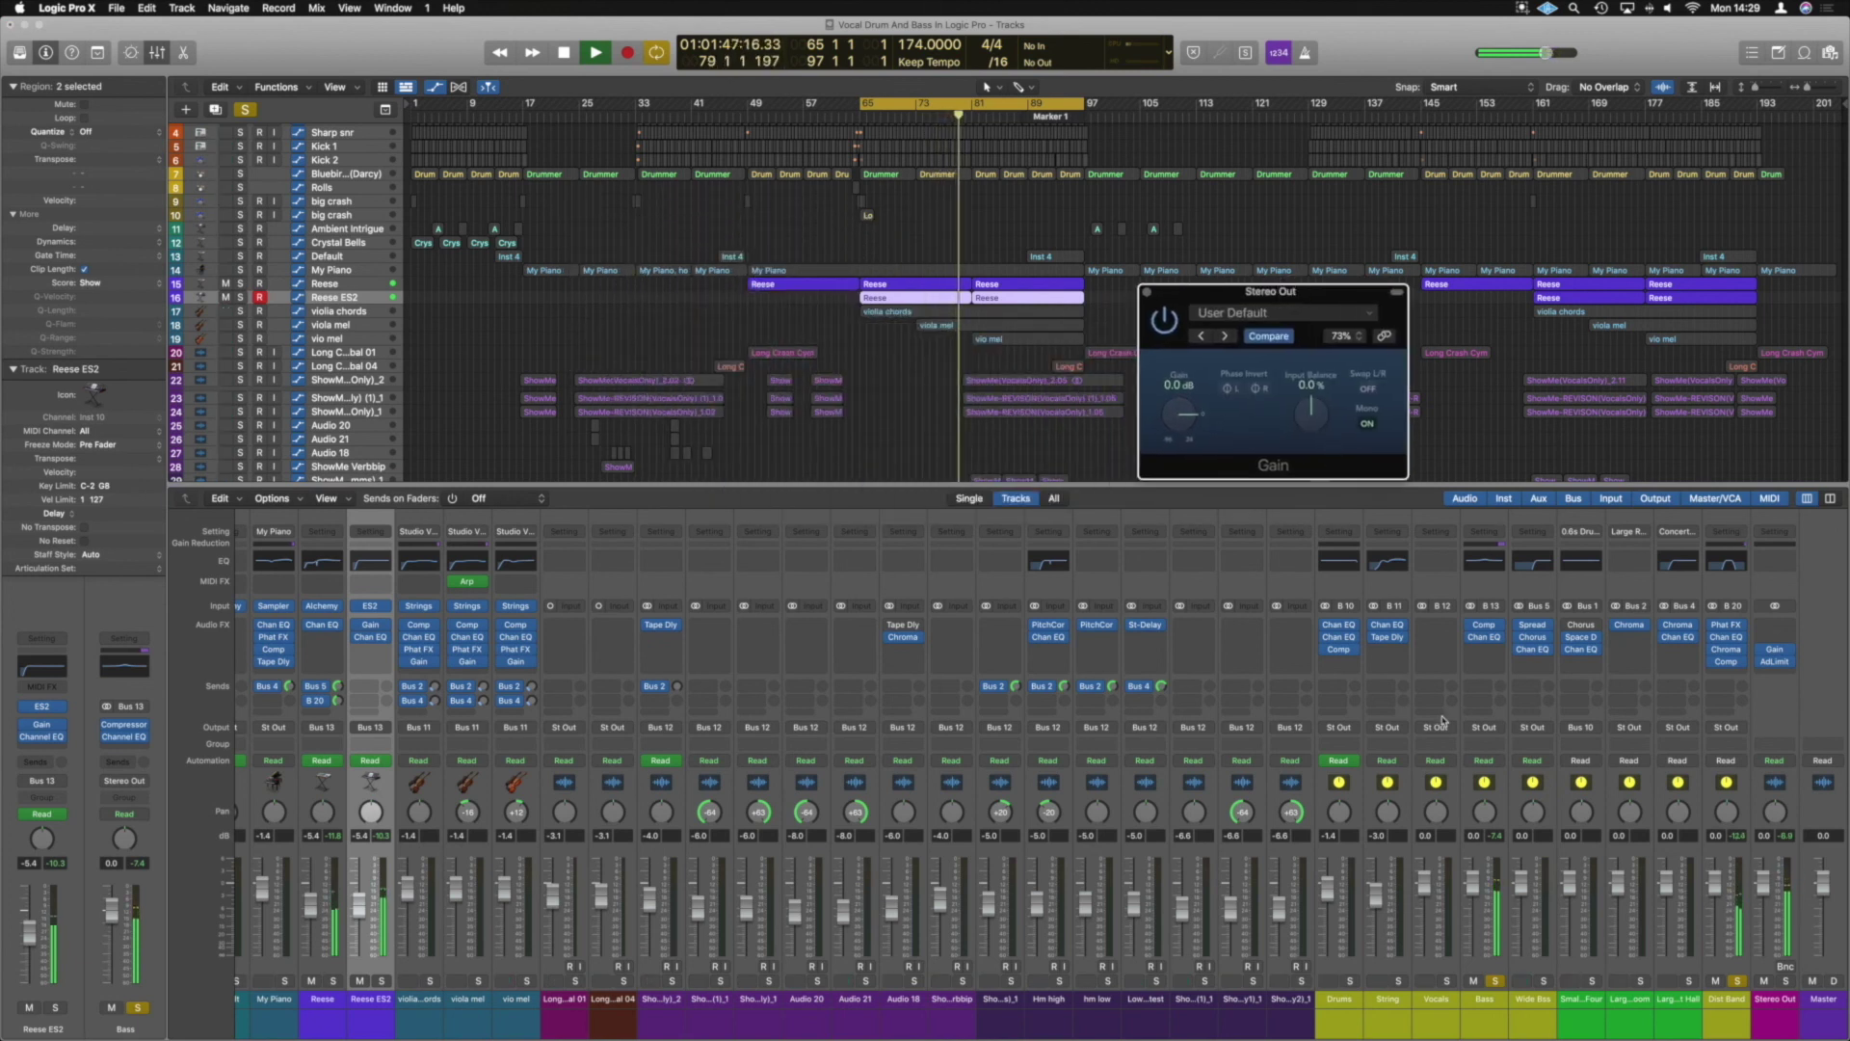
Step: Unsolo Bass and Dist Band to hear the full mix, turn Mono off on the Stereo Out Gain, close it, and stop playback
{"action": "left_click", "coordinate": [1495, 981]}
{"action": "left_click", "coordinate": [1741, 981]}
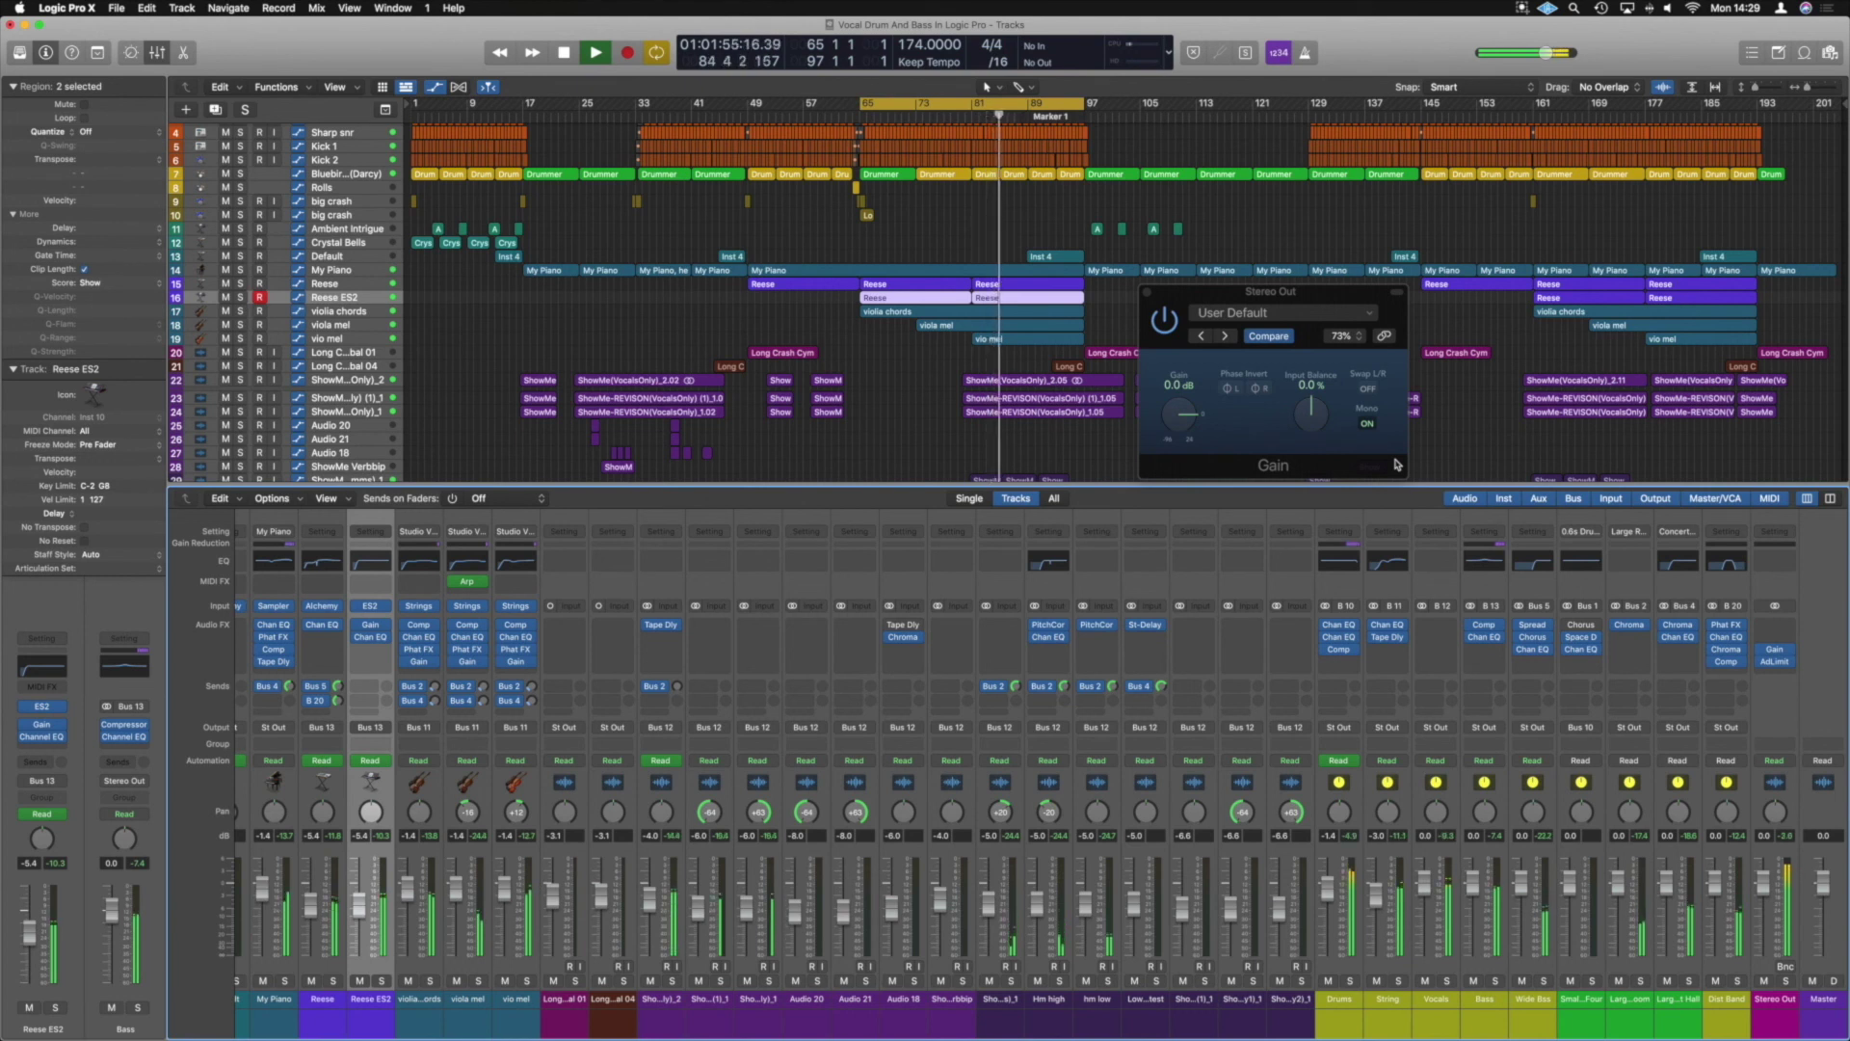
{"action": "left_click", "coordinate": [1368, 427]}
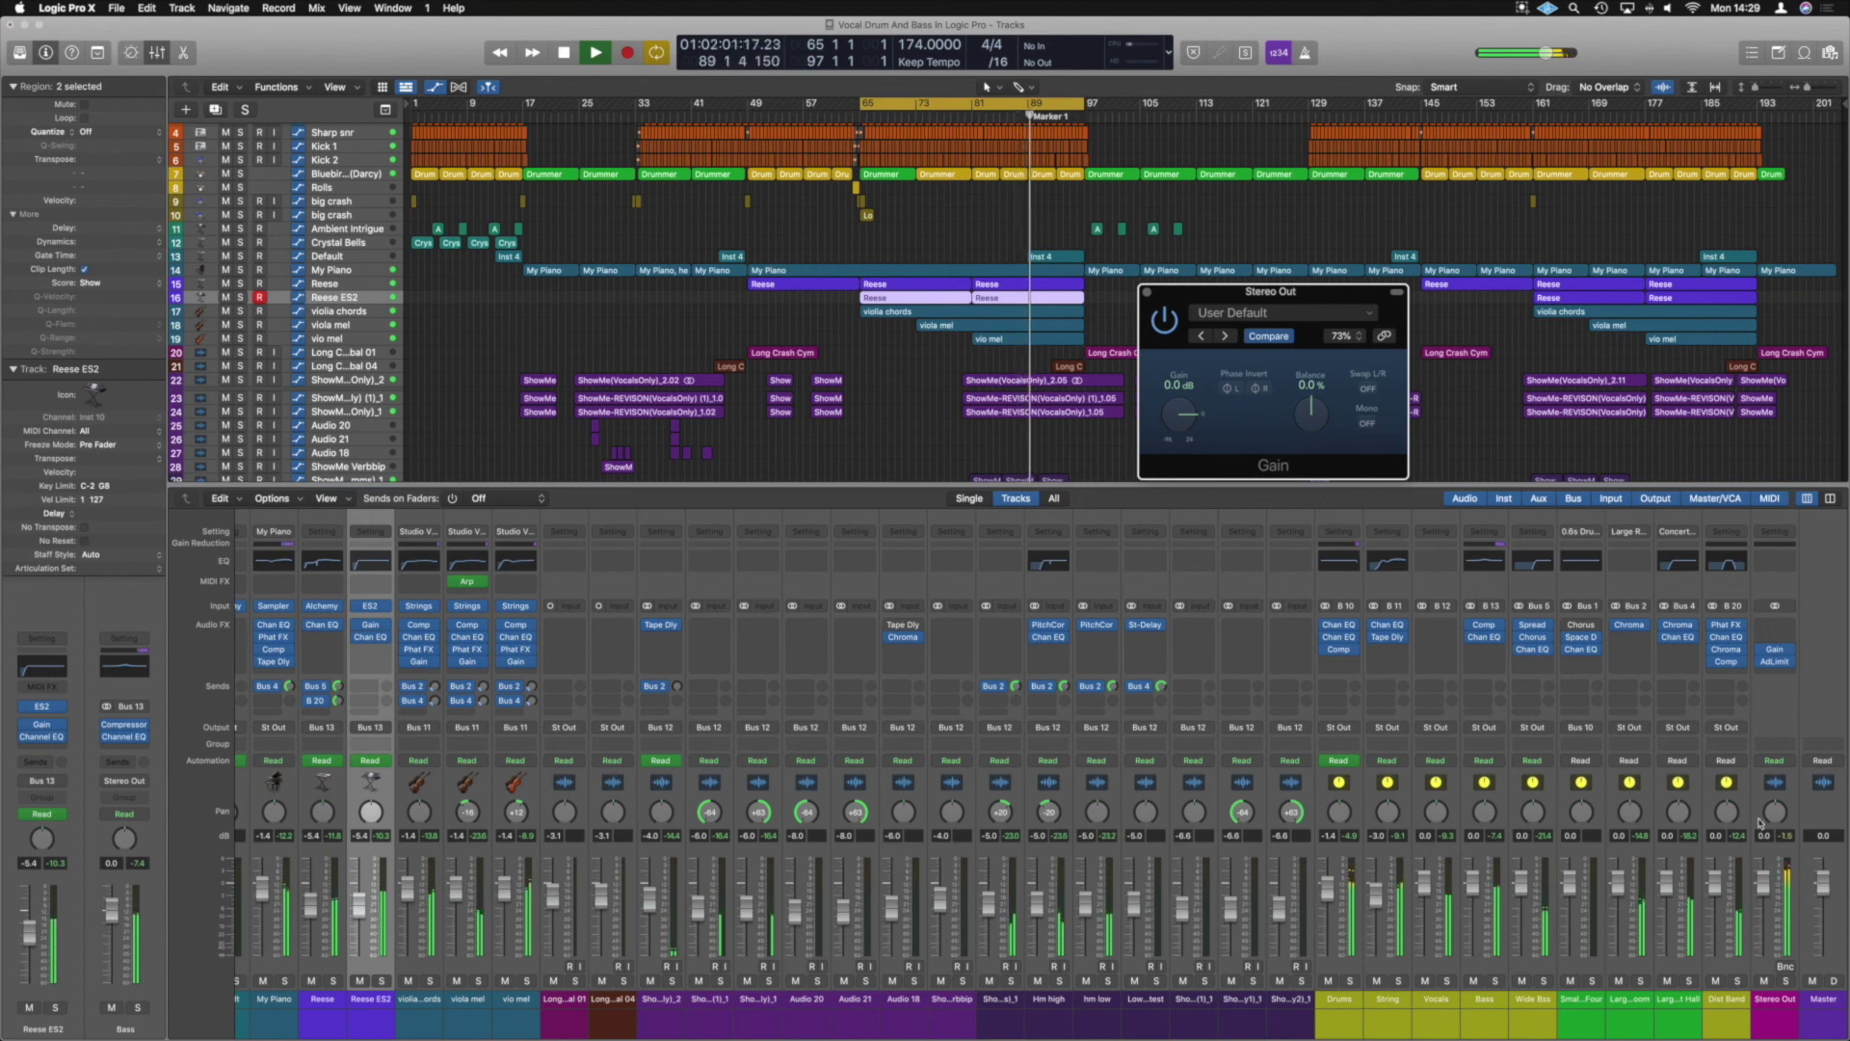
{"action": "left_click", "coordinate": [1846, 680]}
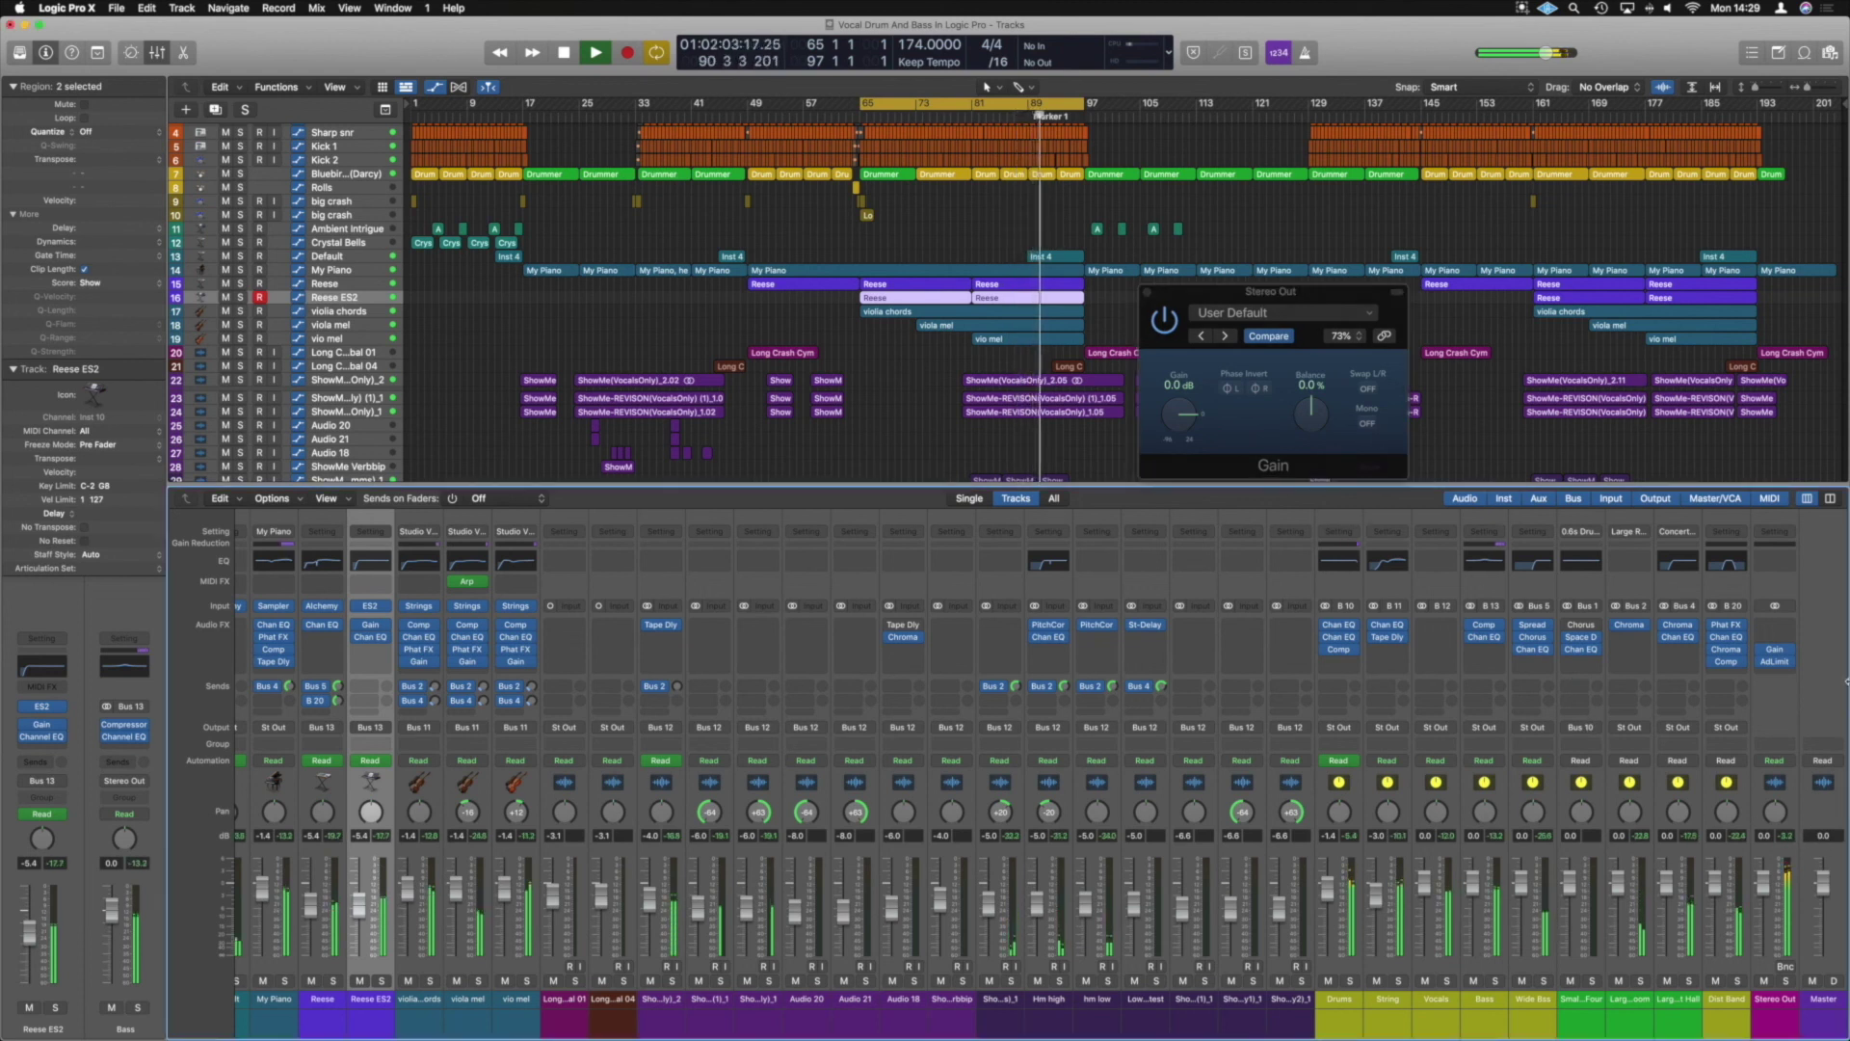
{"action": "left_click", "coordinate": [1147, 293]}
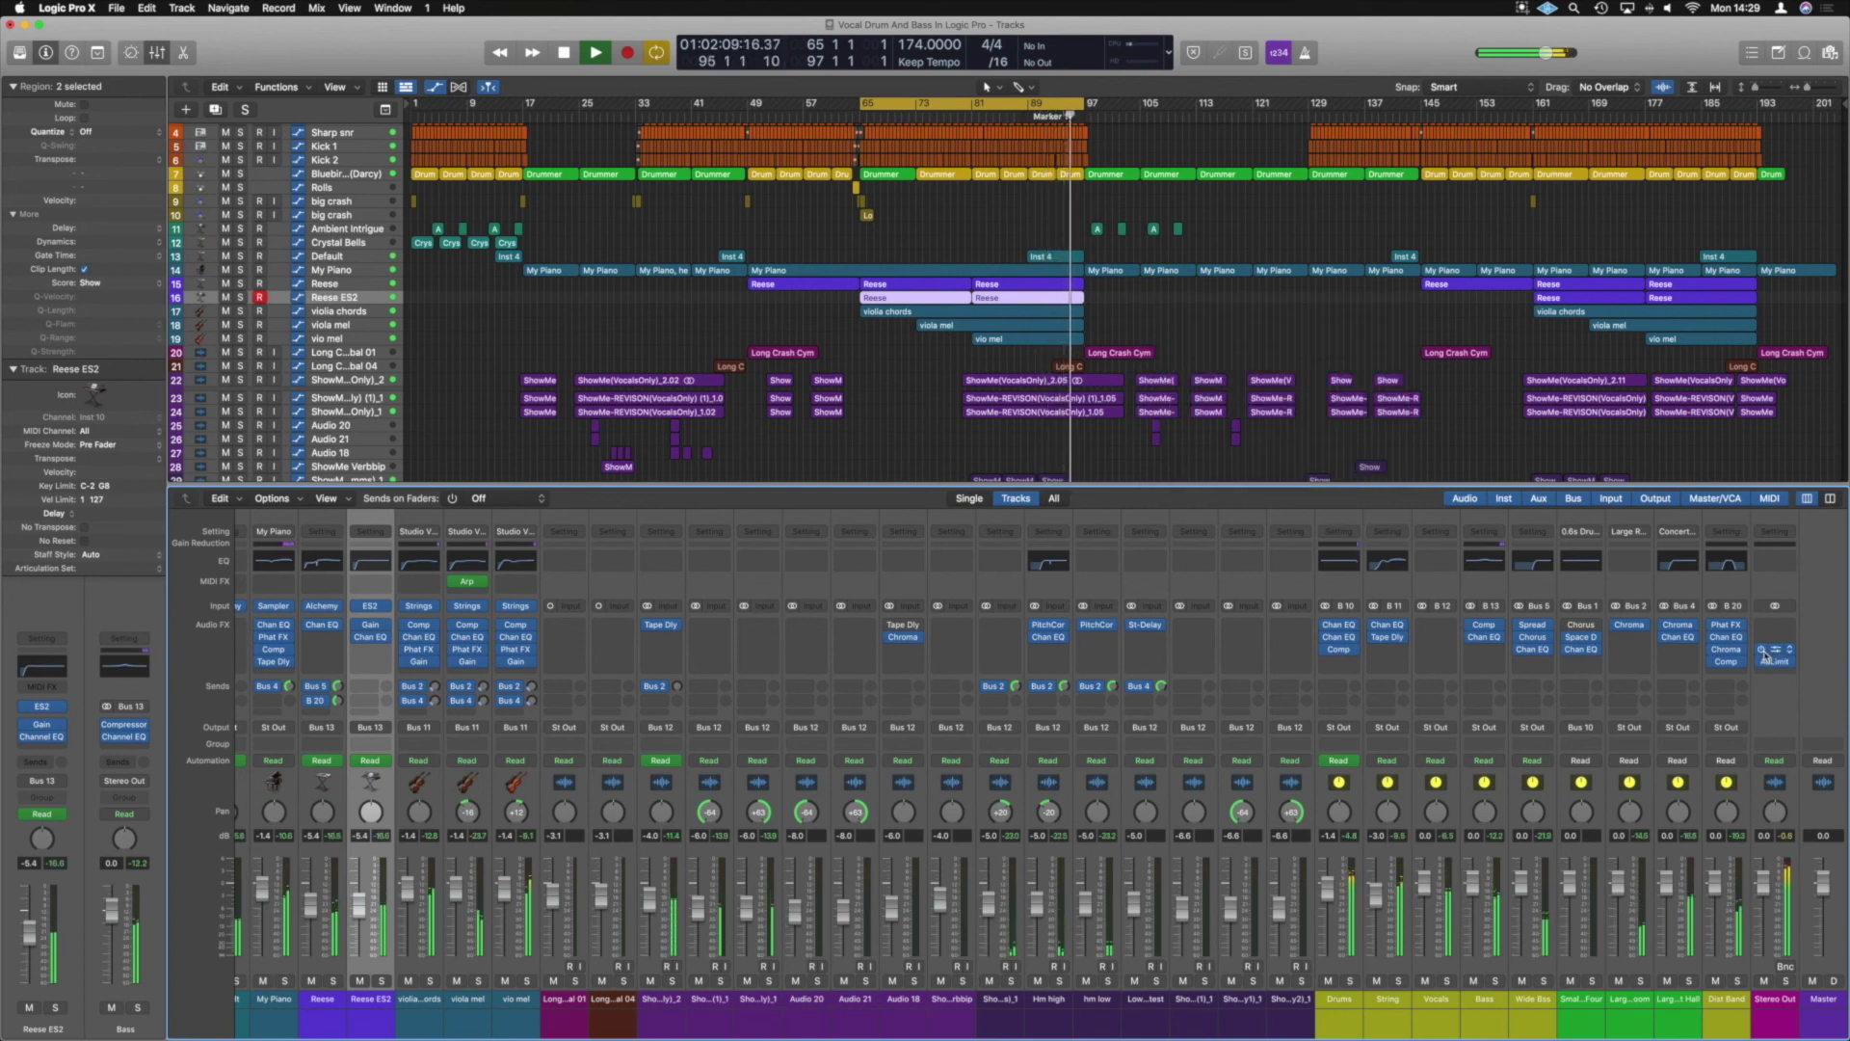
{"action": "key", "text": "space"}
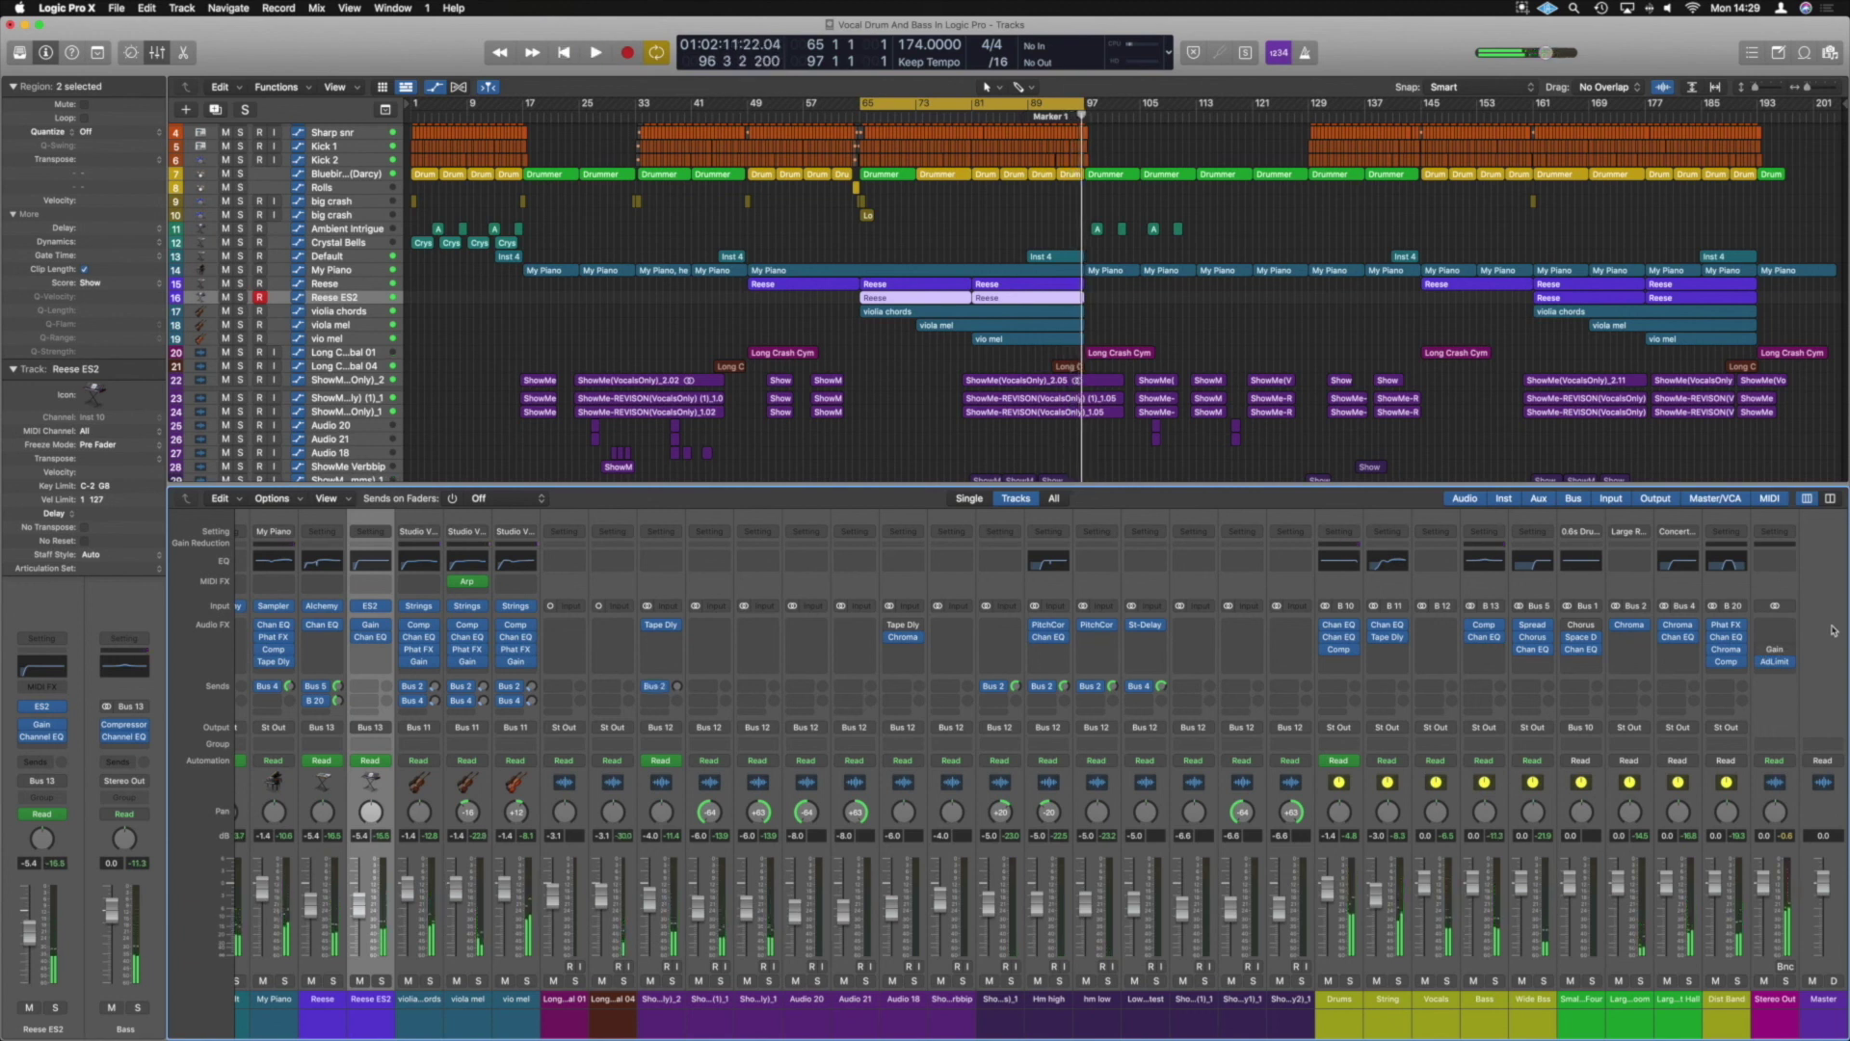